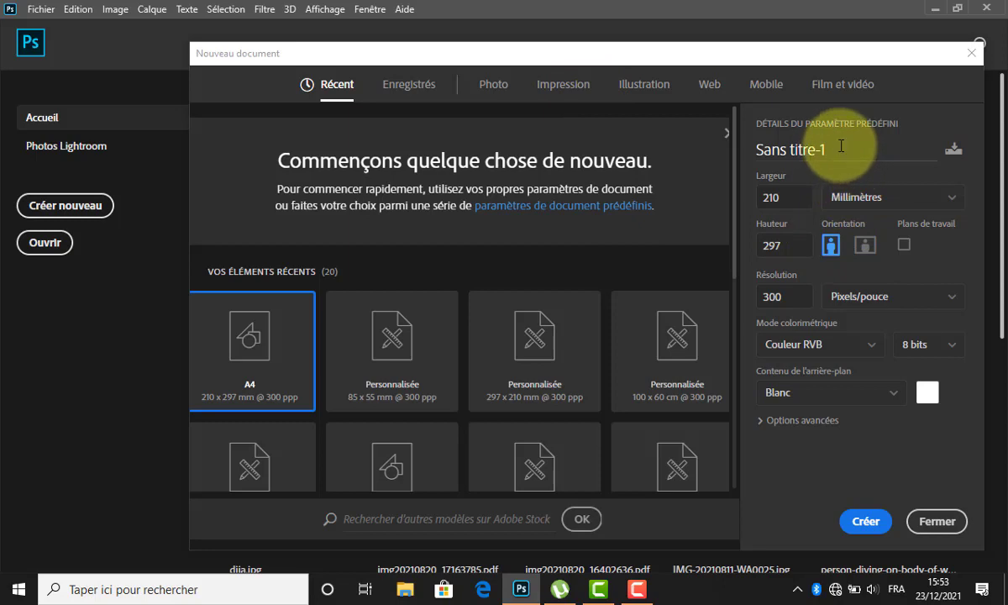
Create a 55 × 85 mm portrait document at 300 ppi named BADGE-SATINA.
{"action": "left_click_drag", "start_coordinate": [750, 140], "coordinate": [821, 149]}
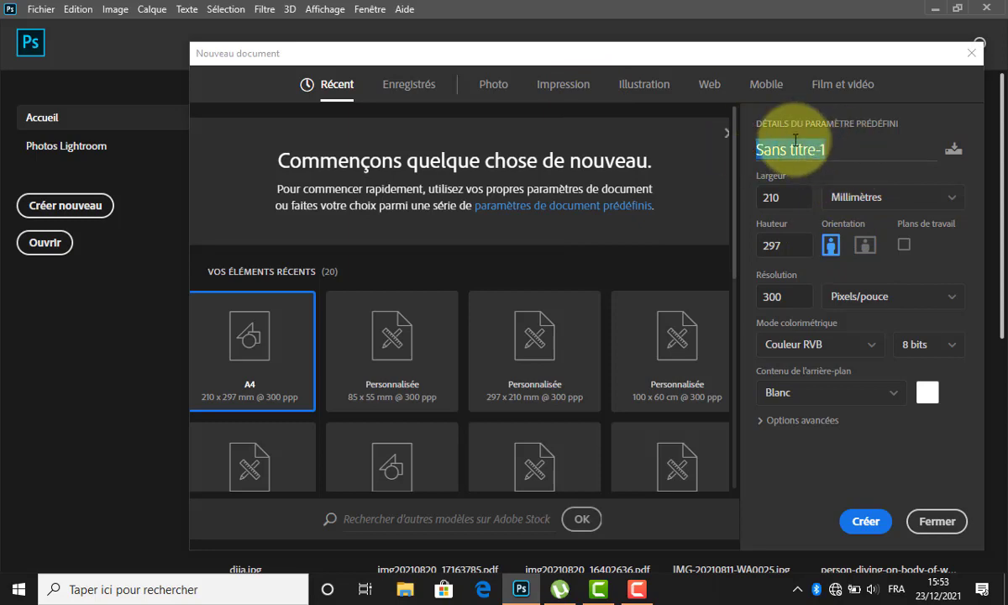
{"action": "type", "text": "ba"}
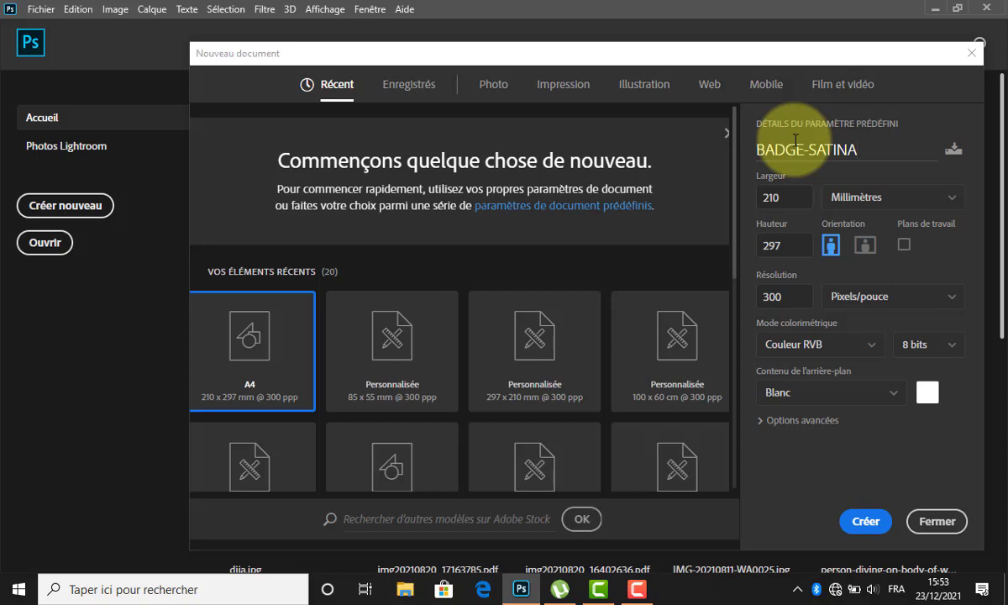
{"action": "left_click", "coordinate": [907, 148]}
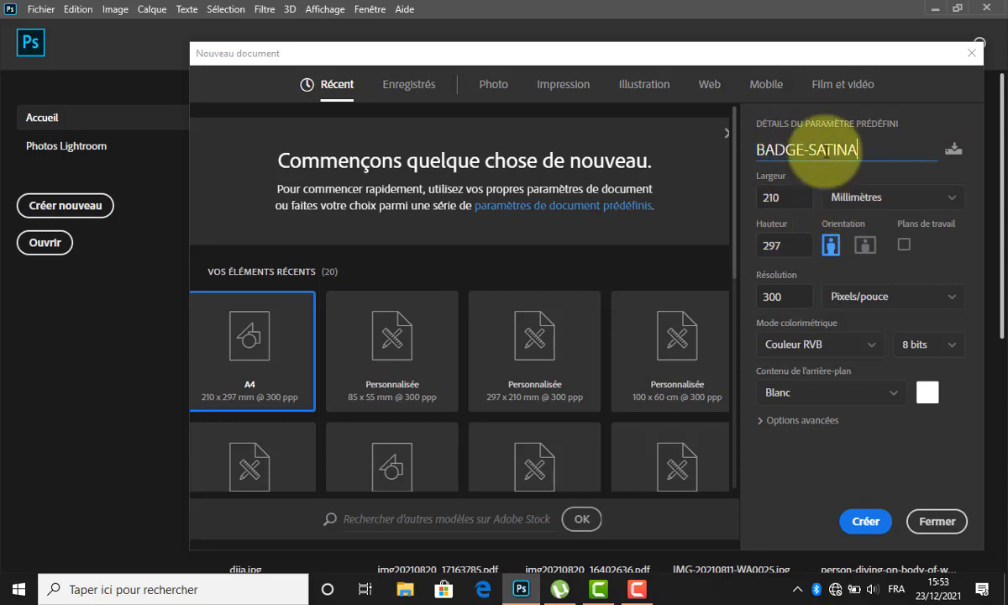
{"action": "double_click", "coordinate": [769, 197]}
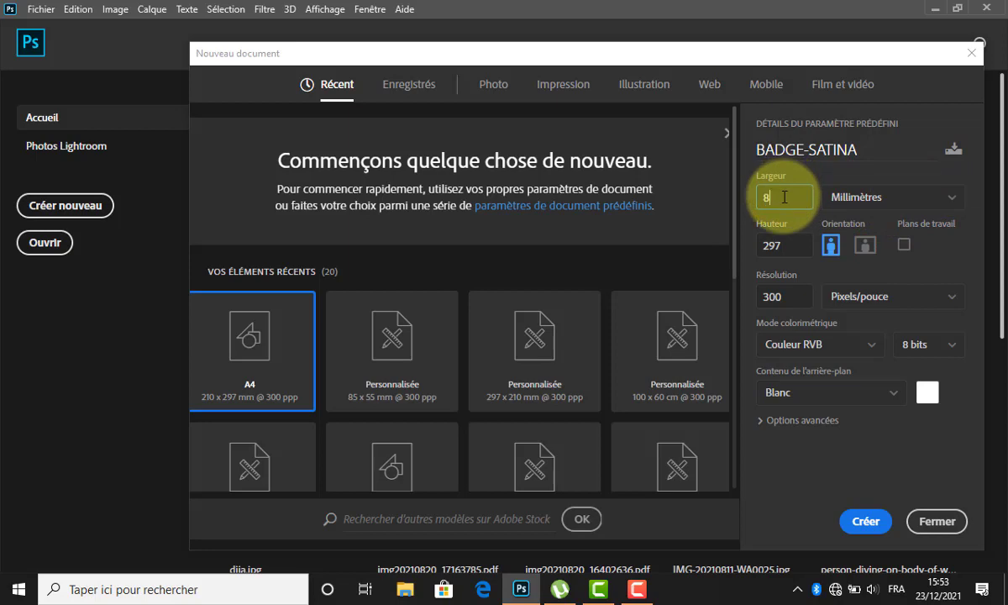
{"action": "key", "text": "Tab"}
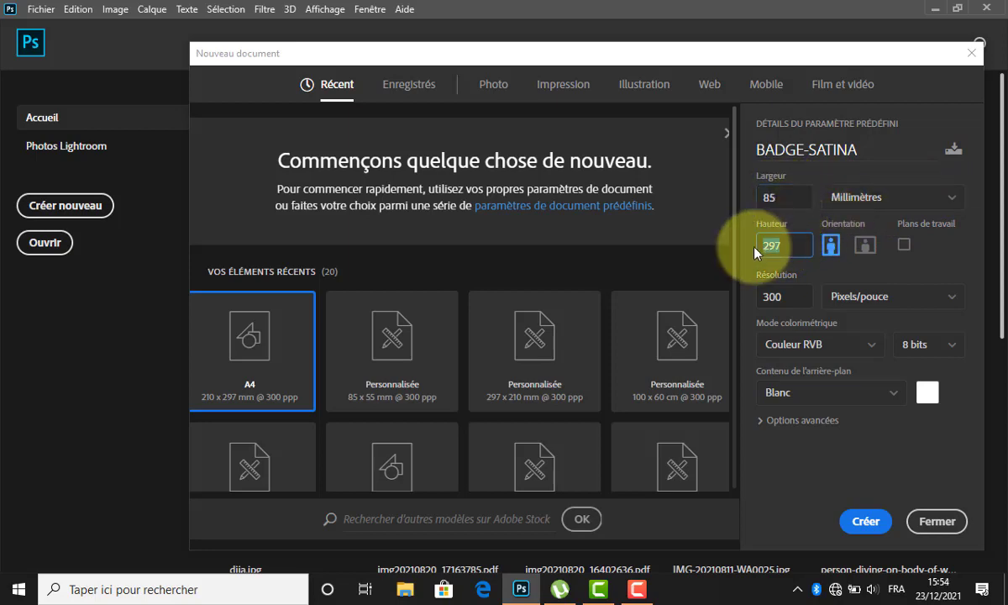
{"action": "type", "text": "55"}
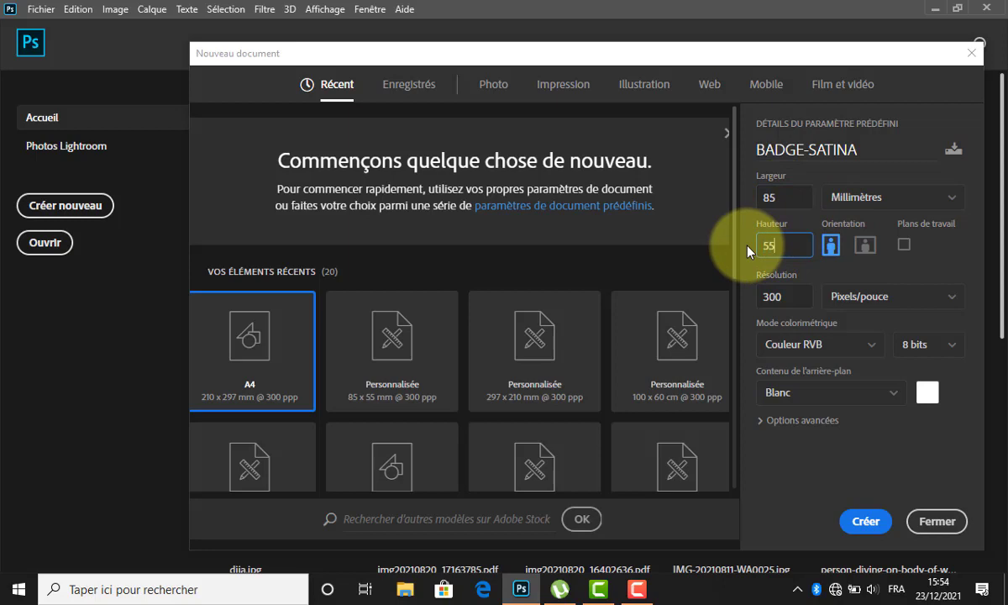
{"action": "left_click", "coordinate": [830, 250]}
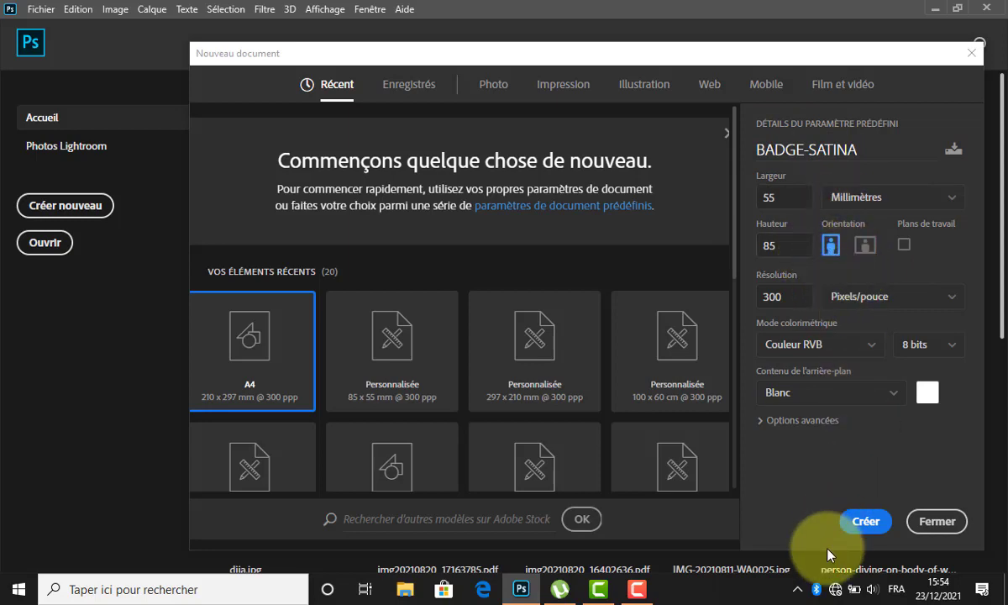
{"action": "left_click", "coordinate": [861, 538]}
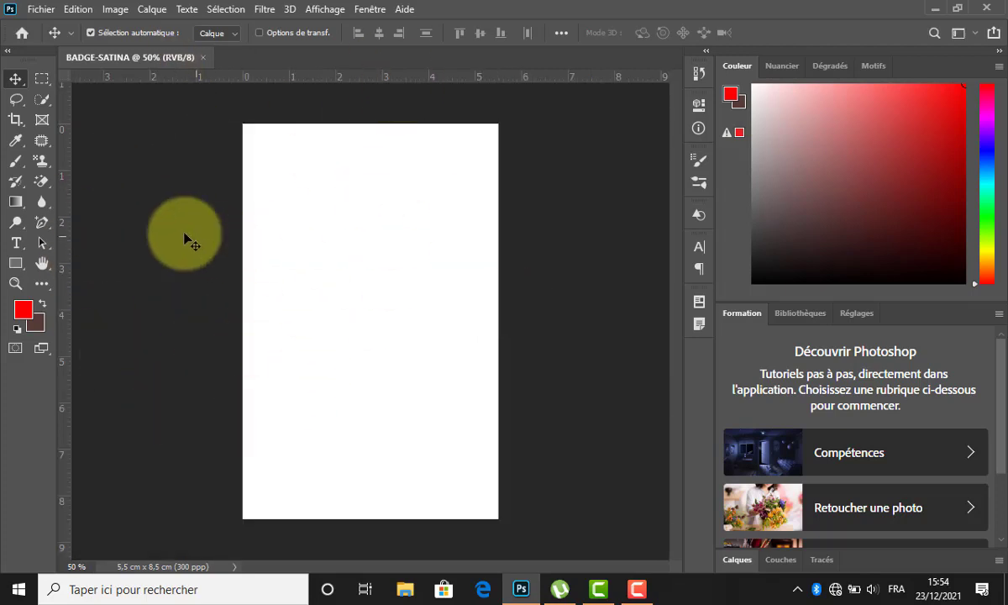
Draw a yellow 290 × 290 px square with 41 px rounded corners near the badge's upper middle.
{"action": "key", "text": "u"}
{"action": "left_click_drag", "start_coordinate": [305, 227], "coordinate": [421, 343]}
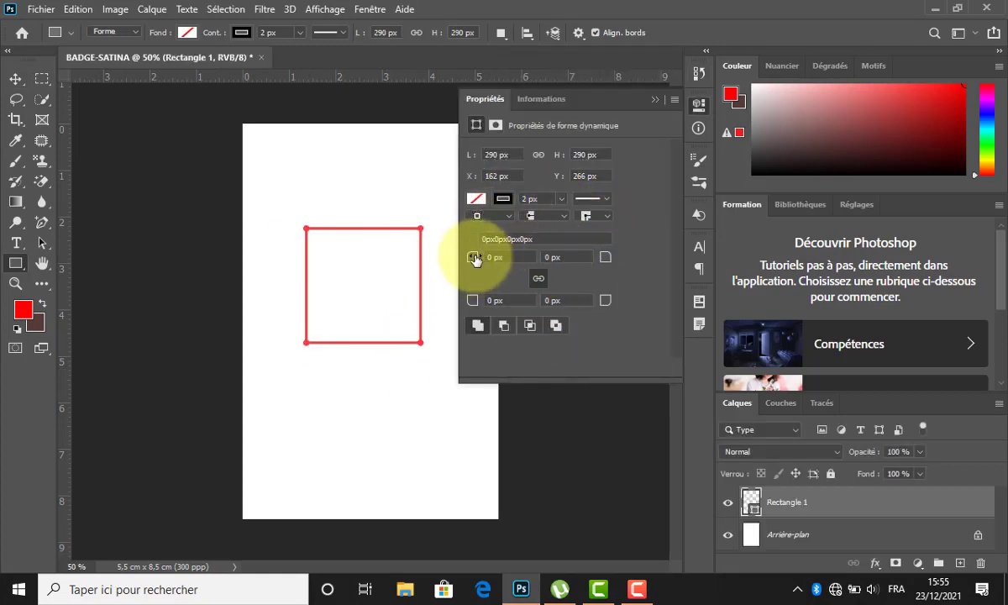
{"action": "left_click_drag", "start_coordinate": [474, 260], "coordinate": [499, 260]}
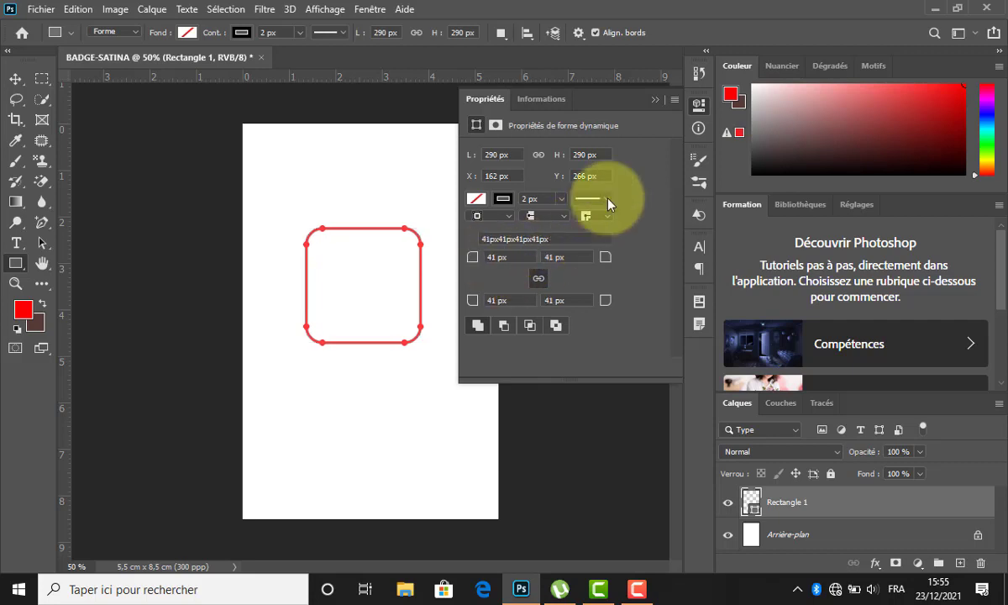
{"action": "left_click", "coordinate": [476, 199]}
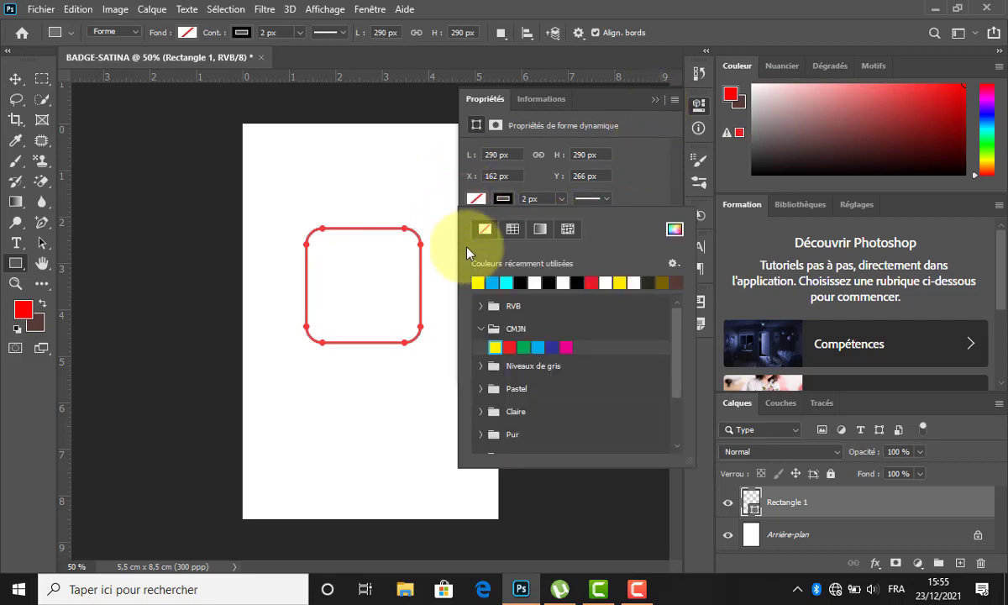
{"action": "left_click", "coordinate": [478, 283]}
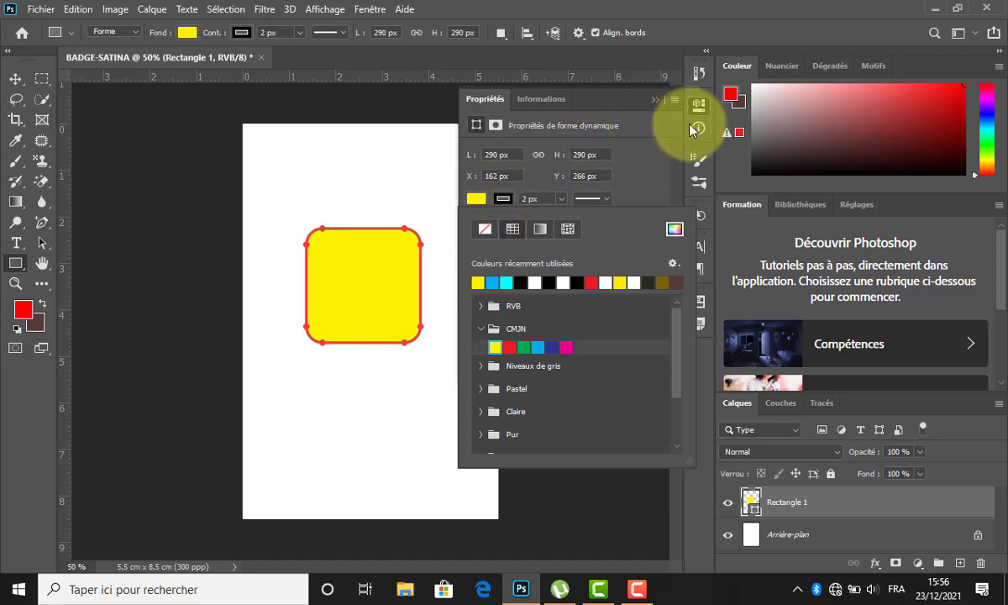
{"action": "left_click", "coordinate": [654, 100]}
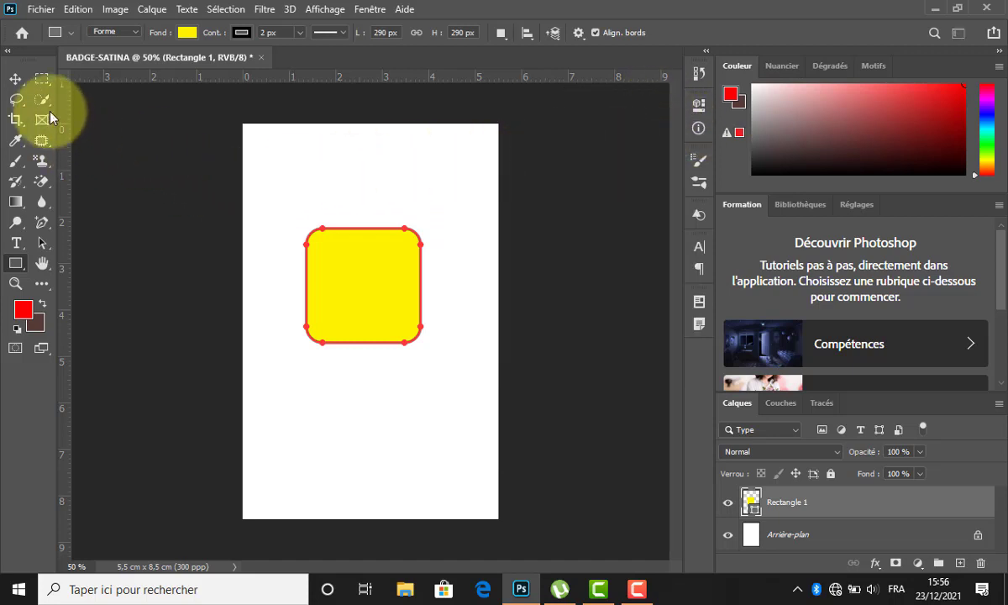
{"action": "left_click", "coordinate": [22, 74]}
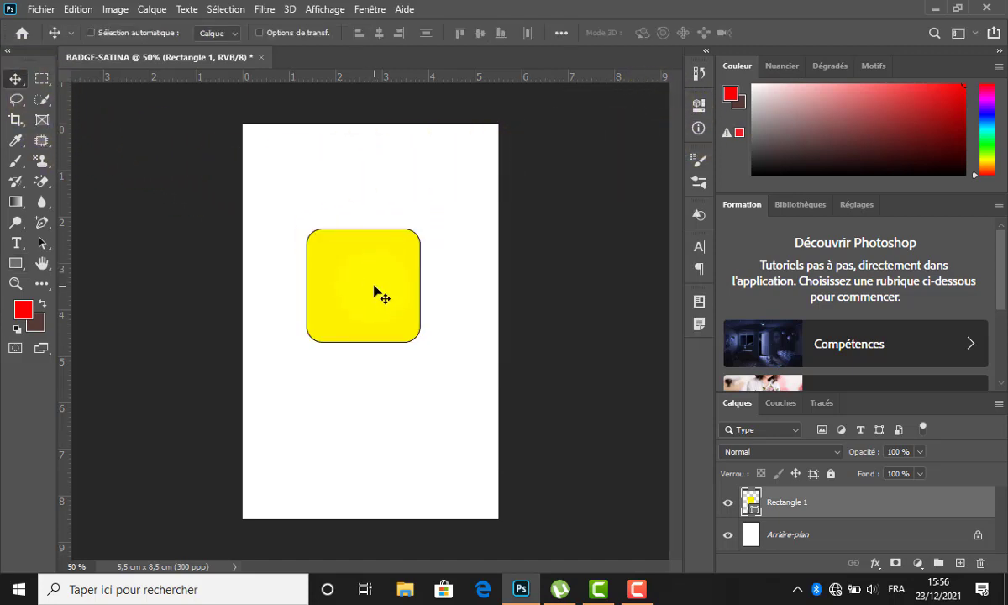
Rotate the yellow square about 32 degrees in the top-right corner.
{"action": "key", "text": "ctrl+t"}
{"action": "left_click_drag", "start_coordinate": [428, 216], "coordinate": [478, 185]}
{"action": "left_click", "coordinate": [876, 34]}
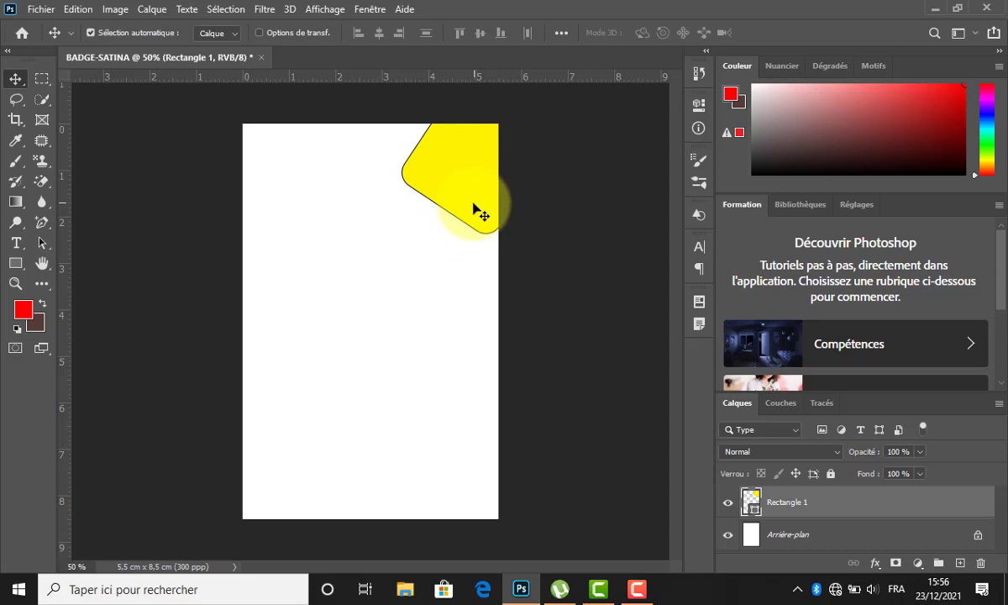
Place a slightly rotated copy of the square against the bottom-left page edge.
{"action": "key", "text": "alt"}
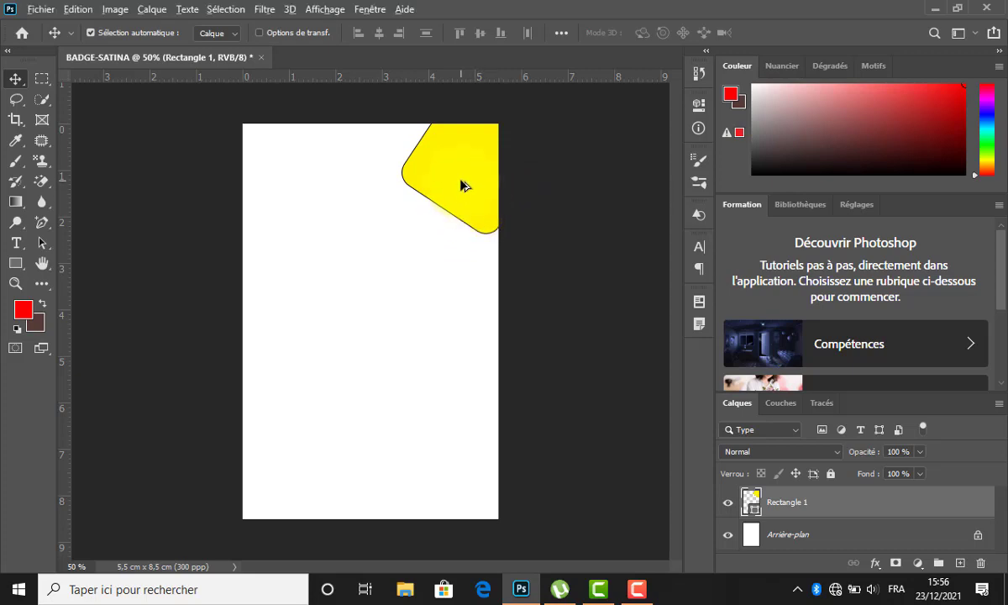
{"action": "left_click_drag", "start_coordinate": [462, 185], "coordinate": [256, 491]}
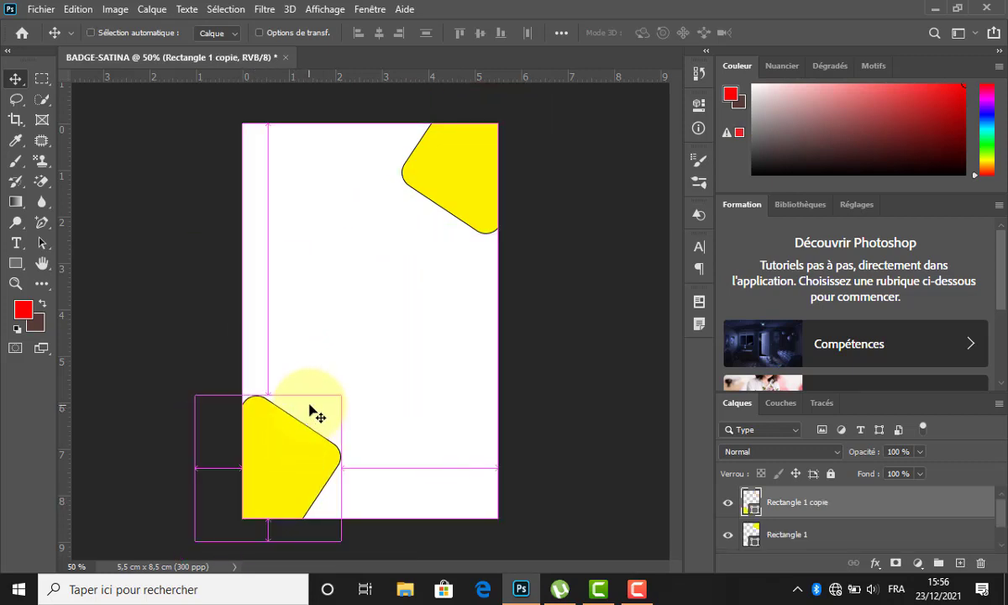
{"action": "key", "text": "ctrl+t"}
{"action": "left_click_drag", "start_coordinate": [360, 422], "coordinate": [370, 399]}
{"action": "left_click_drag", "start_coordinate": [296, 454], "coordinate": [287, 457]}
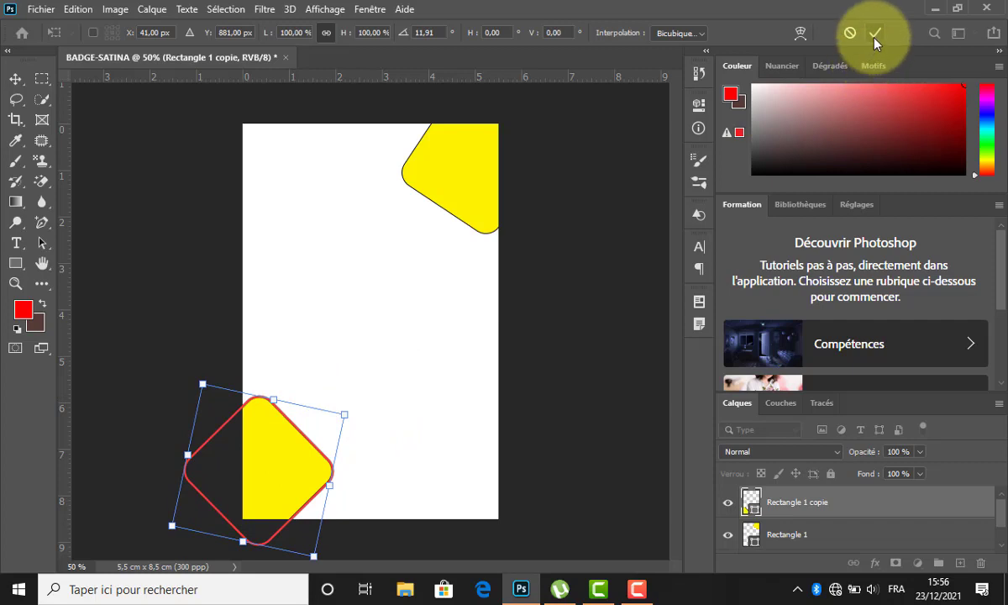
{"action": "left_click", "coordinate": [874, 35]}
{"action": "left_click", "coordinate": [342, 466]}
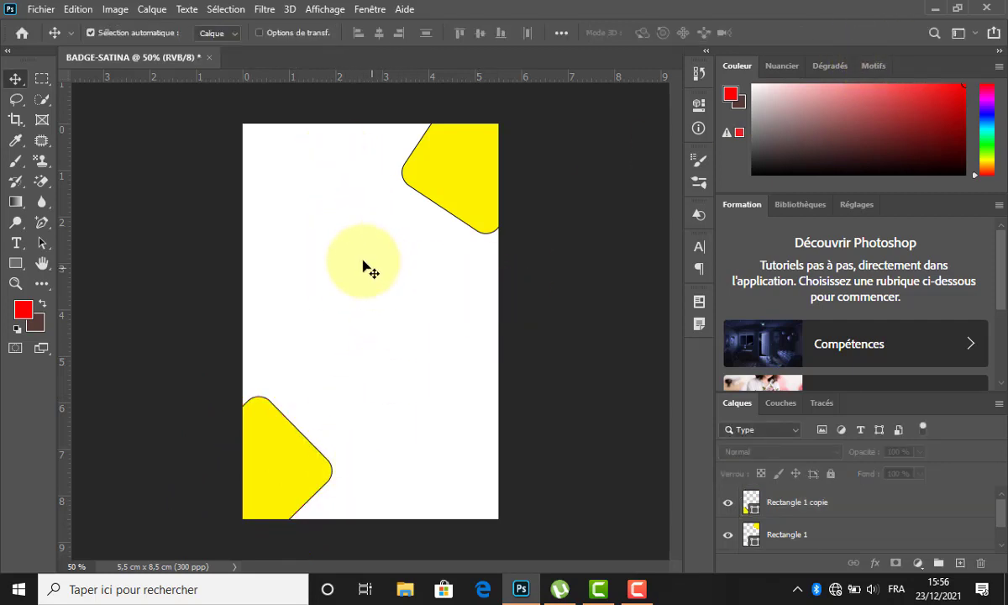
{"action": "left_click", "coordinate": [295, 442]}
Duplicate the bottom-left shape slightly offset and fill the copy black, leaving a yellow rim.
{"action": "left_click_drag", "start_coordinate": [303, 454], "coordinate": [304, 462]}
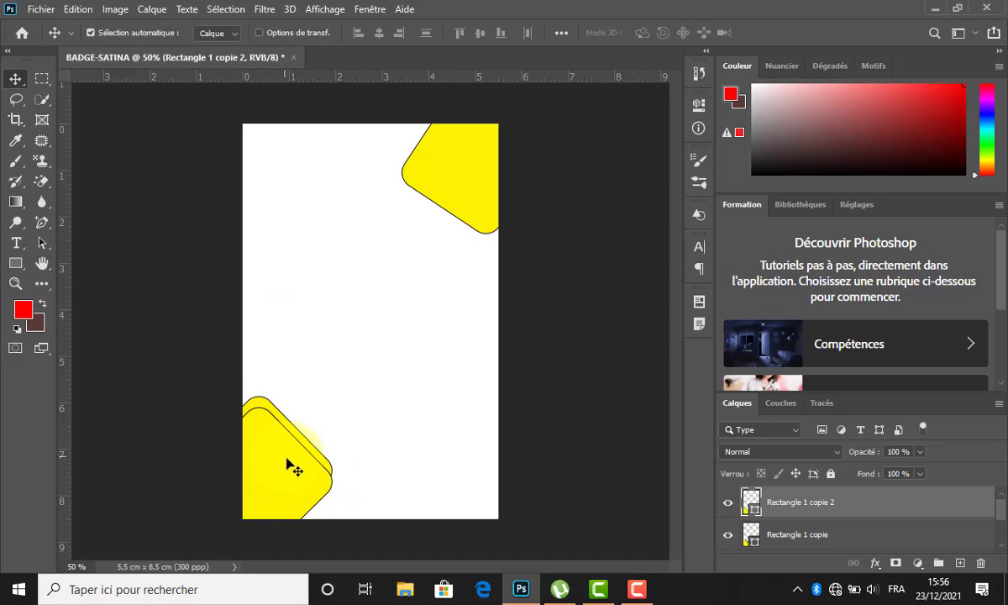
{"action": "left_click", "coordinate": [15, 262]}
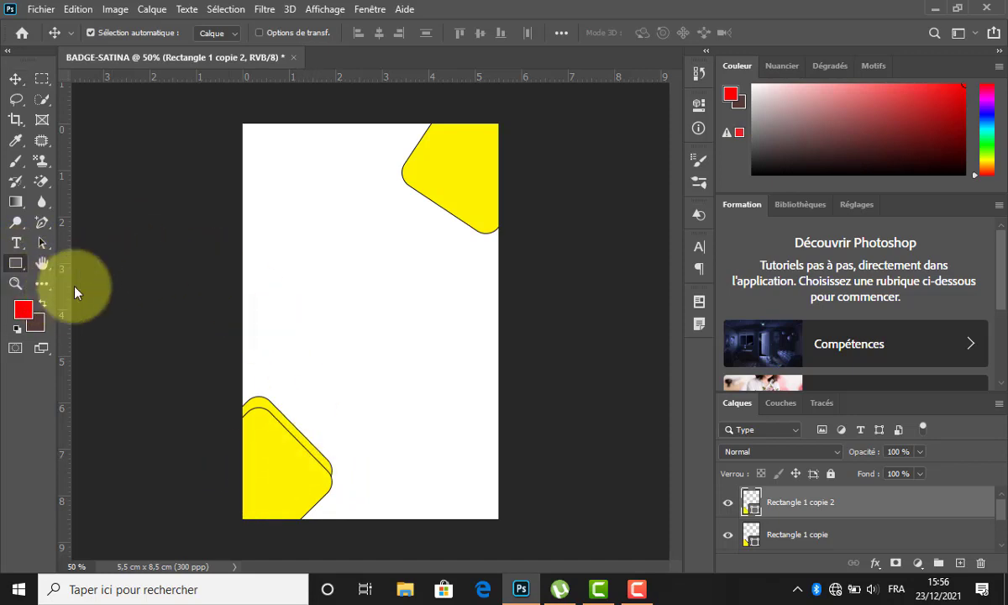
{"action": "left_click", "coordinate": [187, 32]}
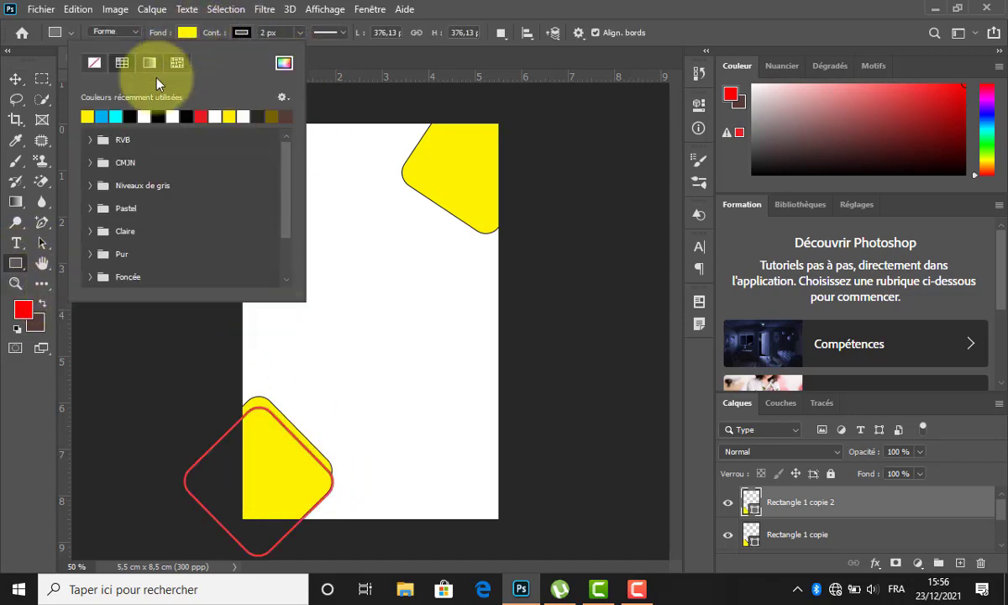
{"action": "left_click", "coordinate": [131, 116]}
{"action": "left_click", "coordinate": [188, 33]}
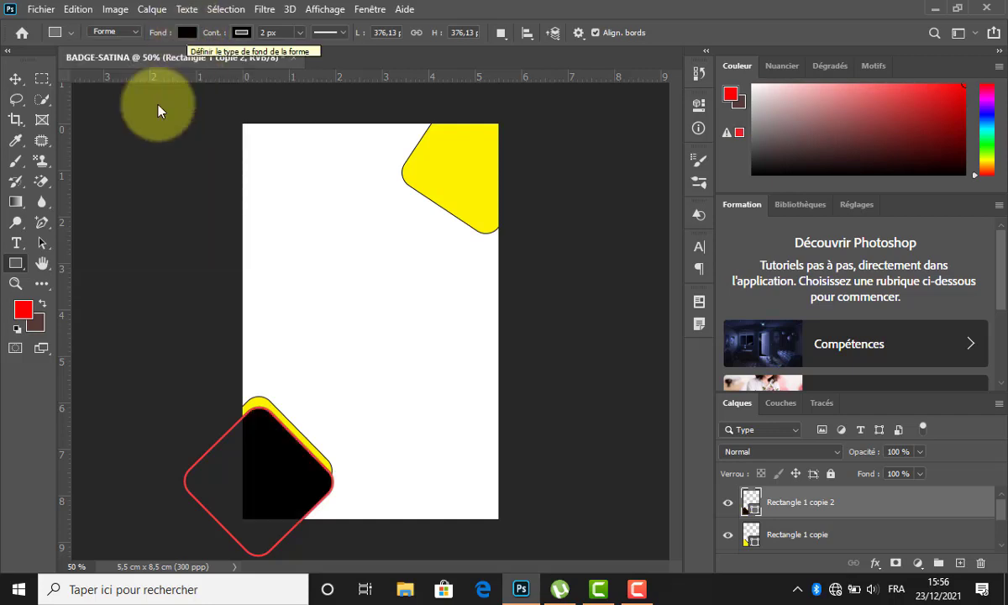
{"action": "left_click", "coordinate": [16, 80]}
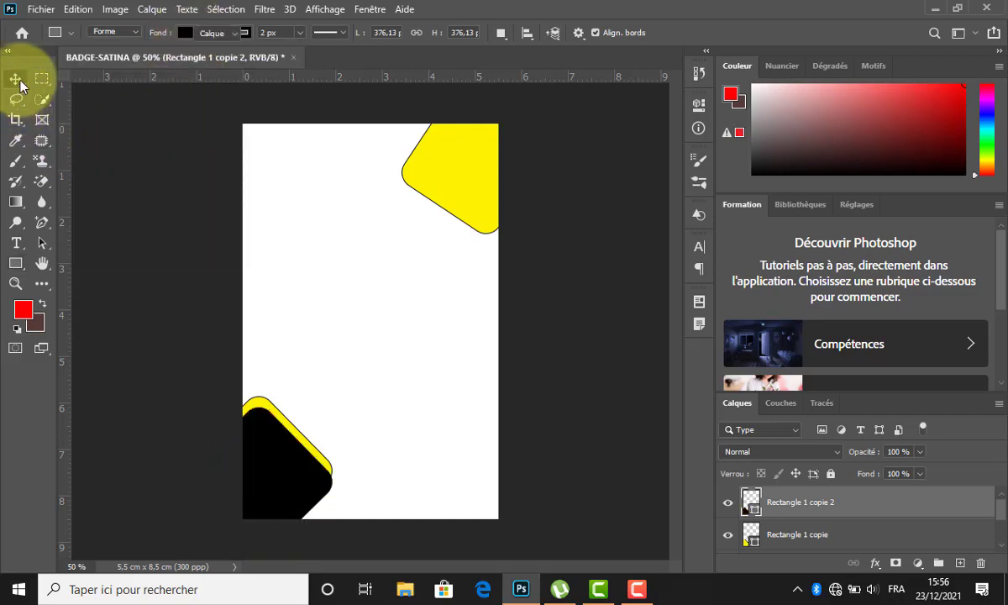
{"action": "left_click", "coordinate": [277, 424]}
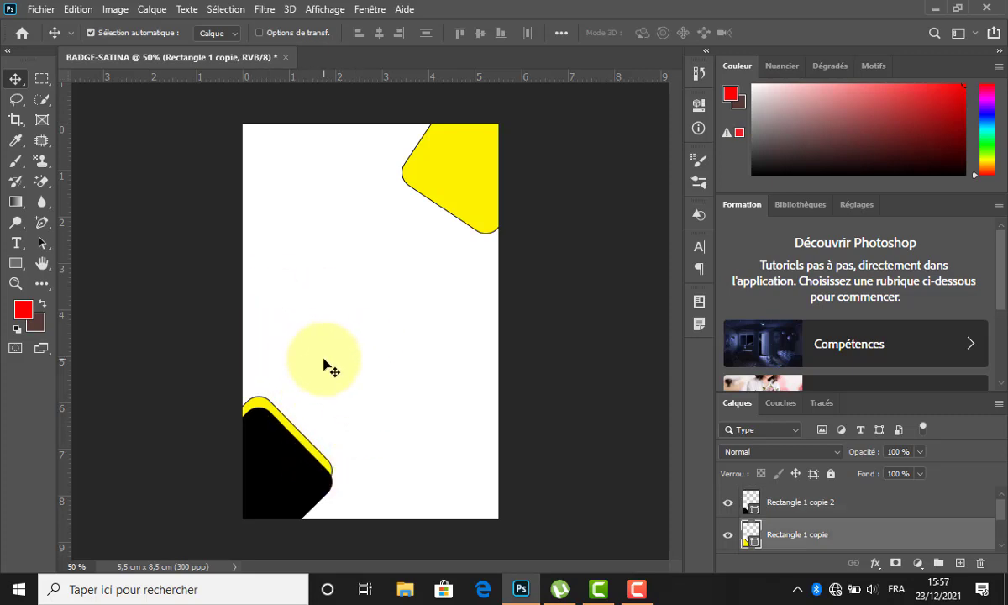
{"action": "left_click", "coordinate": [465, 200]}
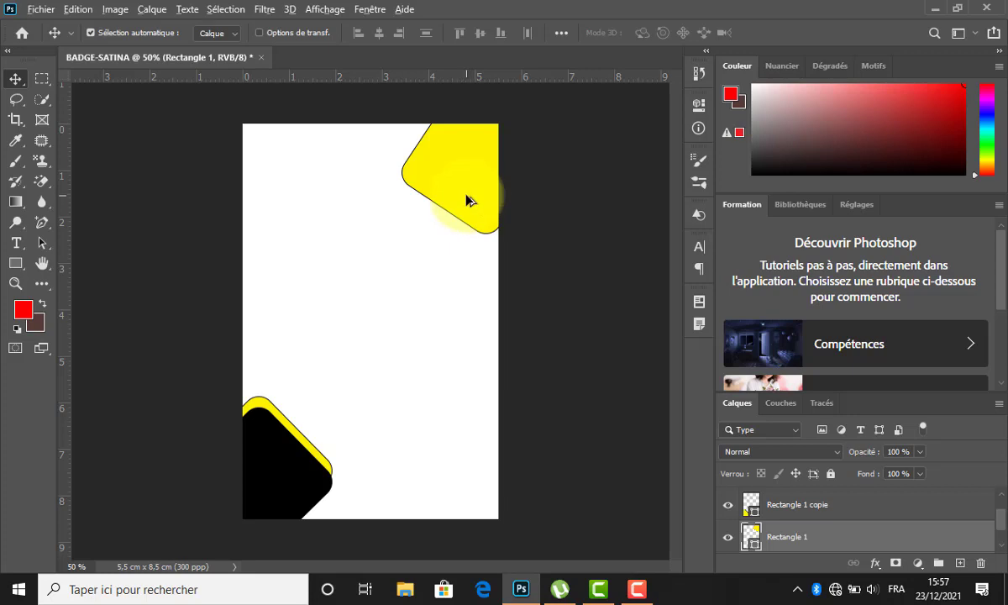
Duplicate the top-right yellow square with a slight offset.
{"action": "mouse_move", "coordinate": [466, 200]}
{"action": "left_mouse_down"}
{"action": "mouse_move", "coordinate": [480, 199]}
{"action": "mouse_move", "coordinate": [472, 191]}
{"action": "left_mouse_up"}
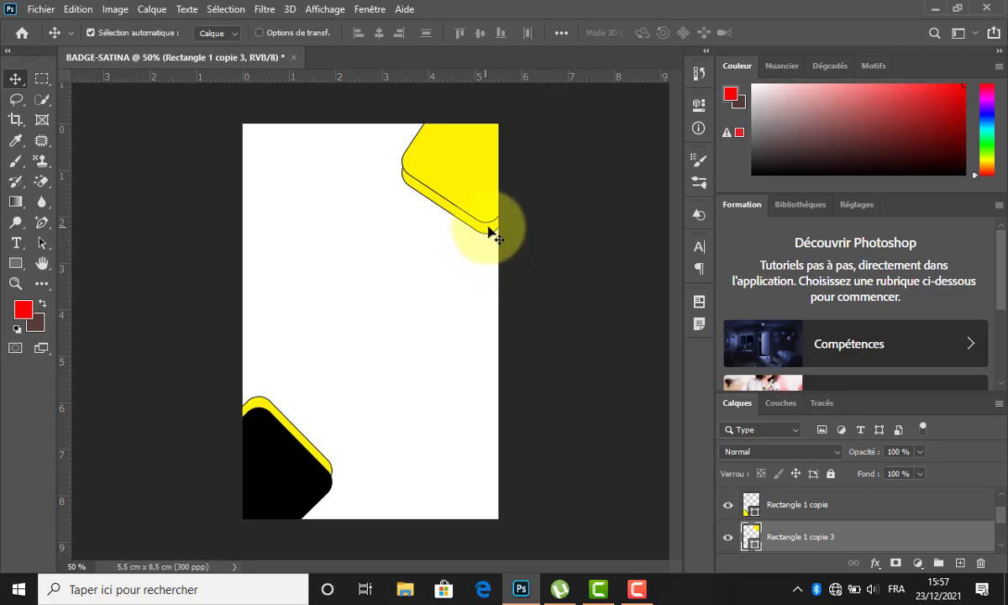
{"action": "left_click", "coordinate": [484, 239]}
{"action": "left_click", "coordinate": [420, 194]}
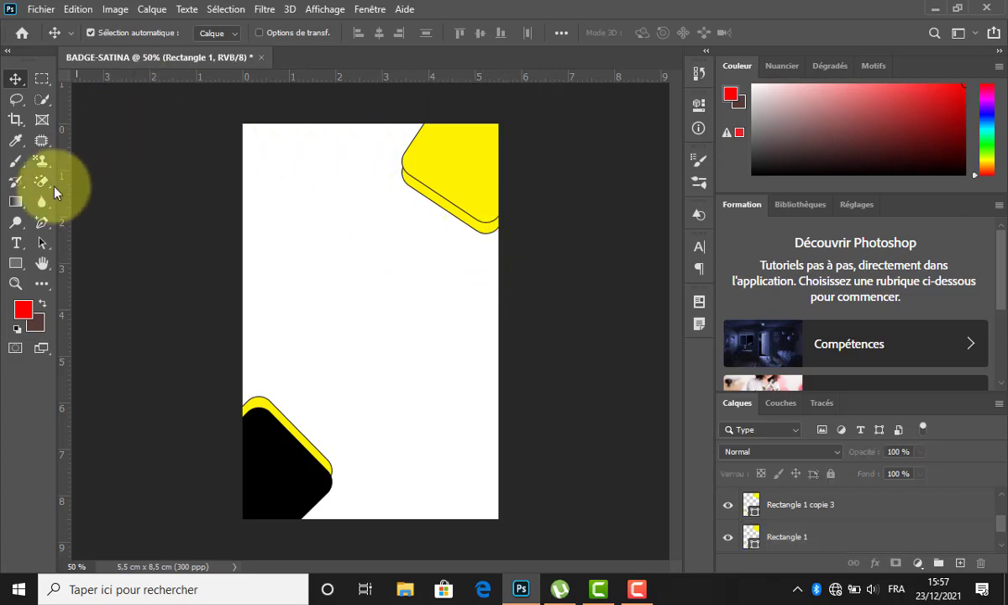
{"action": "left_click", "coordinate": [18, 266]}
{"action": "left_click", "coordinate": [187, 32]}
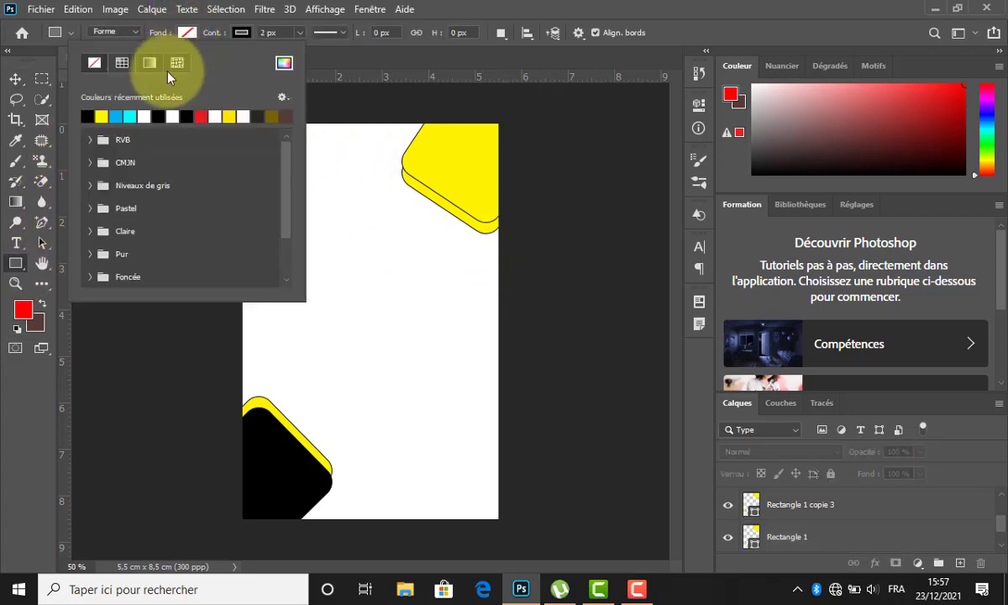
{"action": "left_click", "coordinate": [190, 33]}
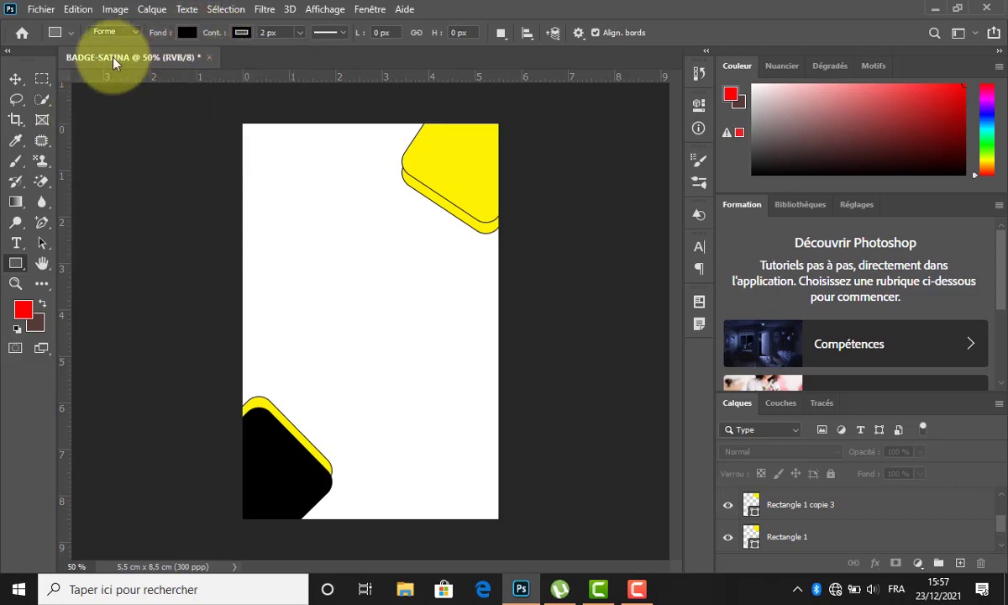
{"action": "left_click", "coordinate": [16, 79]}
Fill the rear top-right square black so a black rim shows behind the yellow copy.
{"action": "left_click", "coordinate": [425, 203]}
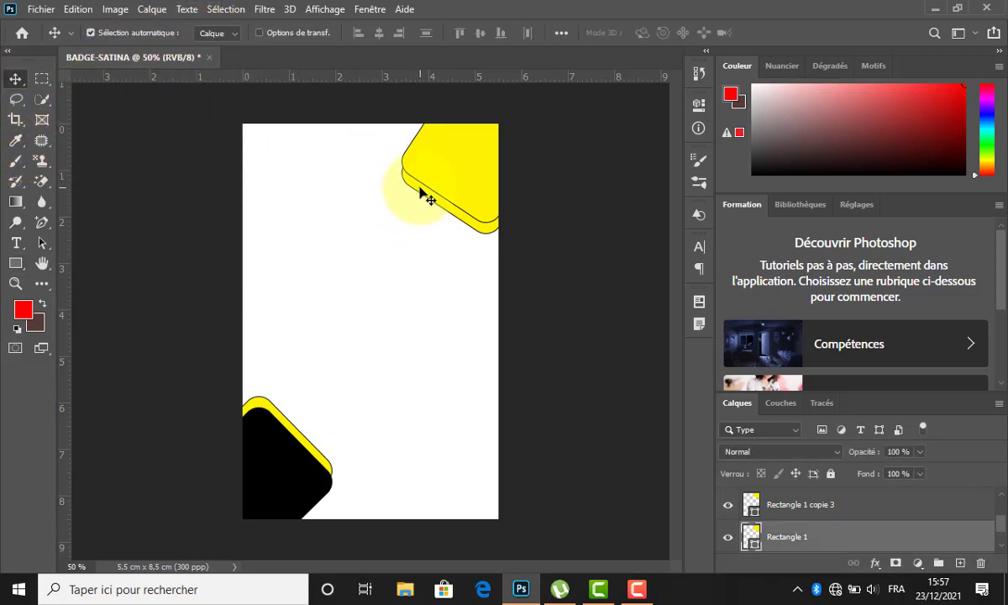
{"action": "left_click", "coordinate": [15, 263]}
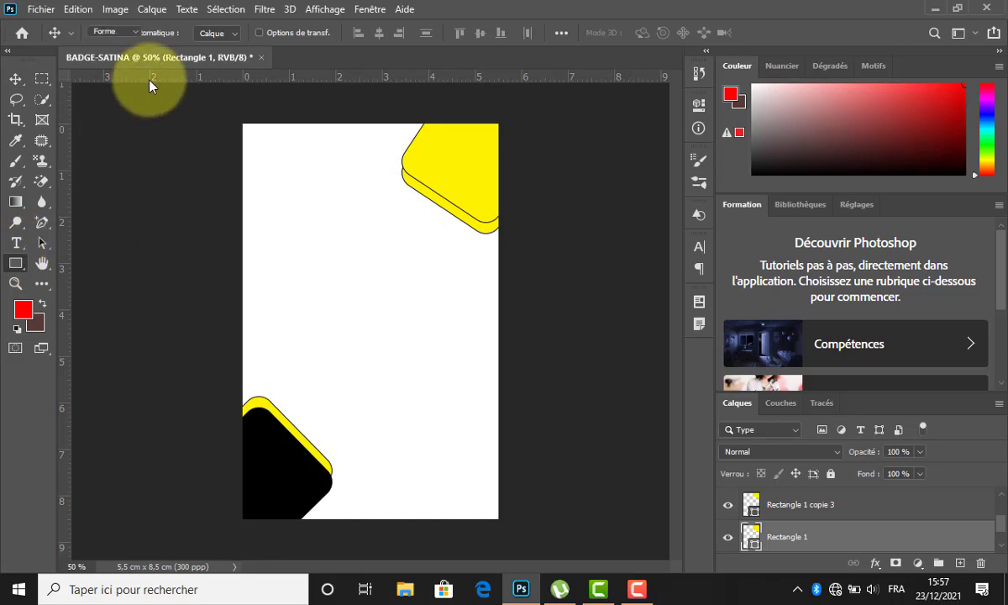
{"action": "left_click", "coordinate": [188, 33]}
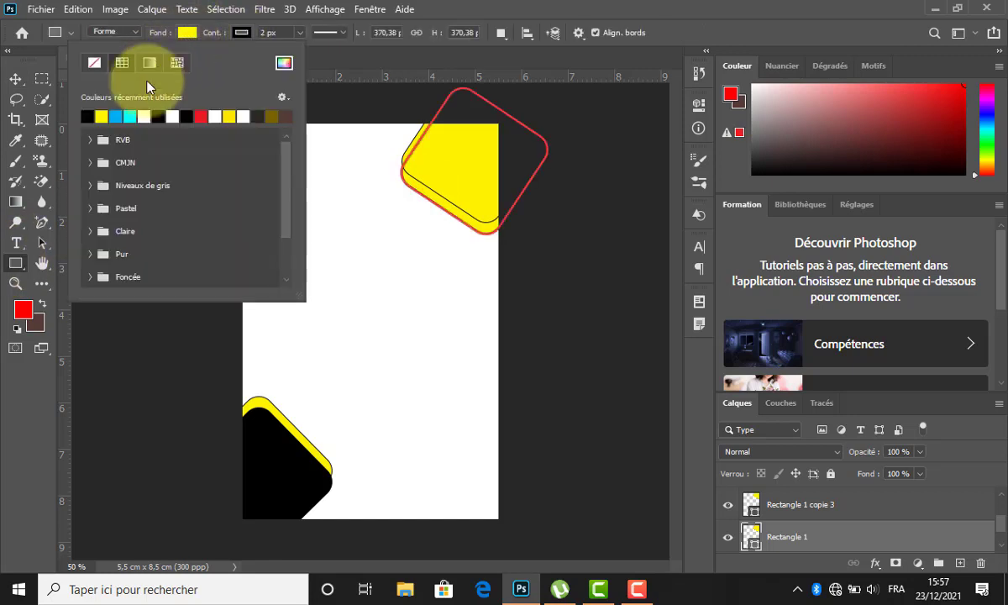
{"action": "left_click", "coordinate": [94, 115]}
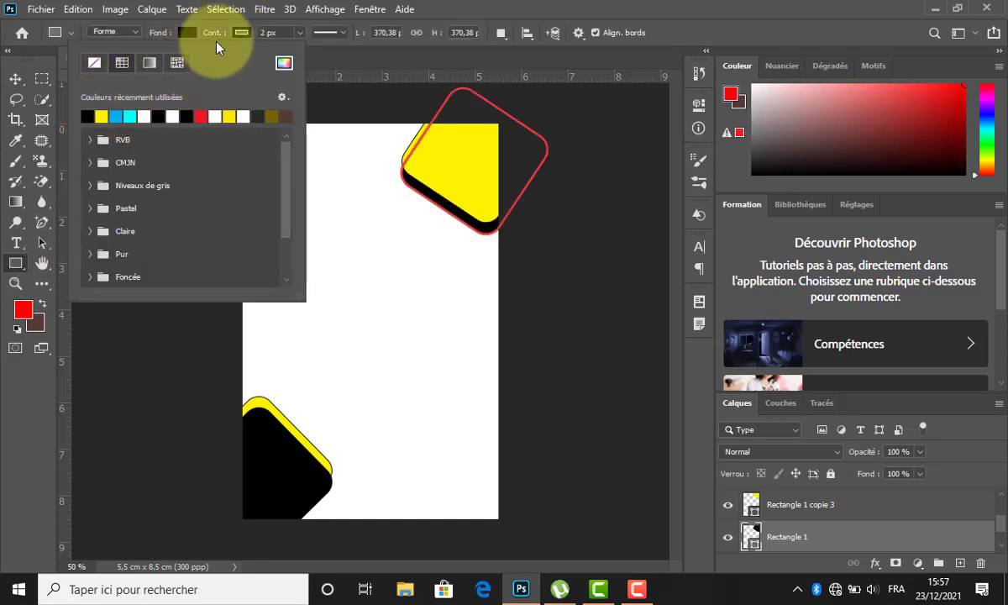
{"action": "left_click", "coordinate": [183, 28]}
{"action": "left_click", "coordinate": [8, 82]}
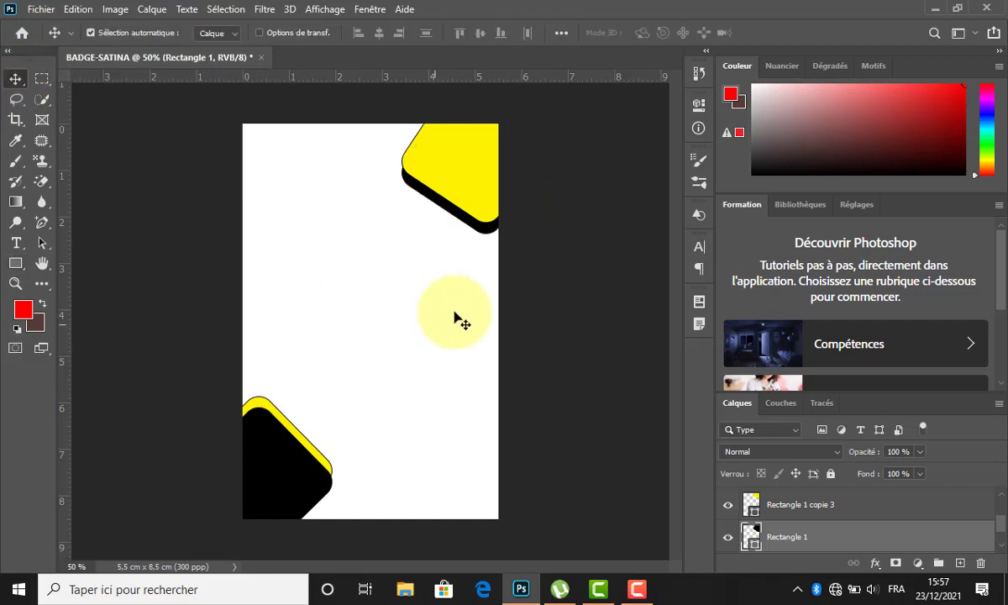
{"action": "left_click", "coordinate": [463, 315]}
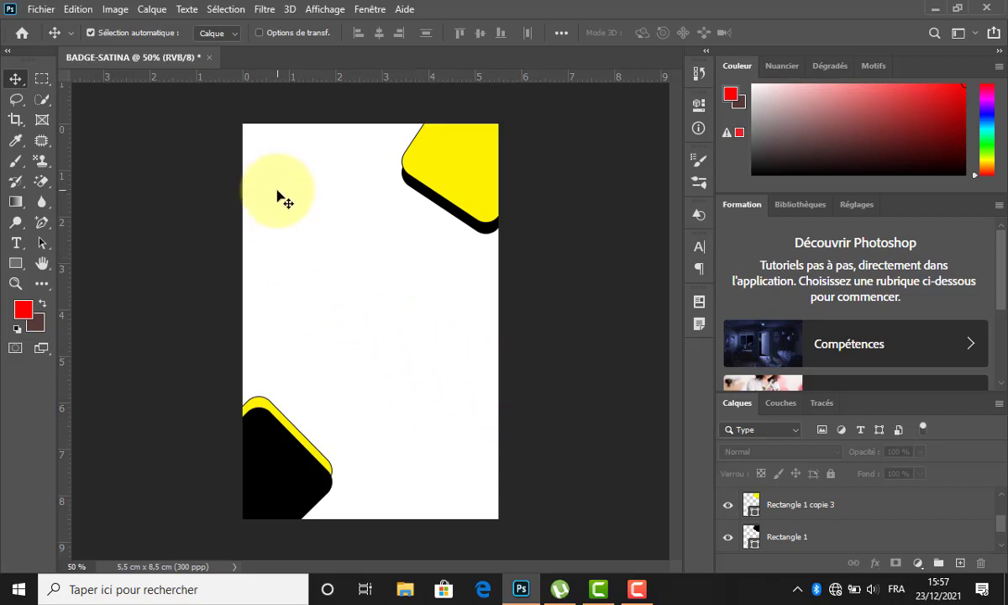
Type the text SATINA TECH on the badge.
{"action": "left_click", "coordinate": [15, 243]}
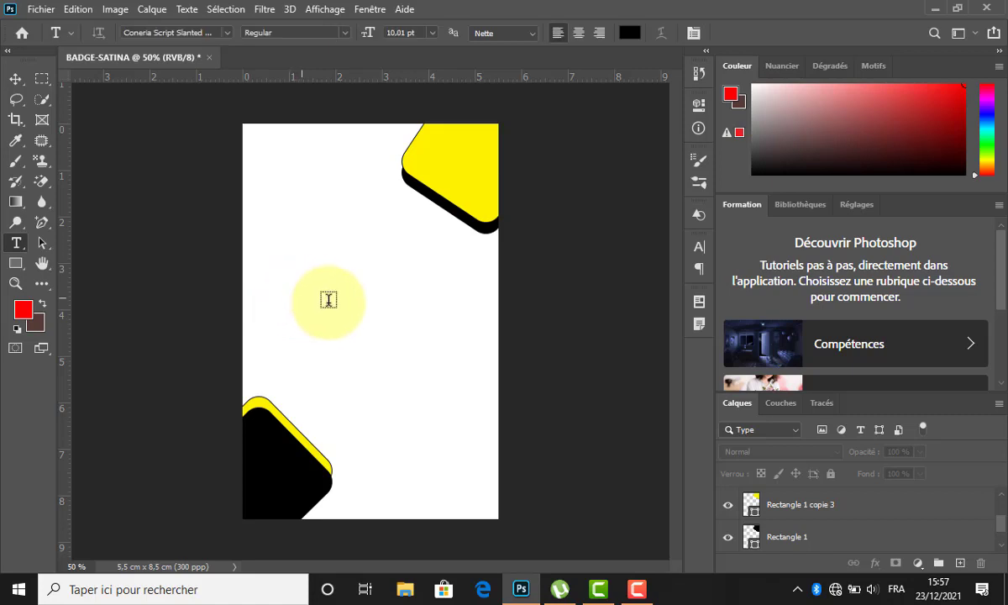
{"action": "left_click", "coordinate": [328, 300]}
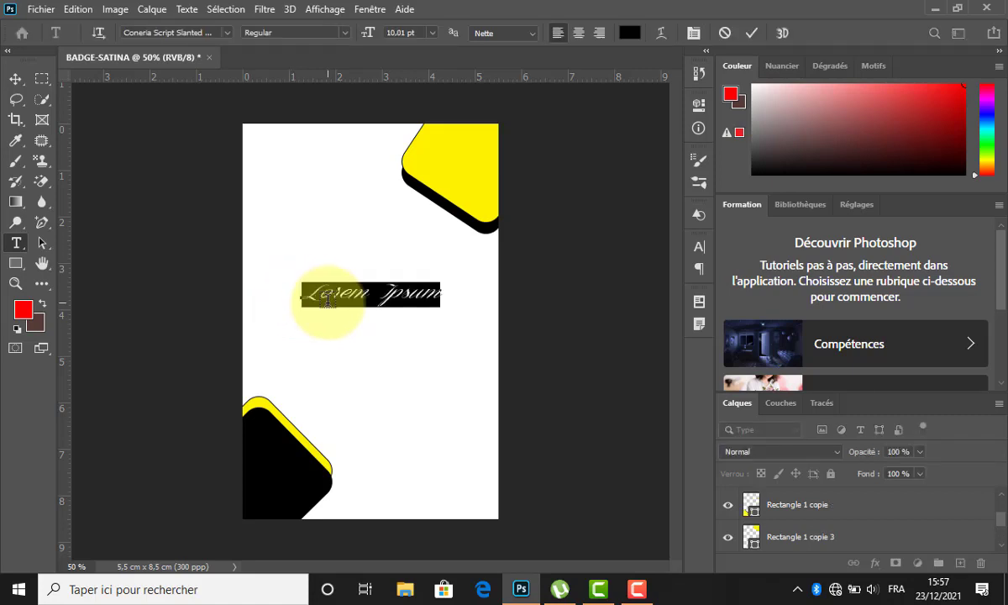
{"action": "type", "text": "SATINA TECH"}
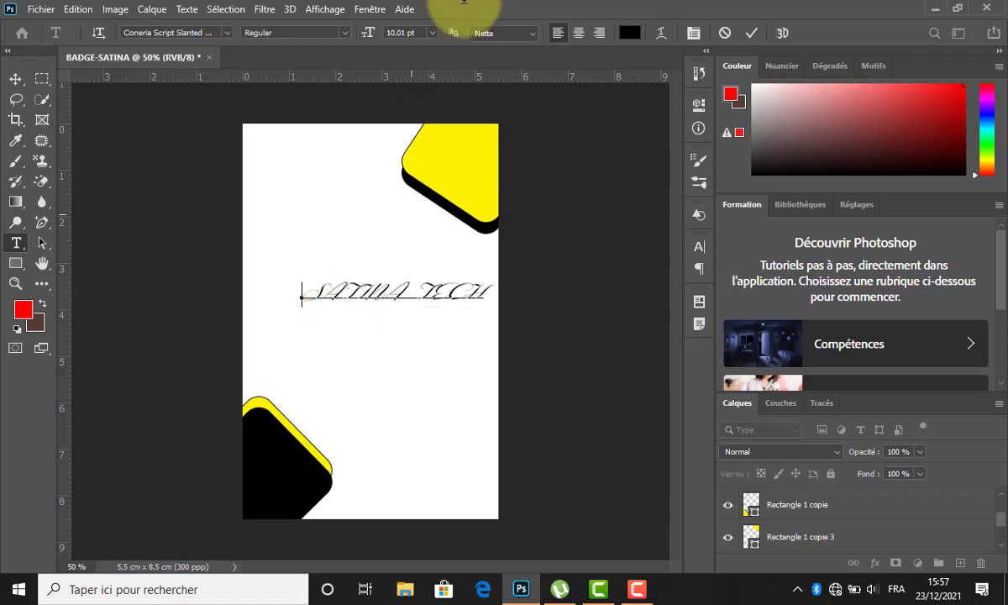
Set the title to the Just tell me what font at about 19 pt and move it top-left.
{"action": "key", "text": "ctrl+a"}
{"action": "left_click", "coordinate": [176, 32]}
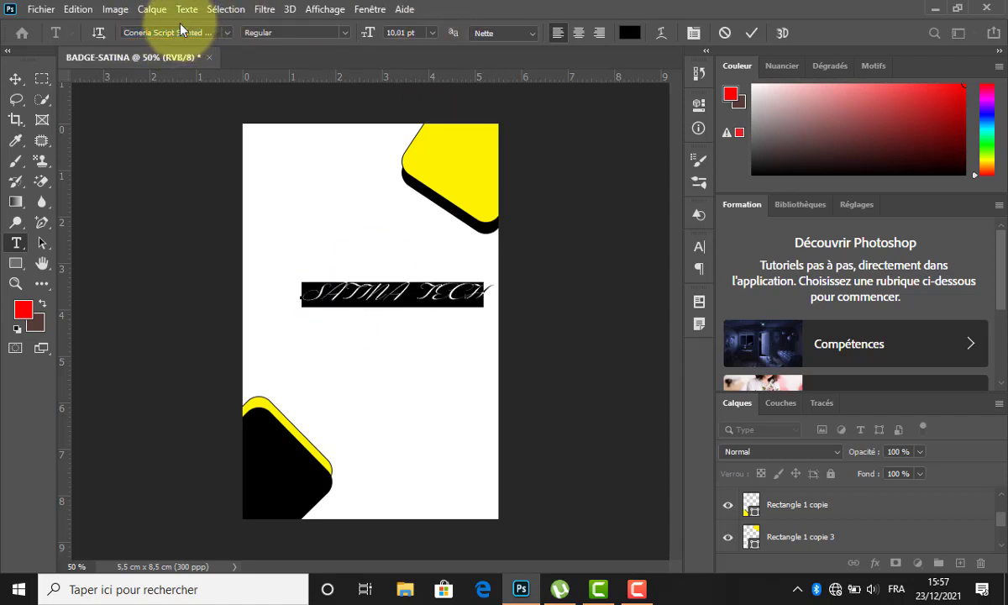
{"action": "key", "text": "Down"}
{"action": "key", "text": "Up"}
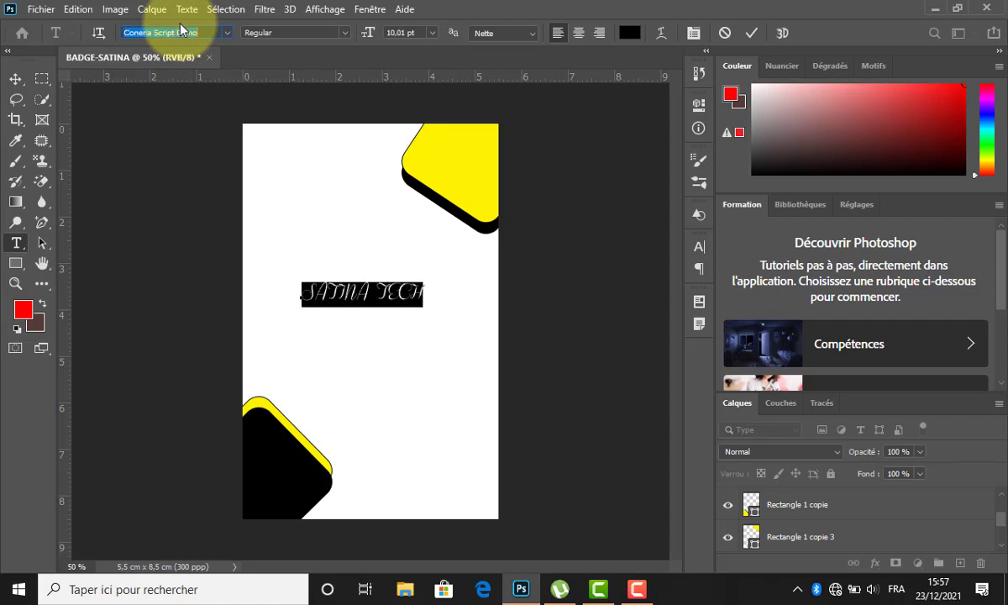
{"action": "key", "text": "Down"}
{"action": "key", "text": "Down"}
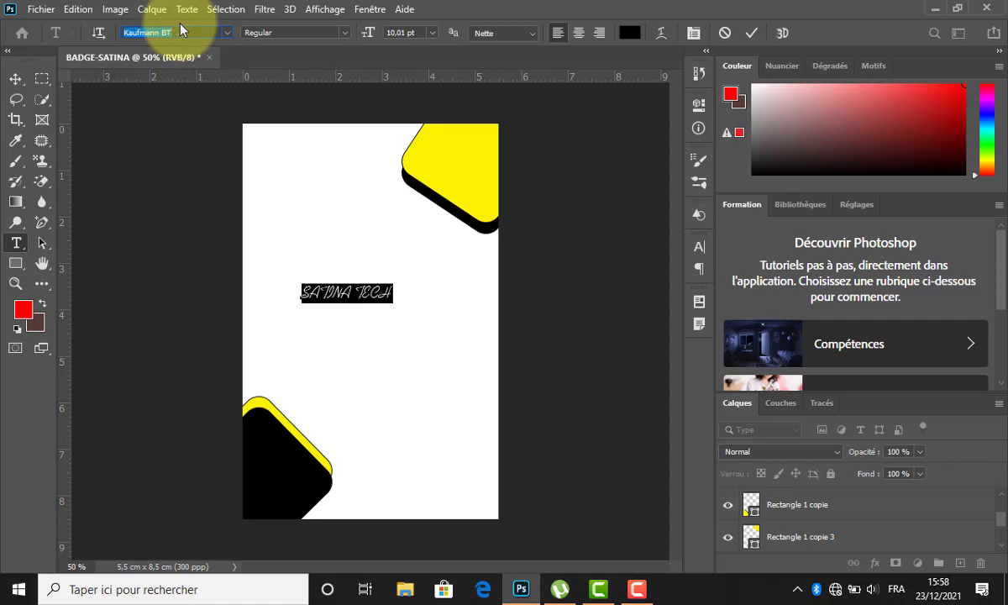
{"action": "key", "text": "Down"}
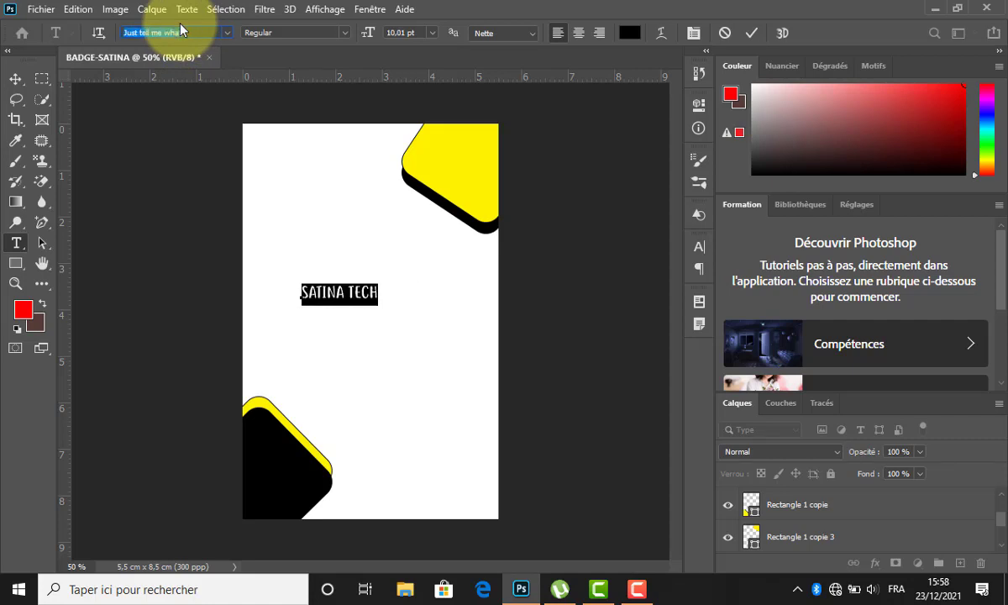
{"action": "key", "text": "Return"}
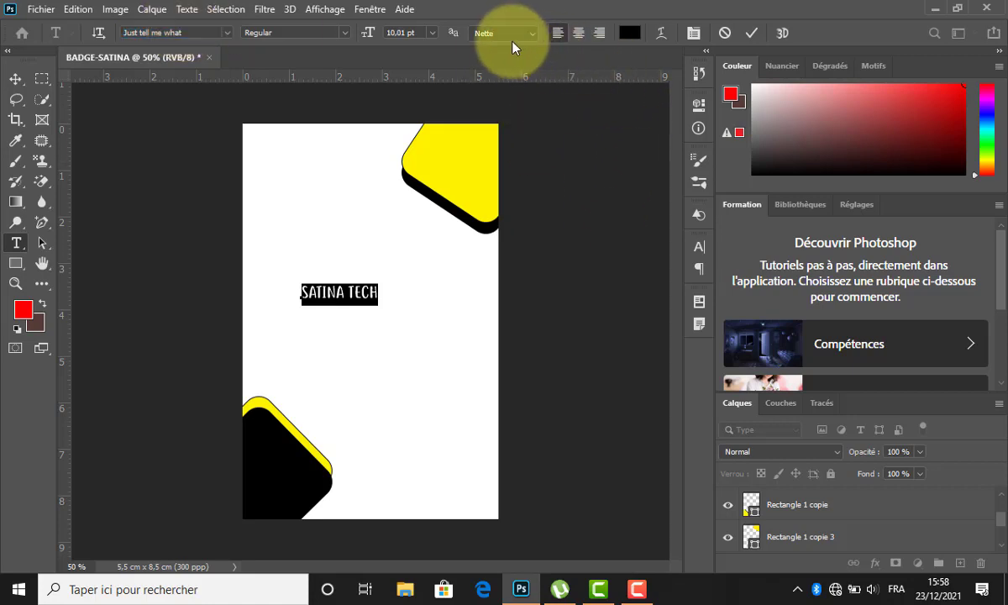
{"action": "left_click_drag", "start_coordinate": [365, 33], "coordinate": [372, 34]}
{"action": "left_click_drag", "start_coordinate": [375, 325], "coordinate": [326, 191]}
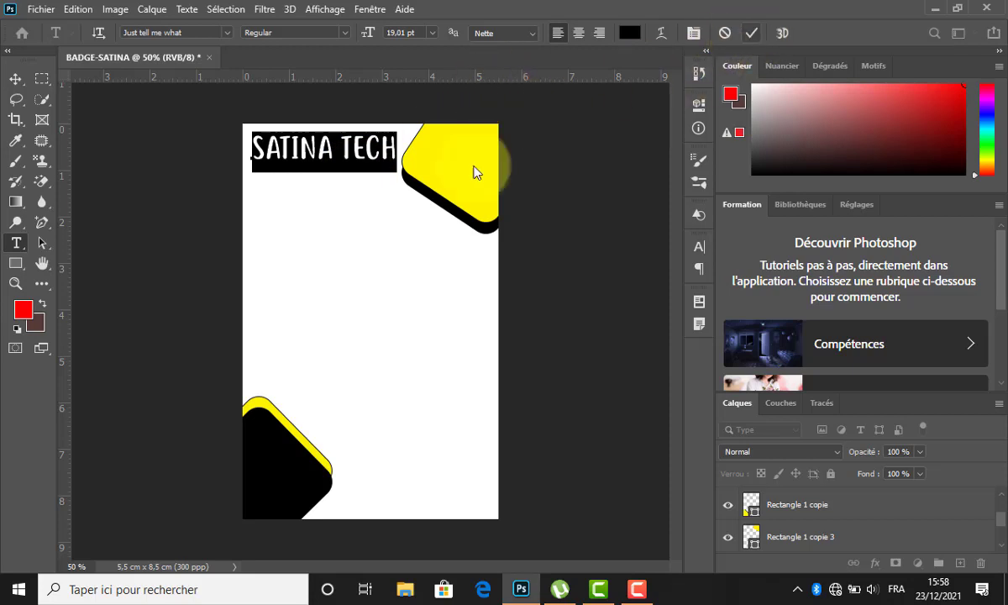
{"action": "left_click", "coordinate": [301, 319]}
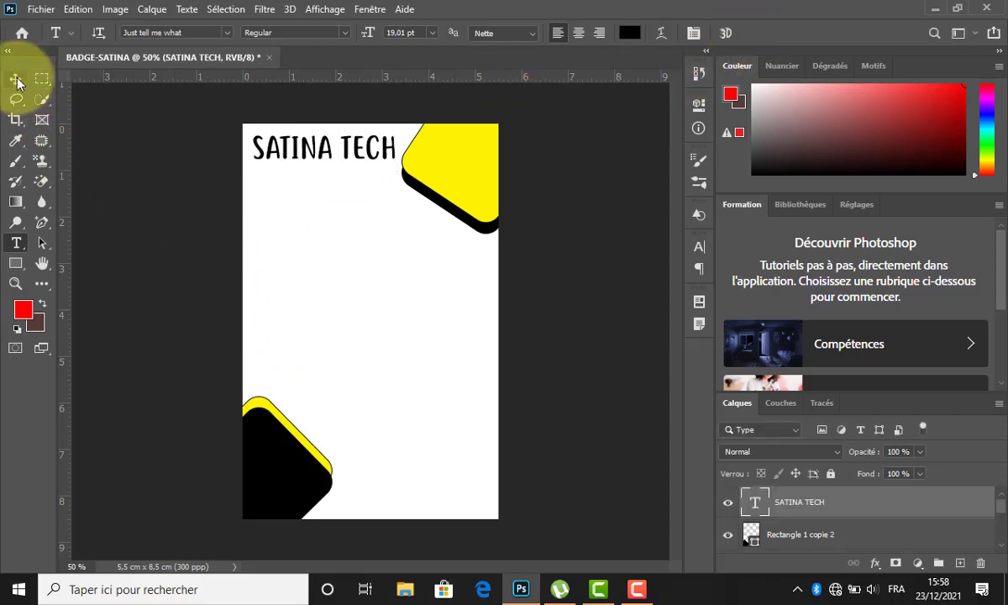
Draw a 510 × 100 px black bar across the top of the badge.
{"action": "left_click", "coordinate": [16, 79]}
{"action": "left_click", "coordinate": [282, 299]}
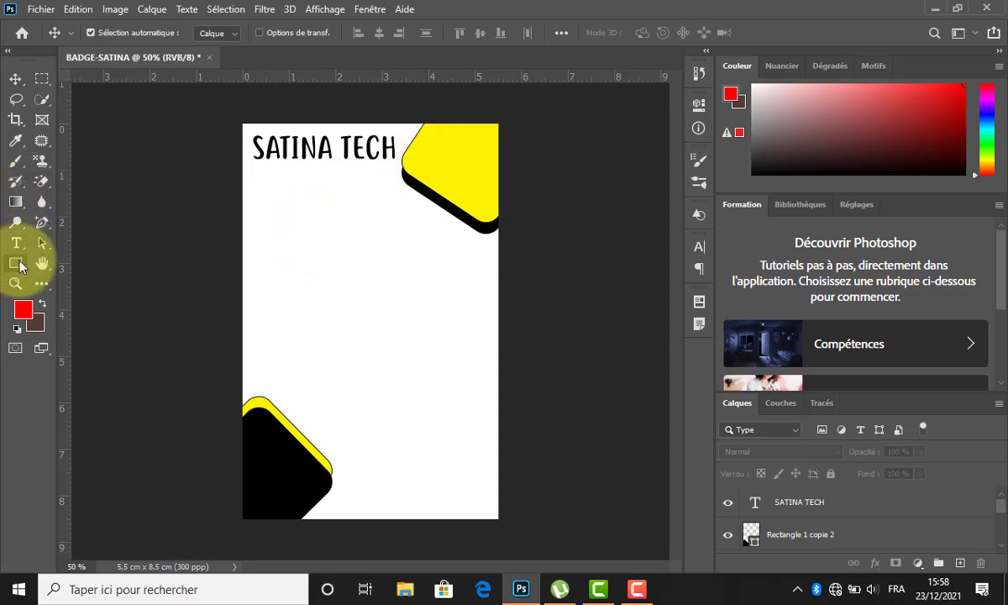
{"action": "left_click", "coordinate": [16, 264]}
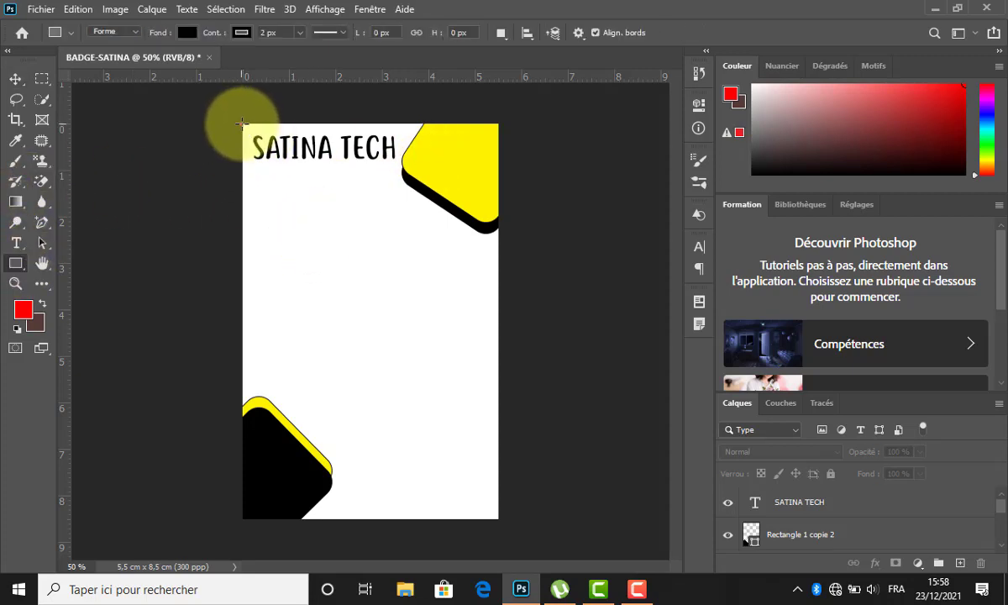
{"action": "left_click_drag", "start_coordinate": [242, 124], "coordinate": [442, 160]}
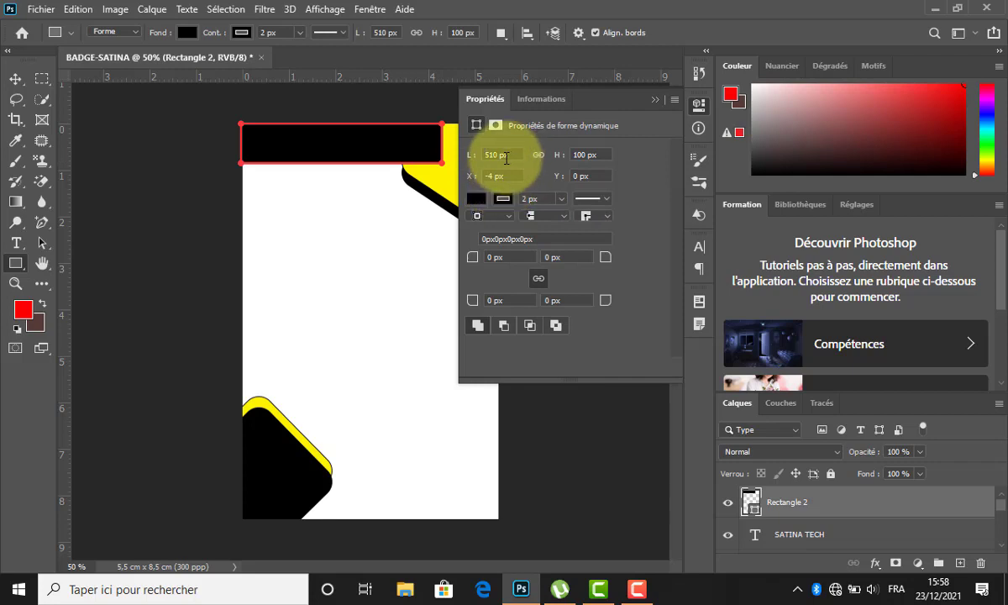
{"action": "left_click", "coordinate": [659, 99]}
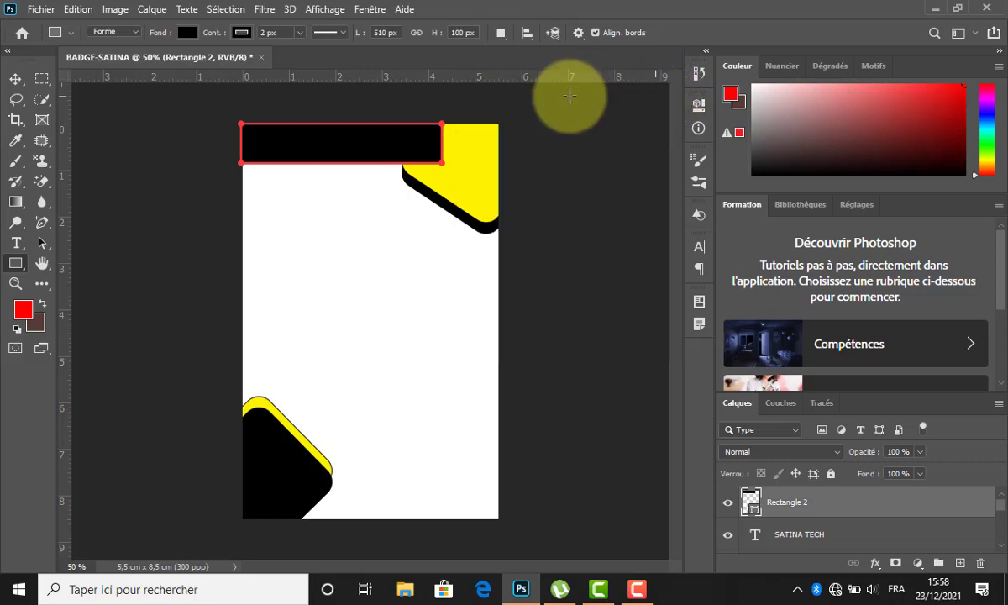
{"action": "left_click", "coordinate": [15, 79]}
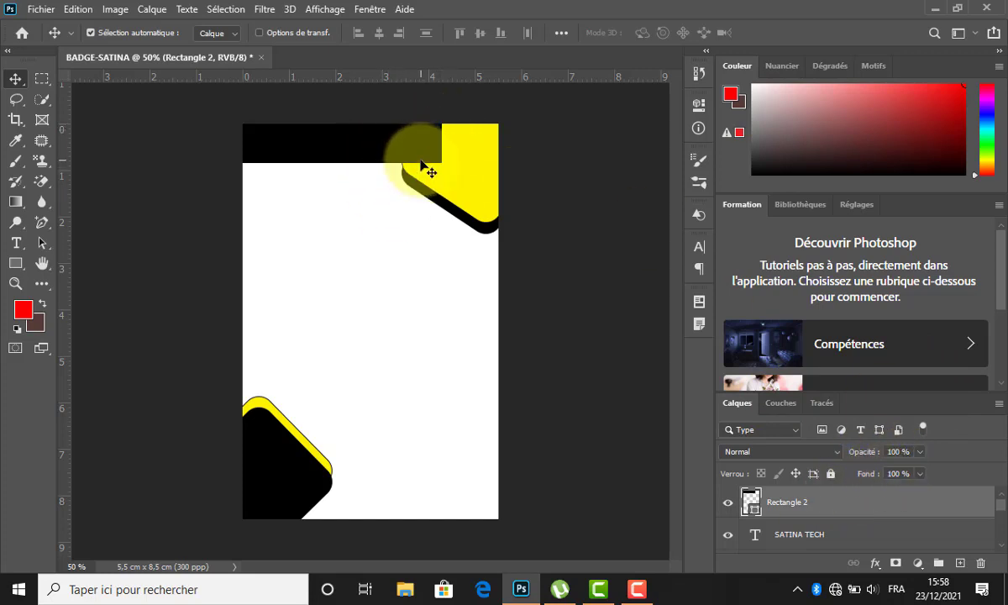
Round the bar's corners to 54 px and move the SATINA TECH layer above it.
{"action": "left_click", "coordinate": [697, 105]}
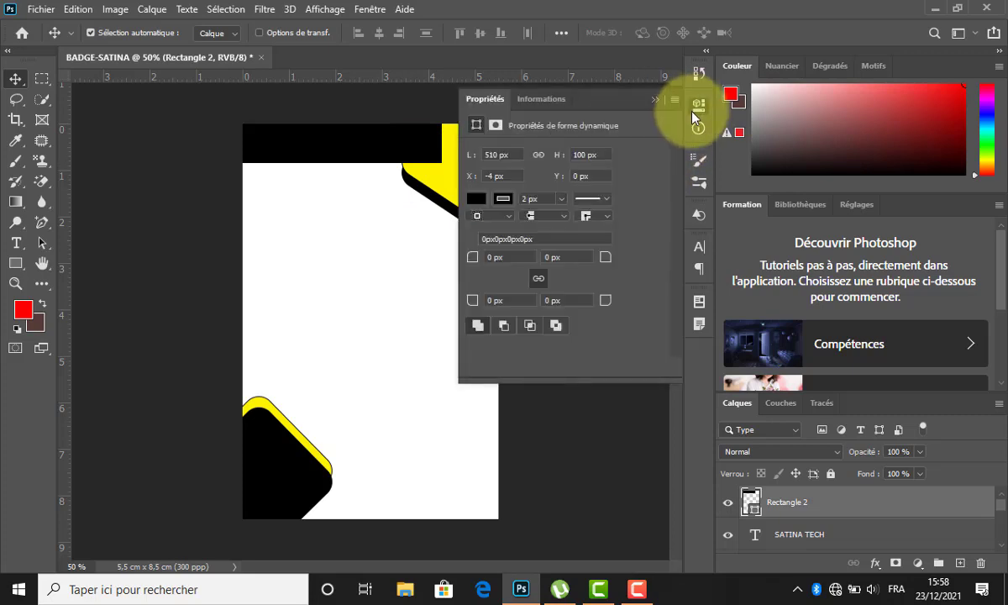
{"action": "left_click_drag", "start_coordinate": [500, 259], "coordinate": [512, 265]}
{"action": "left_click", "coordinate": [655, 99]}
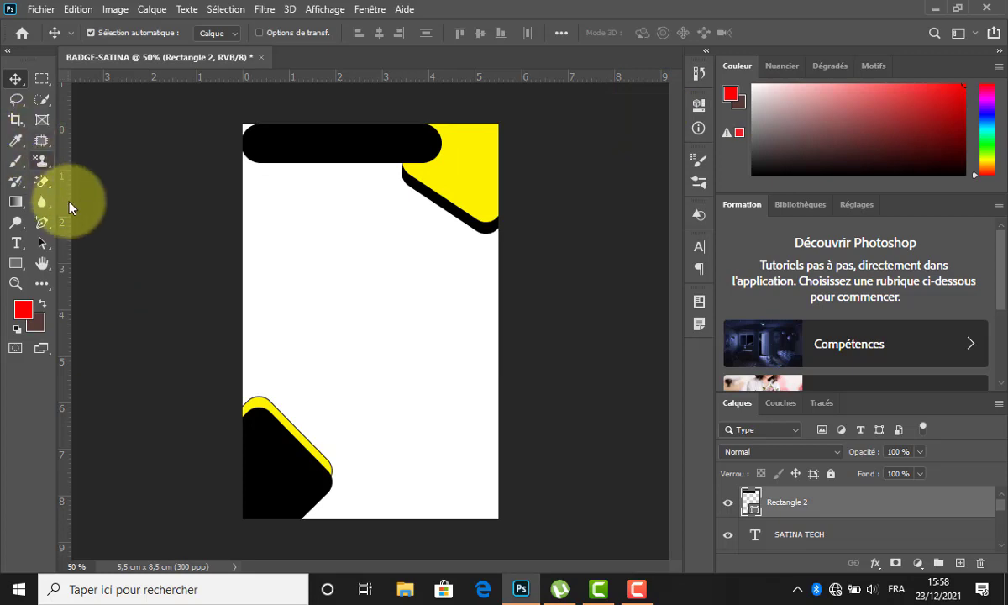
{"action": "left_click", "coordinate": [362, 294]}
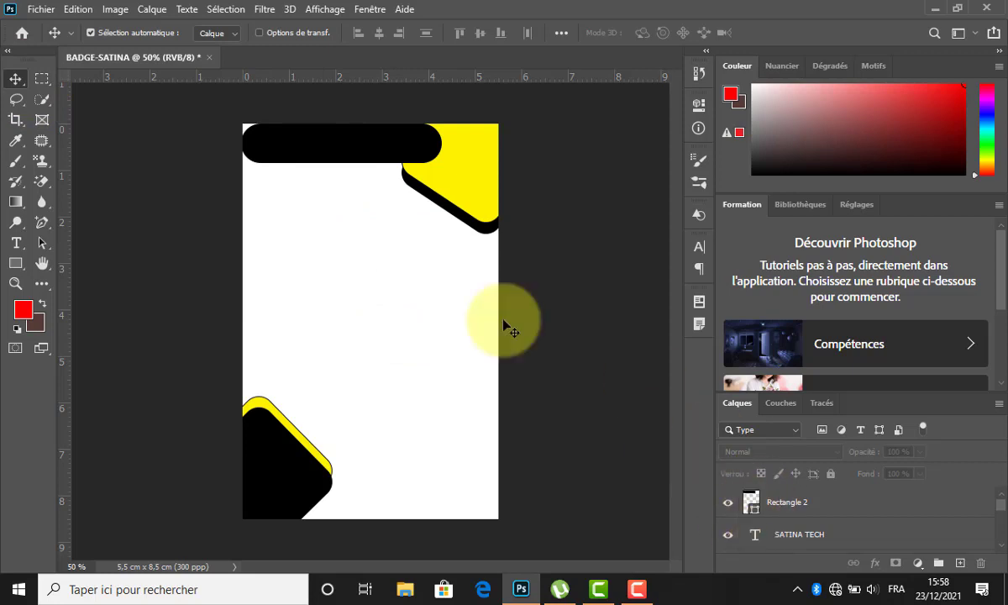
{"action": "left_click_drag", "start_coordinate": [811, 545], "coordinate": [810, 497]}
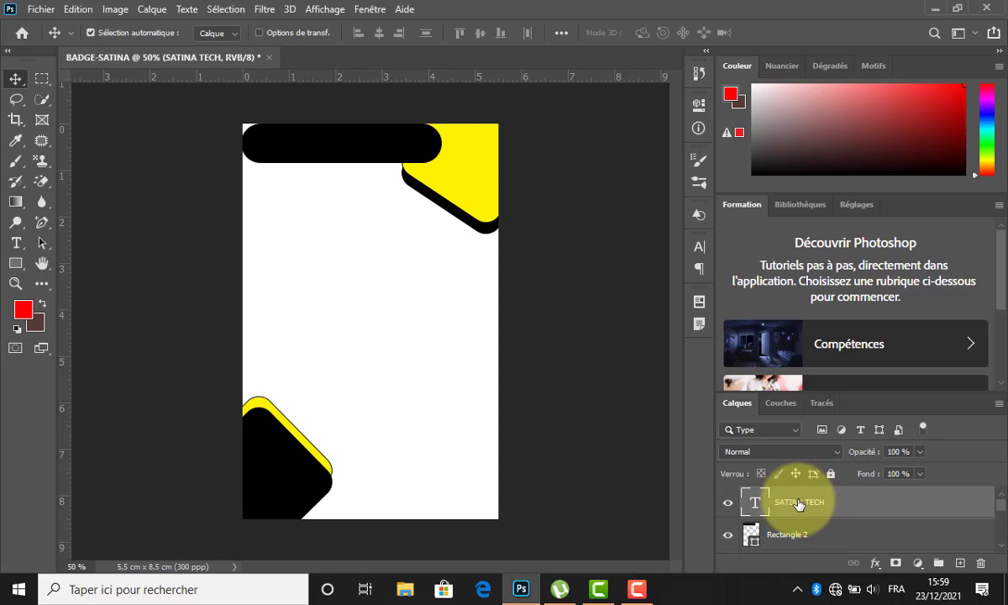
Change the SATINA TECH title text colour to white (ffffff).
{"action": "key", "text": "t"}
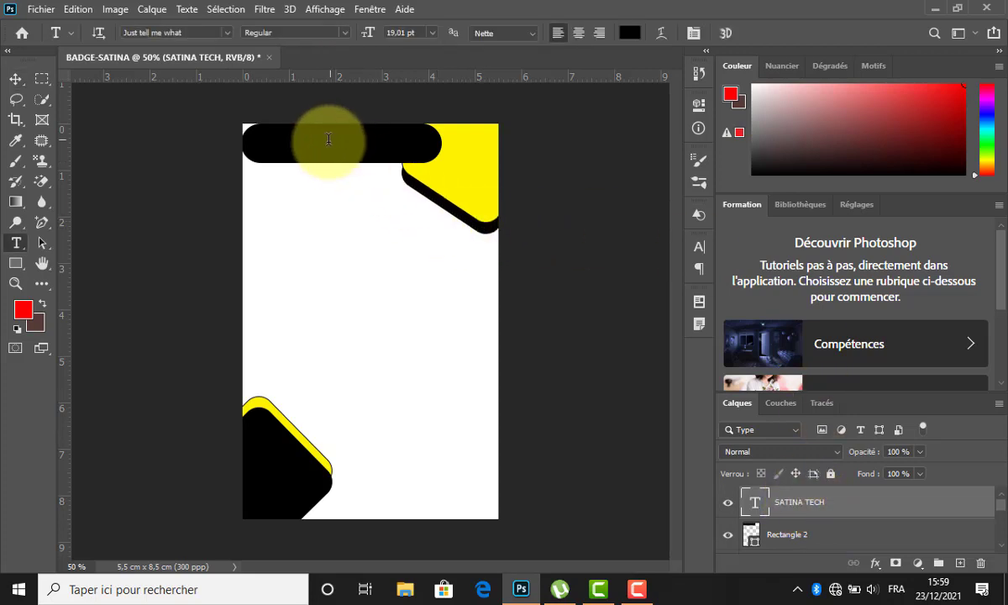
{"action": "left_click", "coordinate": [341, 163]}
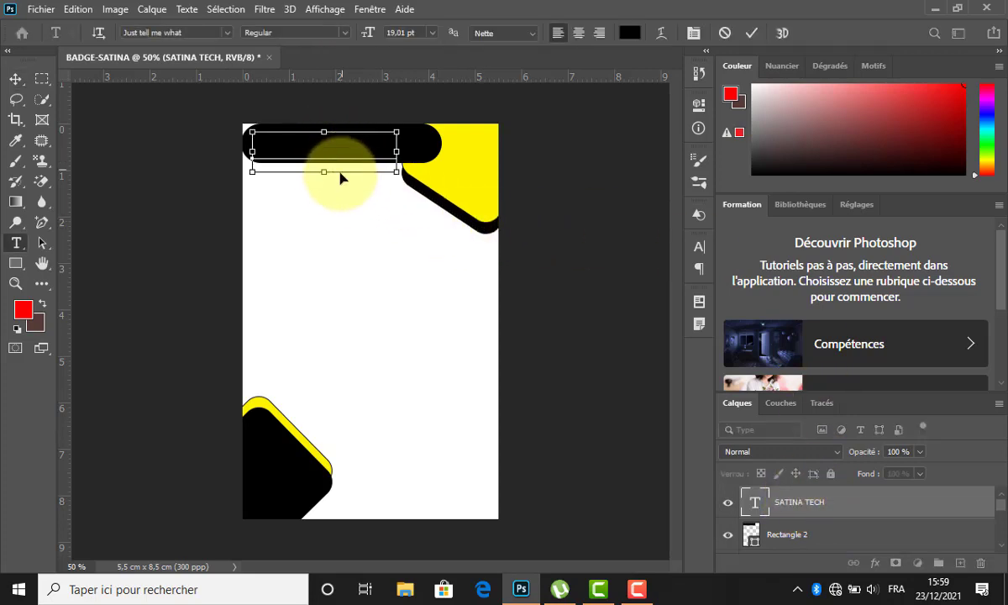
{"action": "key", "text": "ctrl+a"}
{"action": "left_click", "coordinate": [630, 33]}
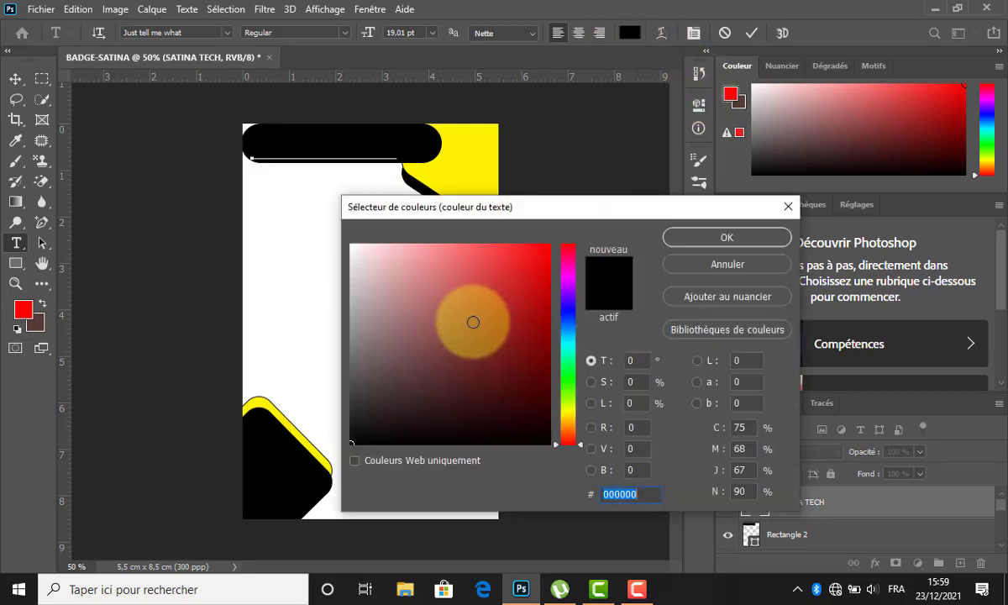
{"action": "left_click", "coordinate": [301, 179]}
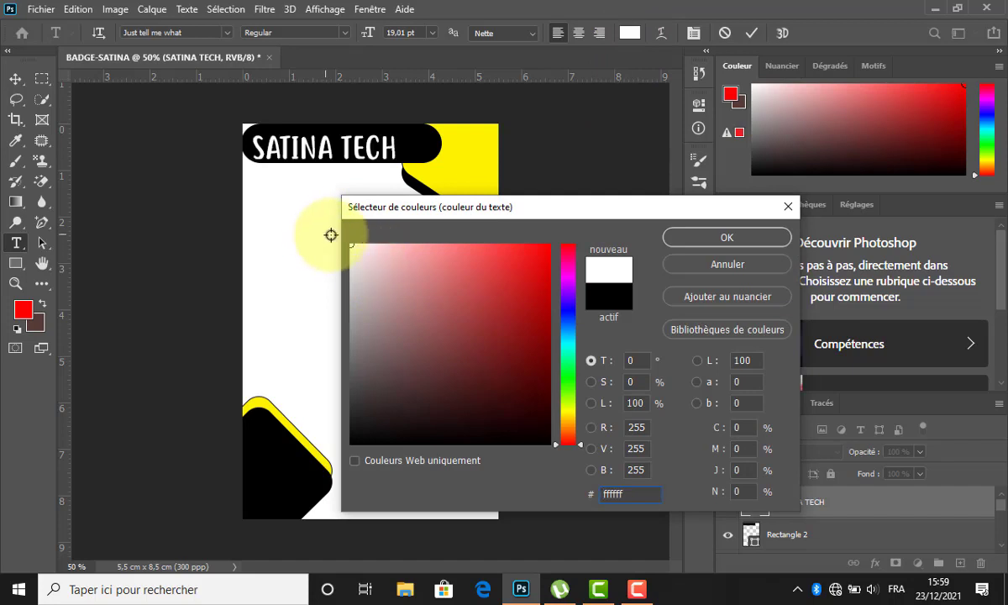
{"action": "left_click", "coordinate": [668, 241]}
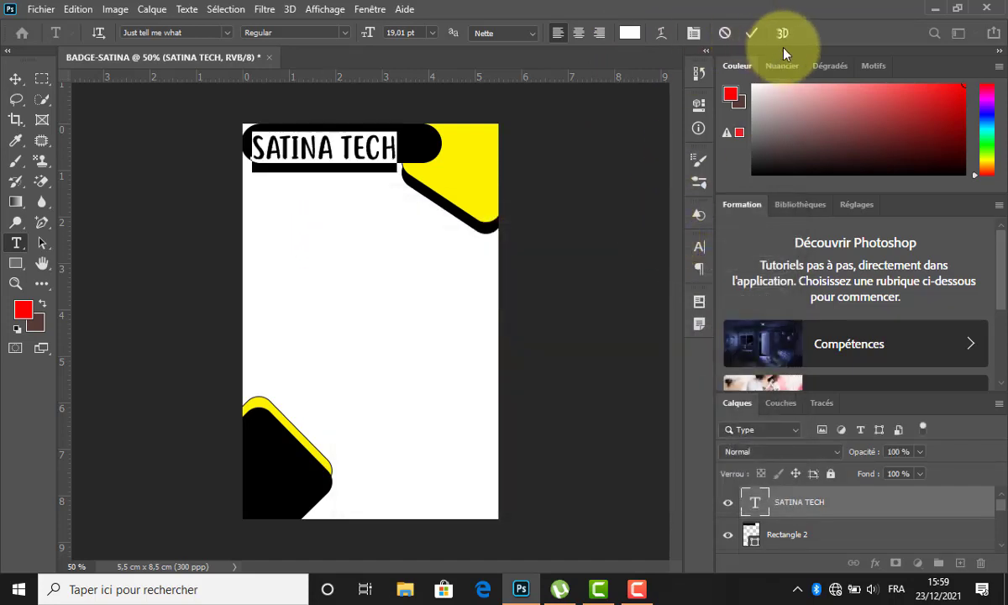
{"action": "left_click", "coordinate": [750, 35]}
{"action": "left_click", "coordinate": [15, 79]}
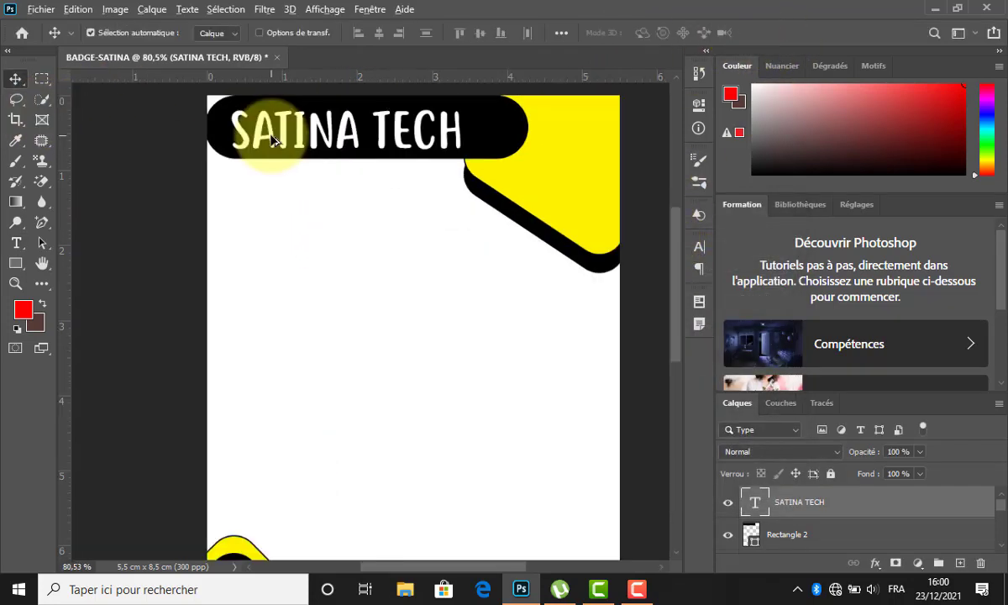
Duplicate the SATINA TECH title and colour the lower one yellow (fff200).
{"action": "left_click_drag", "start_coordinate": [276, 139], "coordinate": [236, 117]}
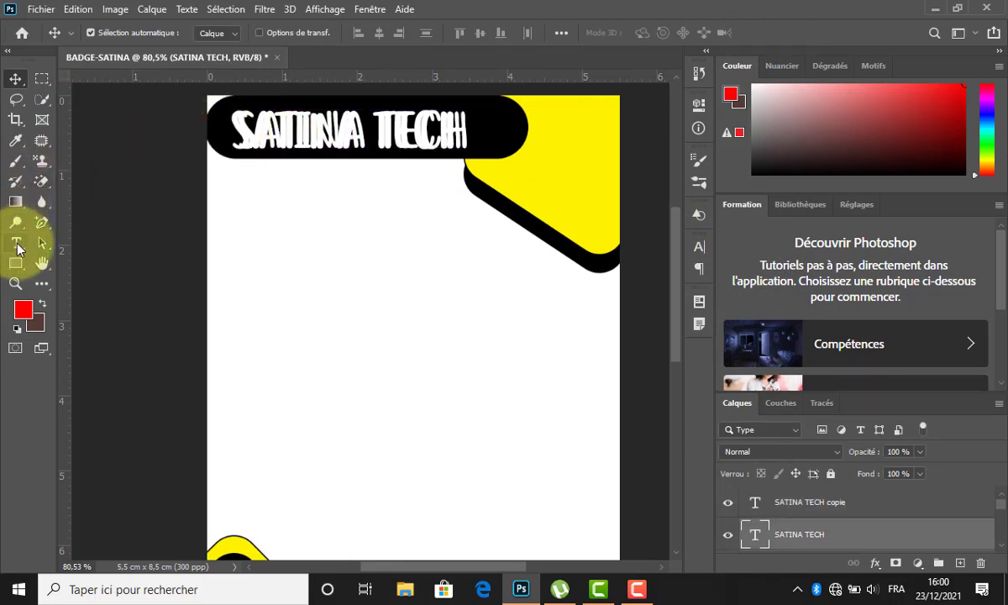
{"action": "left_click", "coordinate": [15, 243]}
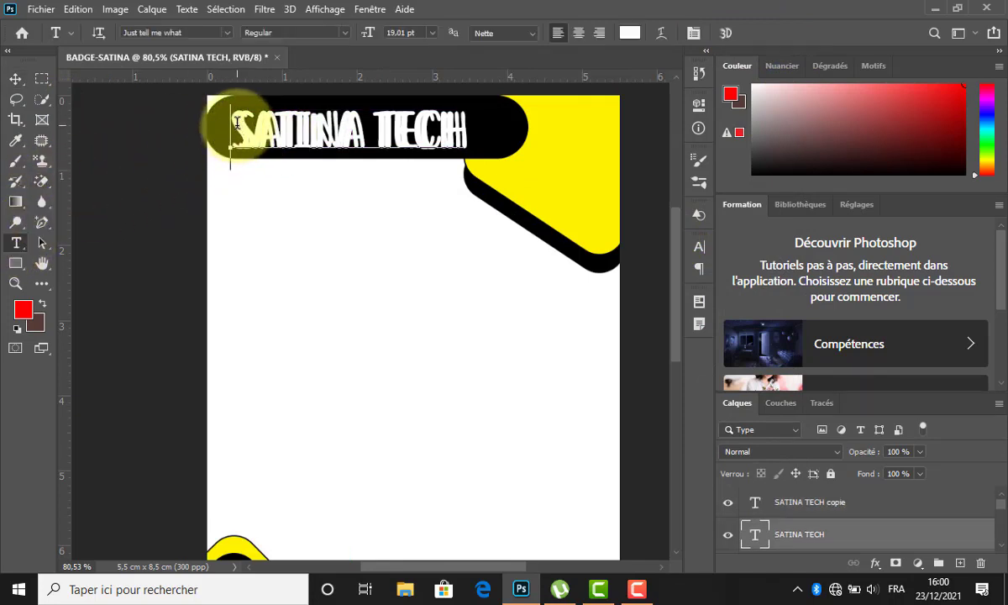
{"action": "left_click", "coordinate": [237, 123]}
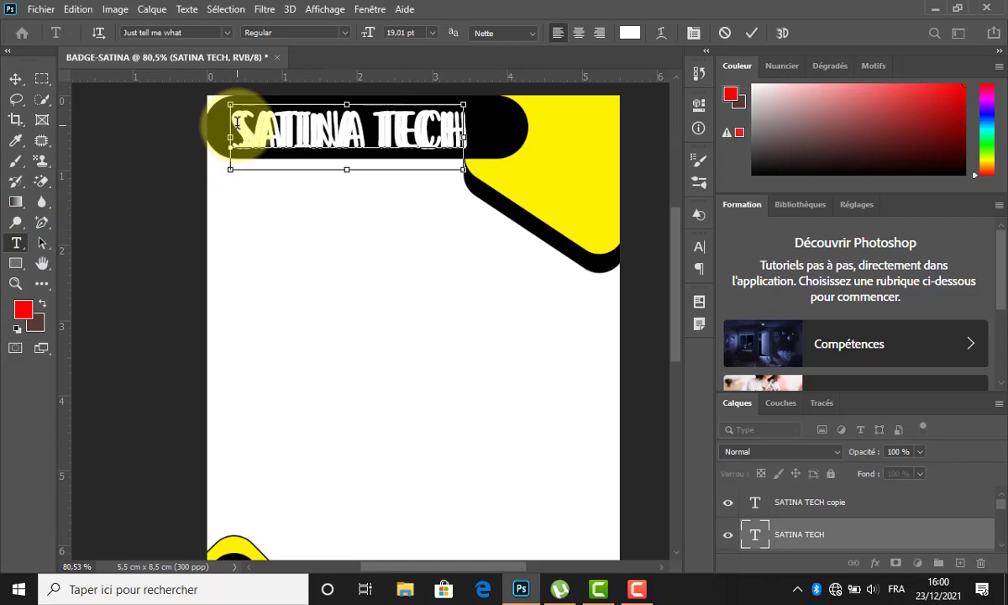
{"action": "left_click_drag", "start_coordinate": [237, 123], "coordinate": [484, 101]}
{"action": "left_click", "coordinate": [629, 32]}
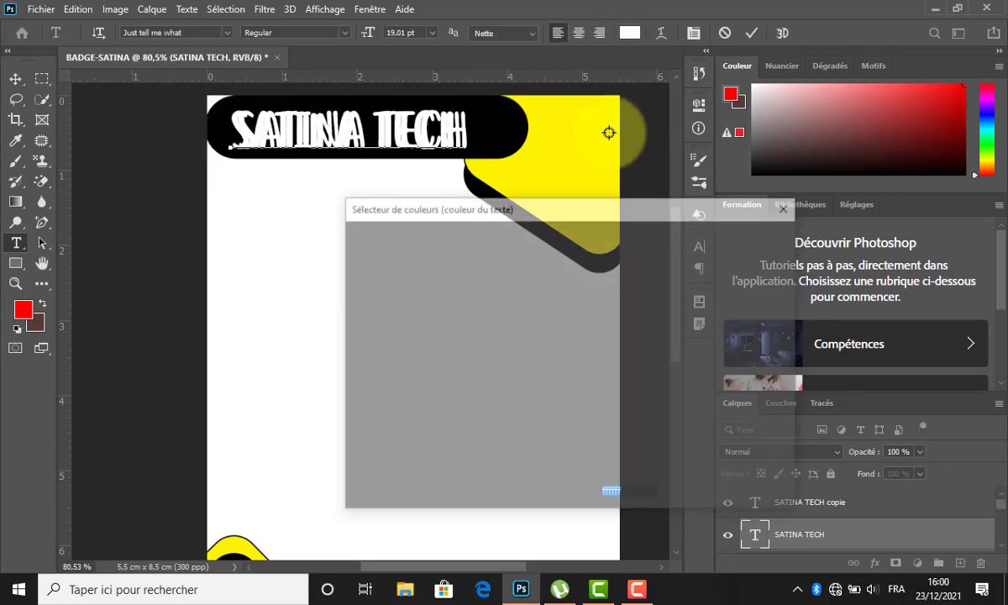
{"action": "left_click", "coordinate": [553, 155]}
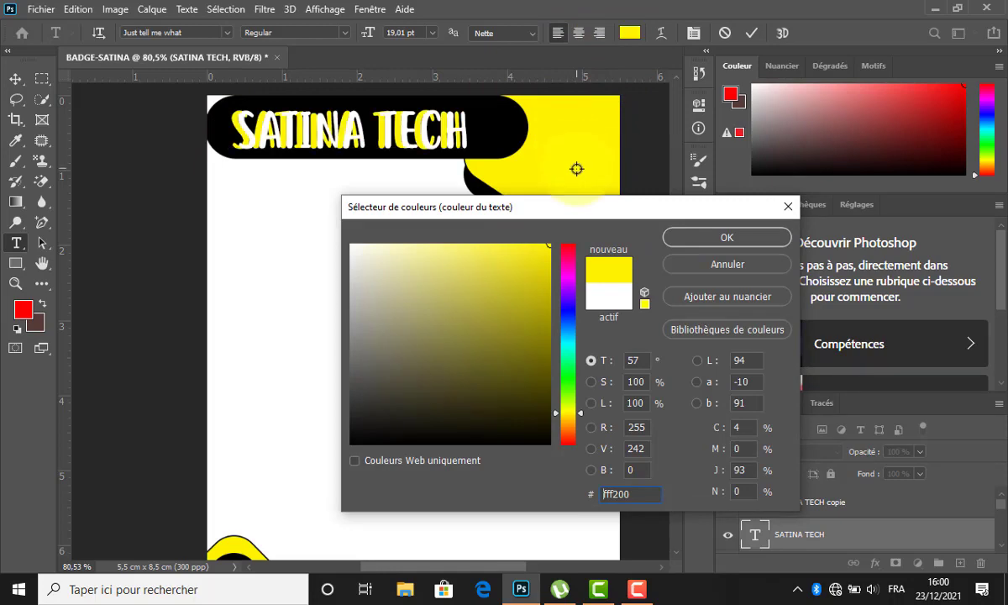
{"action": "left_click", "coordinate": [727, 235]}
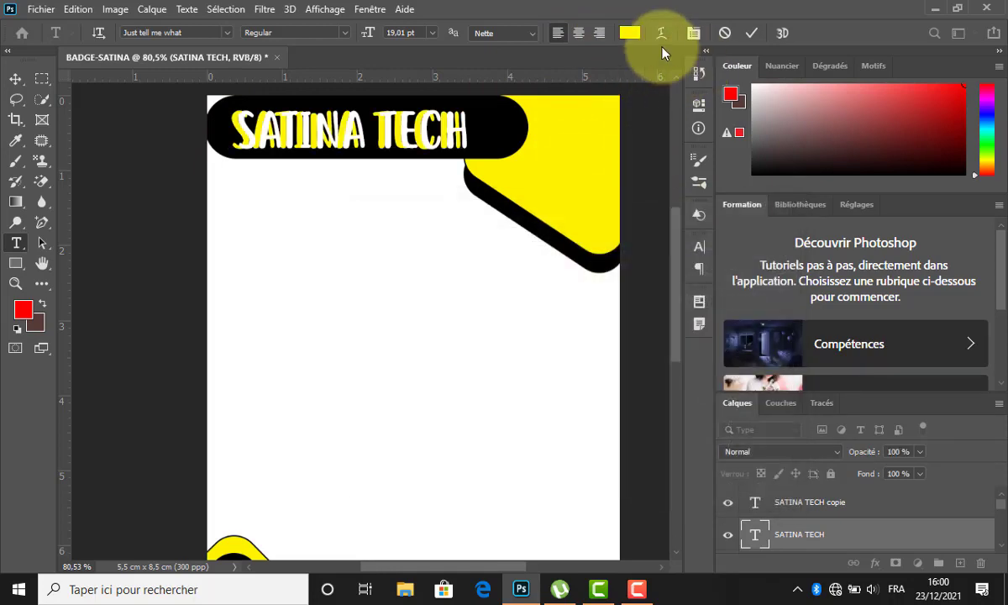
{"action": "left_click", "coordinate": [16, 79]}
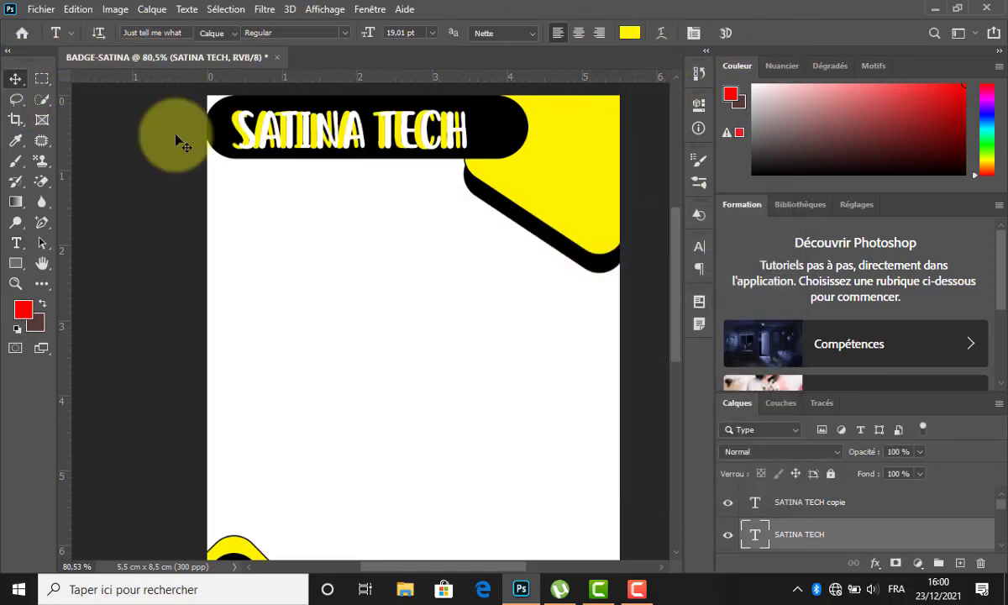
Nudge the white SATINA TECH copie layer slightly left to reveal a yellow edge.
{"action": "left_click", "coordinate": [452, 140]}
{"action": "key", "text": "Left"}
{"action": "key", "text": "Left"}
{"action": "key", "text": "Left"}
{"action": "key", "text": "Left"}
{"action": "key", "text": "Left"}
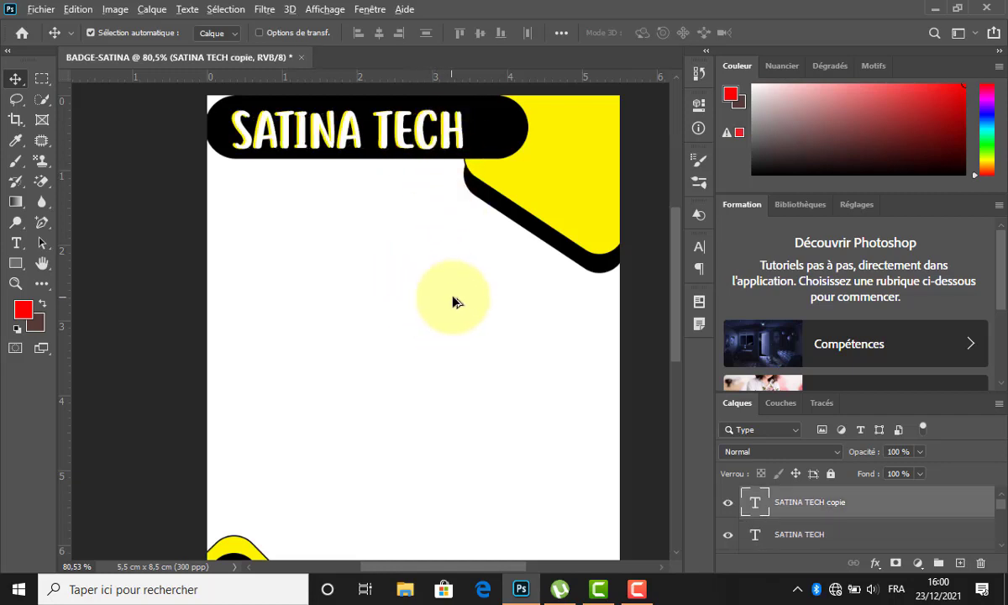
{"action": "scroll", "coordinate": [428, 299], "scroll_direction": "down", "scroll_amount": 4}
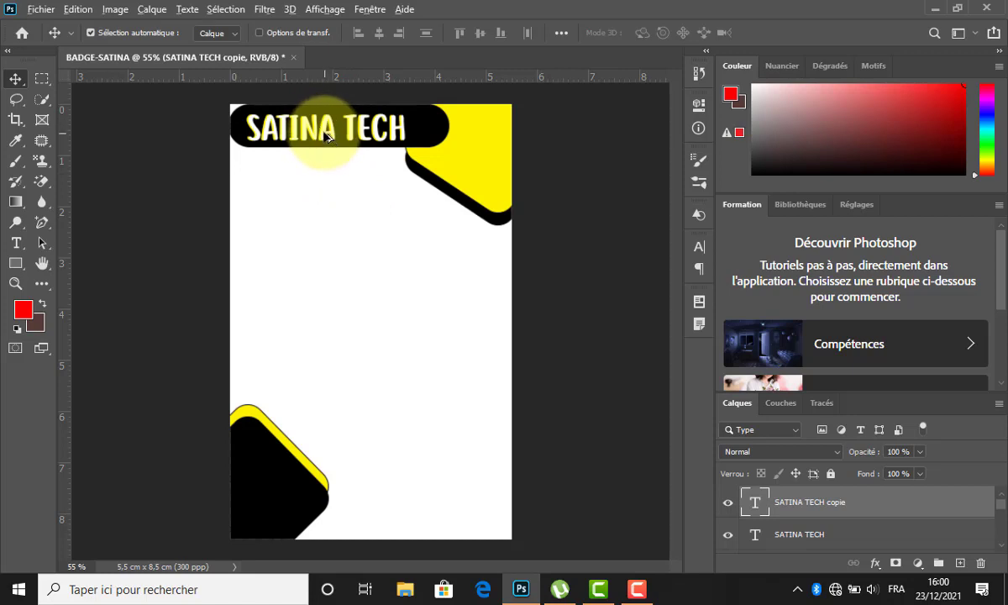
Add a small black Conception-Formation-Publicité subtitle, about 5 pt, just under the title banner.
{"action": "left_click_drag", "start_coordinate": [326, 137], "coordinate": [326, 174]}
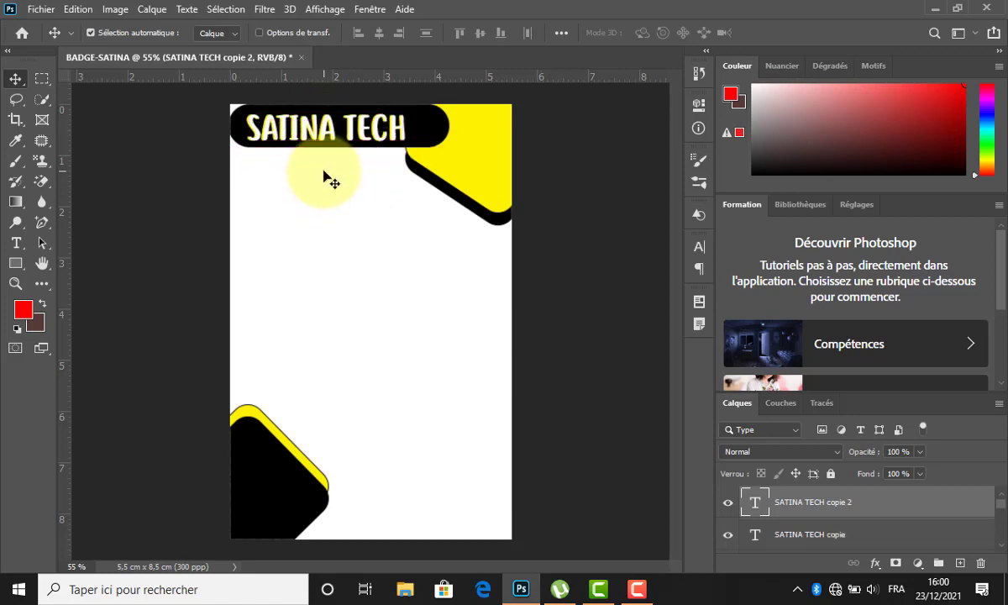
{"action": "double_click", "coordinate": [326, 174]}
{"action": "key", "text": "BackSpace"}
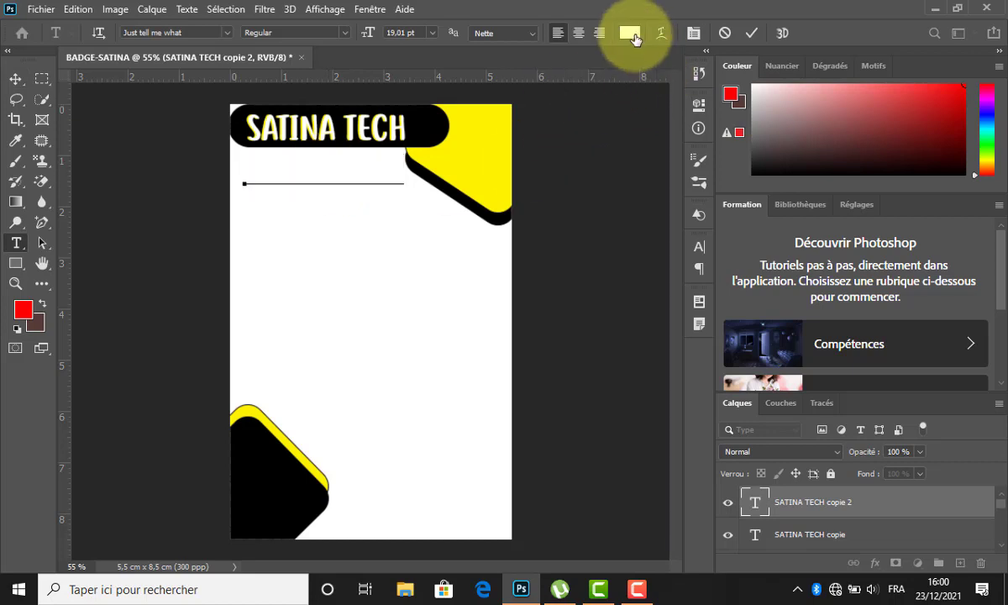
{"action": "left_click", "coordinate": [630, 34]}
{"action": "left_click_drag", "start_coordinate": [515, 299], "coordinate": [509, 529]}
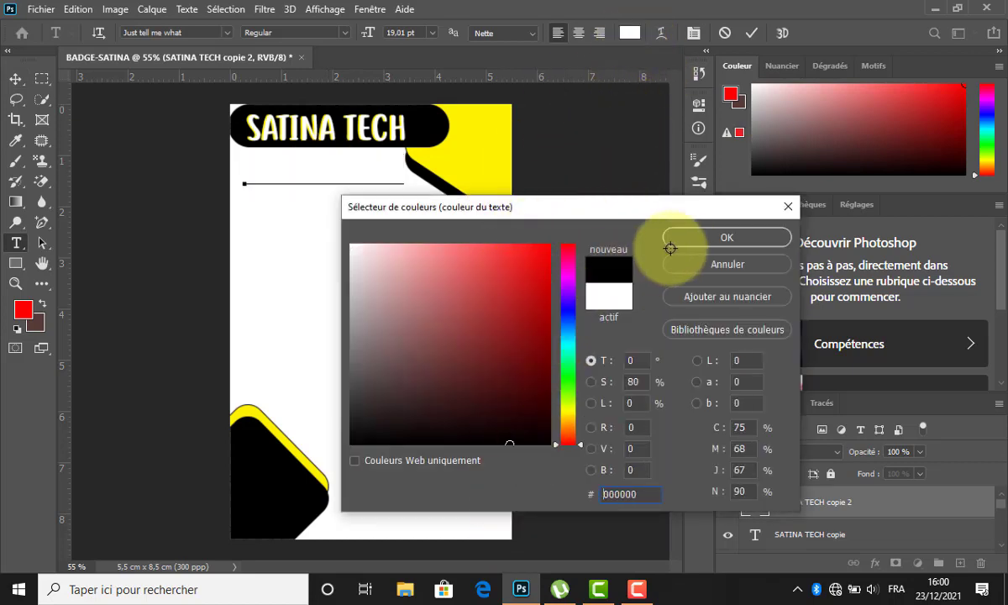
{"action": "left_click", "coordinate": [677, 238]}
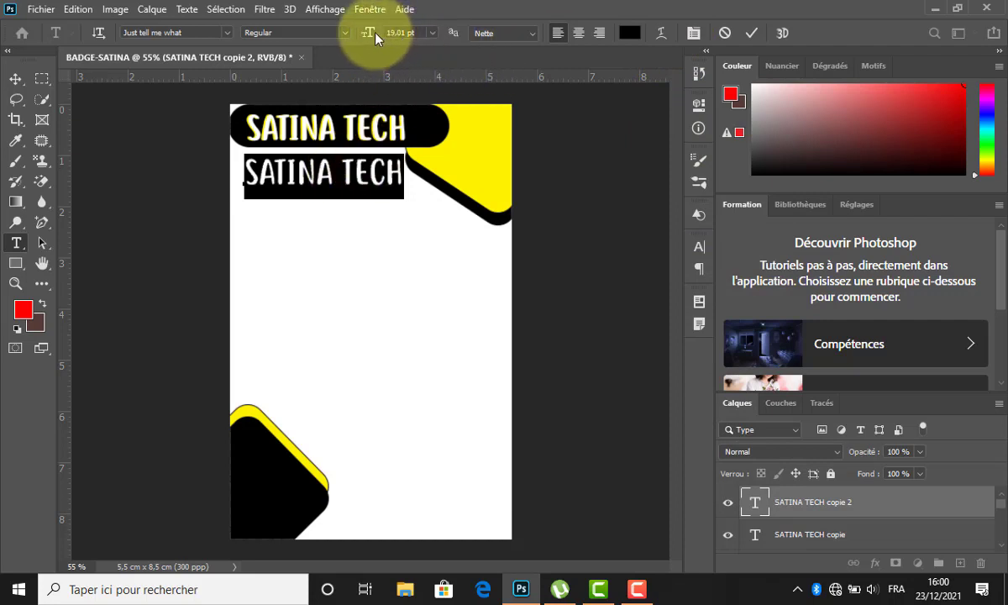
{"action": "left_click_drag", "start_coordinate": [367, 32], "coordinate": [357, 34]}
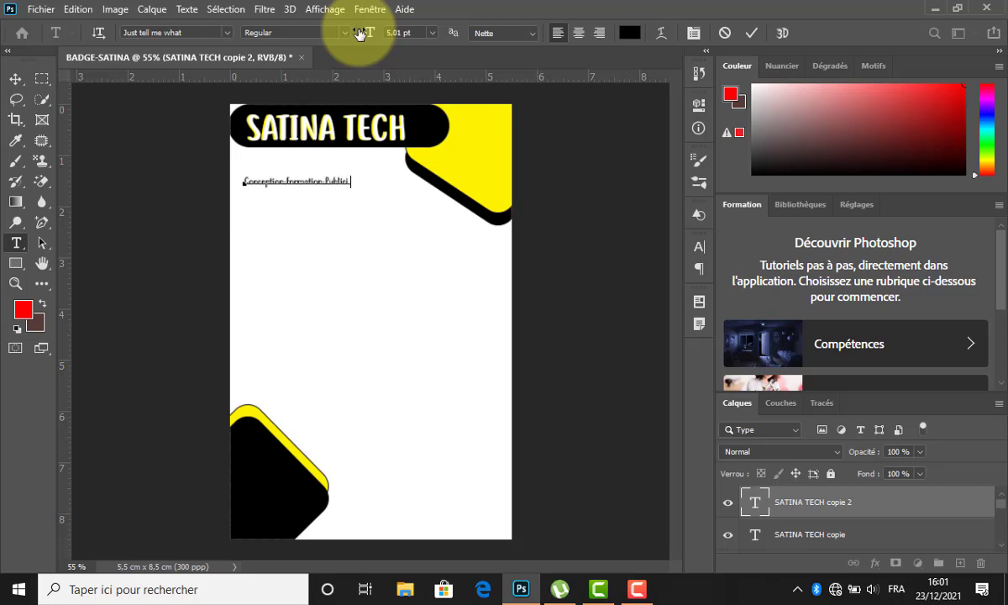
{"action": "key", "text": "ctrl+a"}
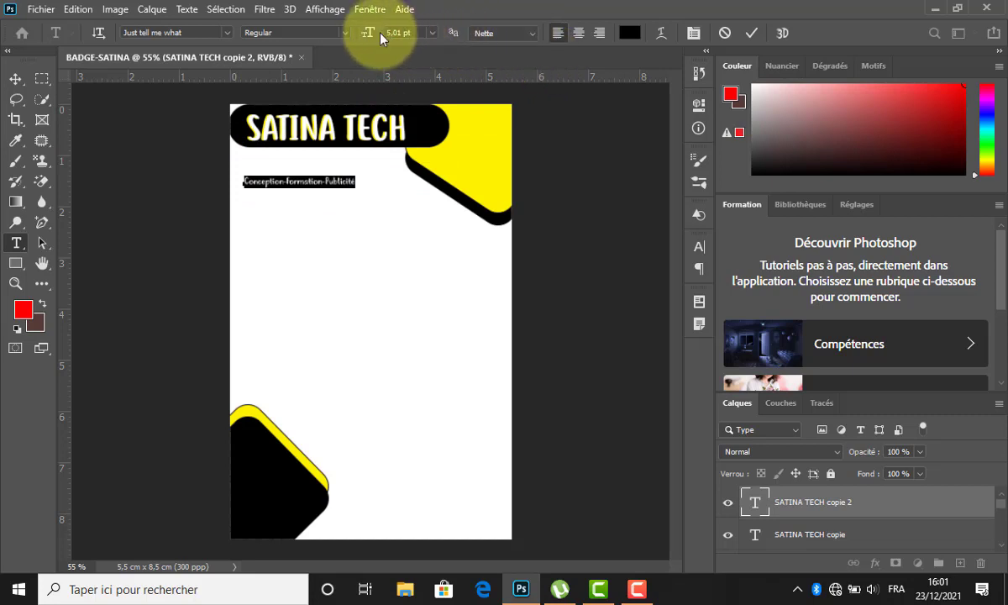
{"action": "left_click_drag", "start_coordinate": [370, 37], "coordinate": [370, 40]}
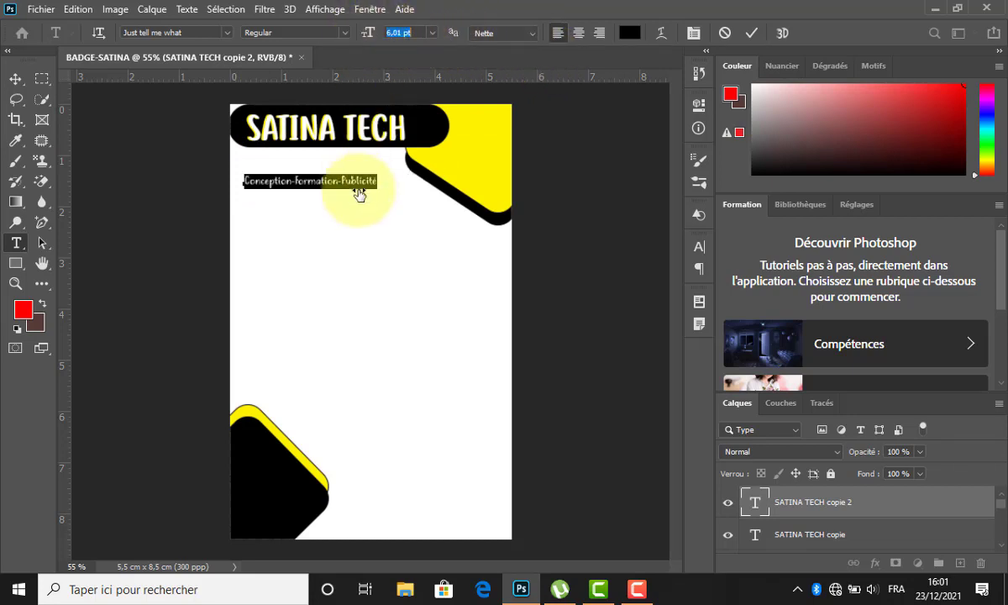
{"action": "left_click_drag", "start_coordinate": [342, 203], "coordinate": [350, 176]}
{"action": "left_click", "coordinate": [752, 33]}
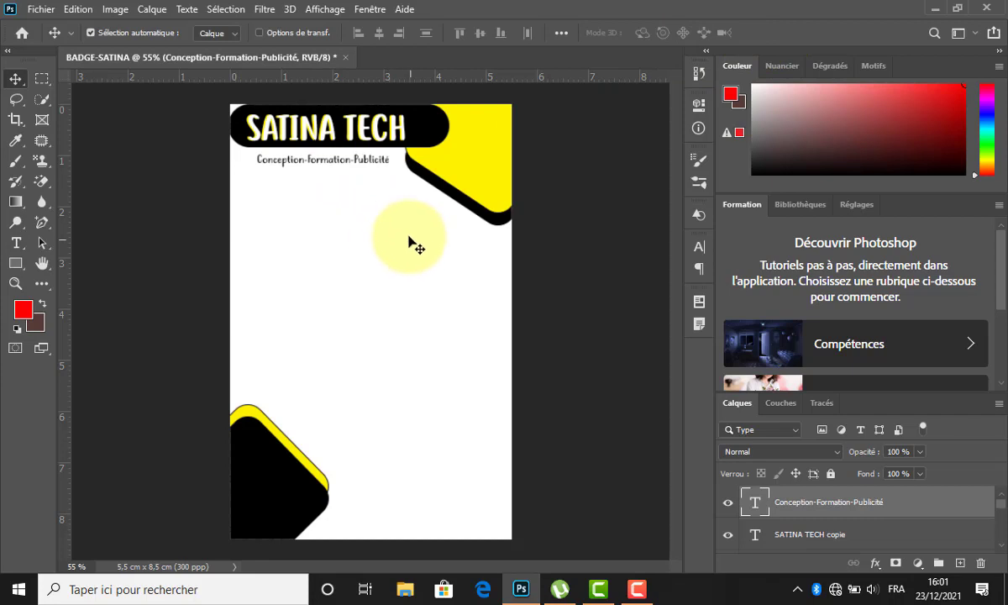
Open the img-icones folder in File Explorer.
{"action": "scroll", "coordinate": [420, 273], "scroll_direction": "down", "scroll_amount": 2}
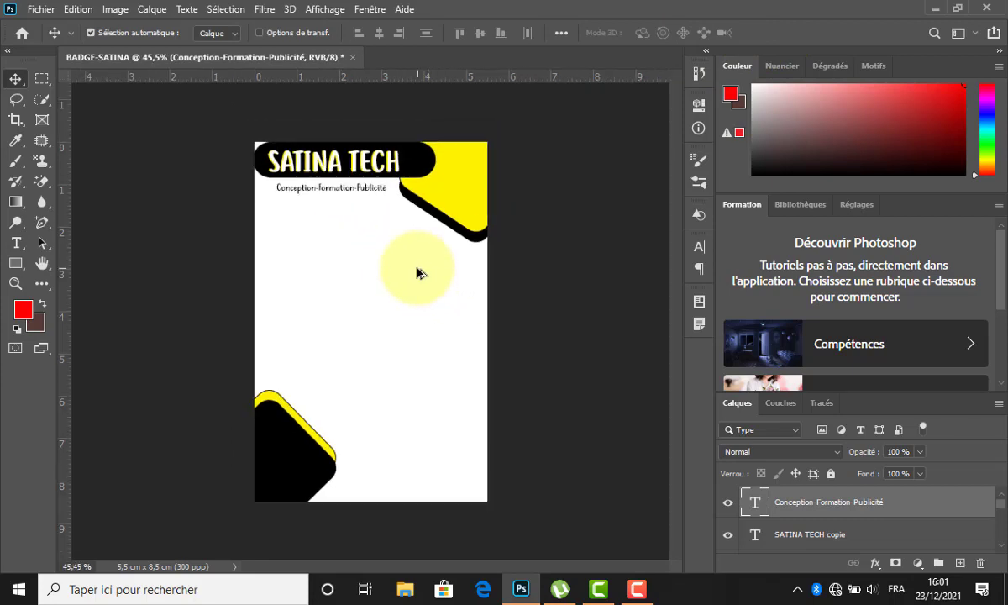
{"action": "scroll", "coordinate": [418, 271], "scroll_direction": "down", "scroll_amount": 1}
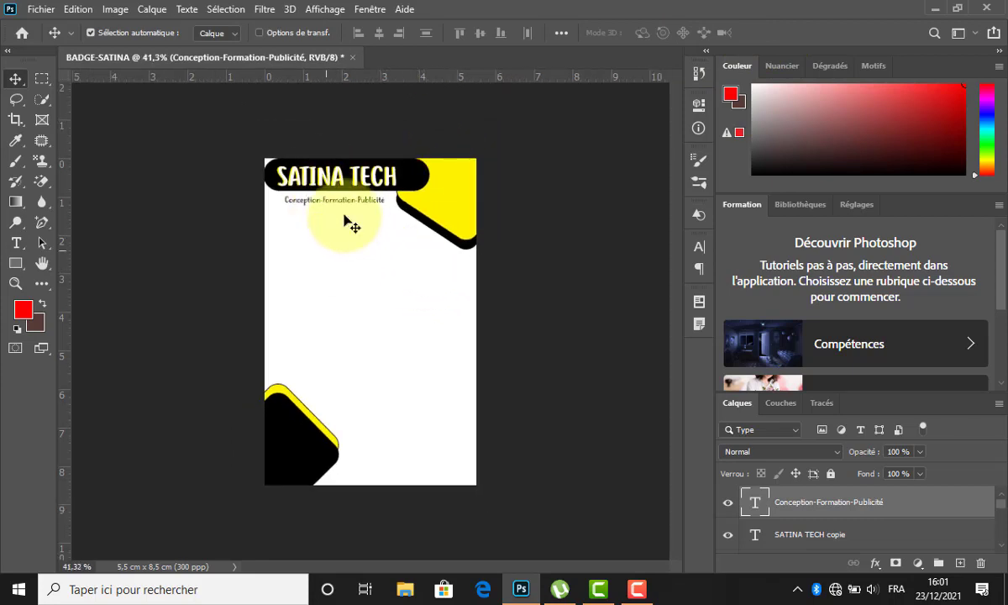
{"action": "scroll", "coordinate": [336, 245], "scroll_direction": "down", "scroll_amount": 1}
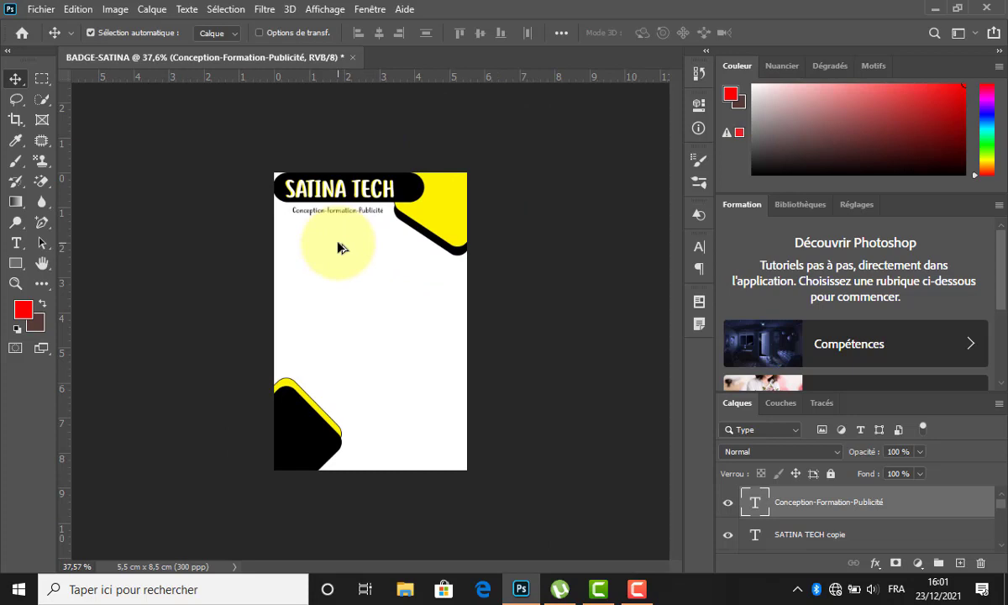
{"action": "left_click", "coordinate": [405, 589]}
{"action": "scroll", "coordinate": [995, 386], "scroll_direction": "down", "scroll_amount": 3}
Drag the Coat_of_arms_of_Guinea image from the img-icones folder onto the badge.
{"action": "scroll", "coordinate": [983, 210], "scroll_direction": "up", "scroll_amount": 5}
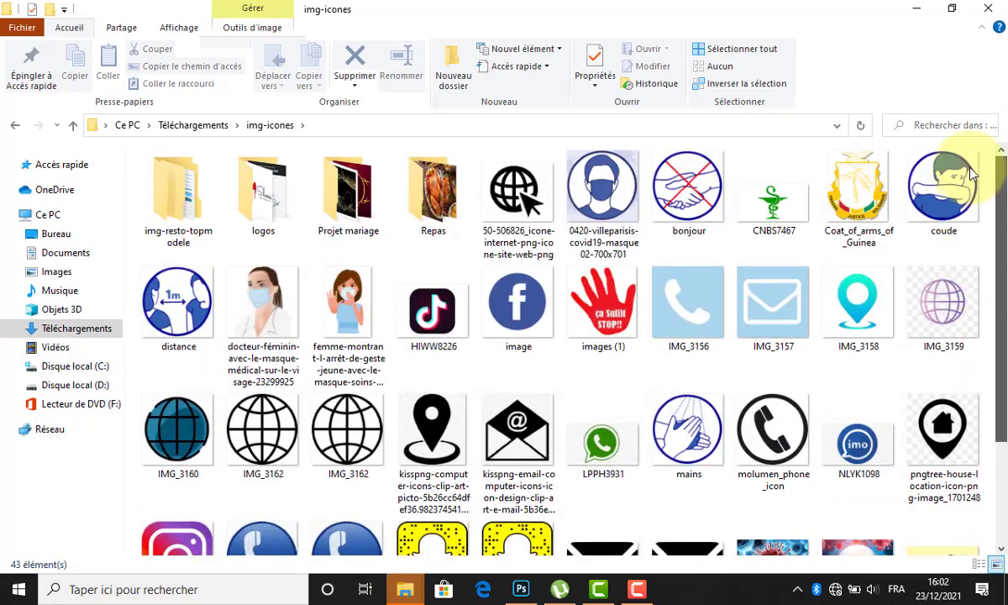
{"action": "left_click_drag", "start_coordinate": [853, 185], "coordinate": [322, 261]}
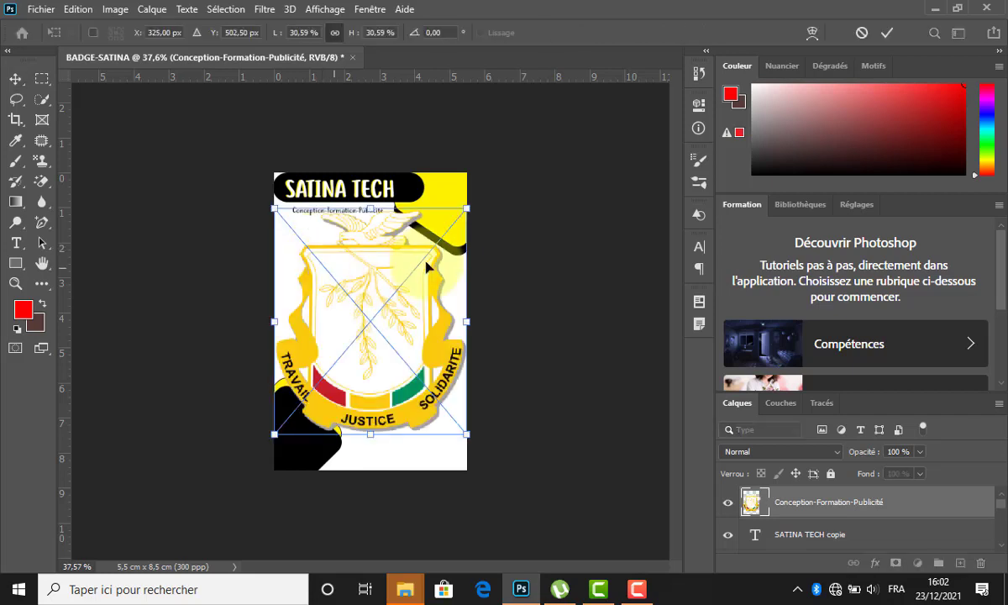
Scale the coat of arms to 7.66% at the badge's top-left and duplicate it lower down.
{"action": "left_click_drag", "start_coordinate": [469, 205], "coordinate": [394, 293]}
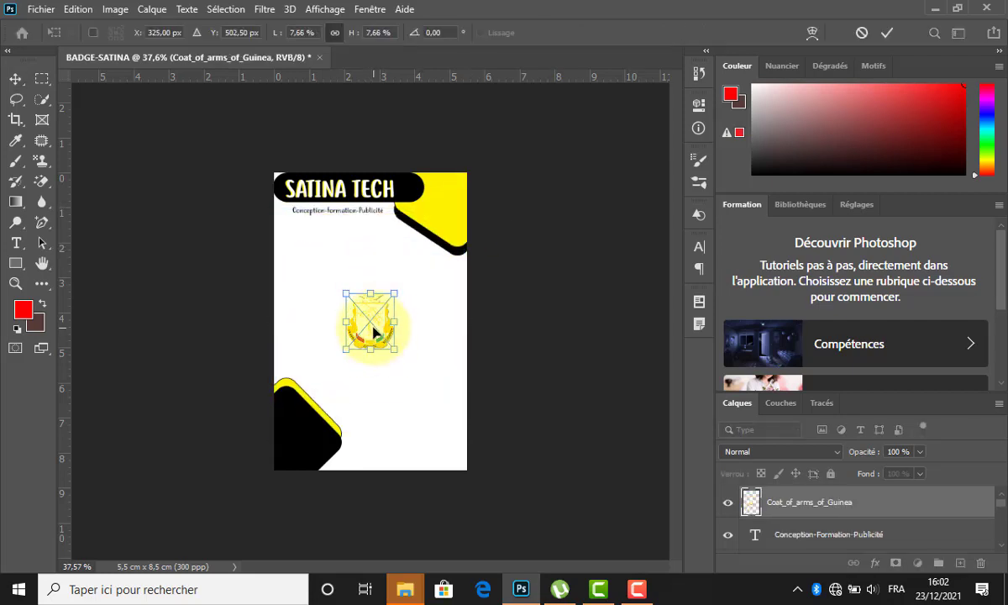
{"action": "left_click_drag", "start_coordinate": [373, 338], "coordinate": [307, 261]}
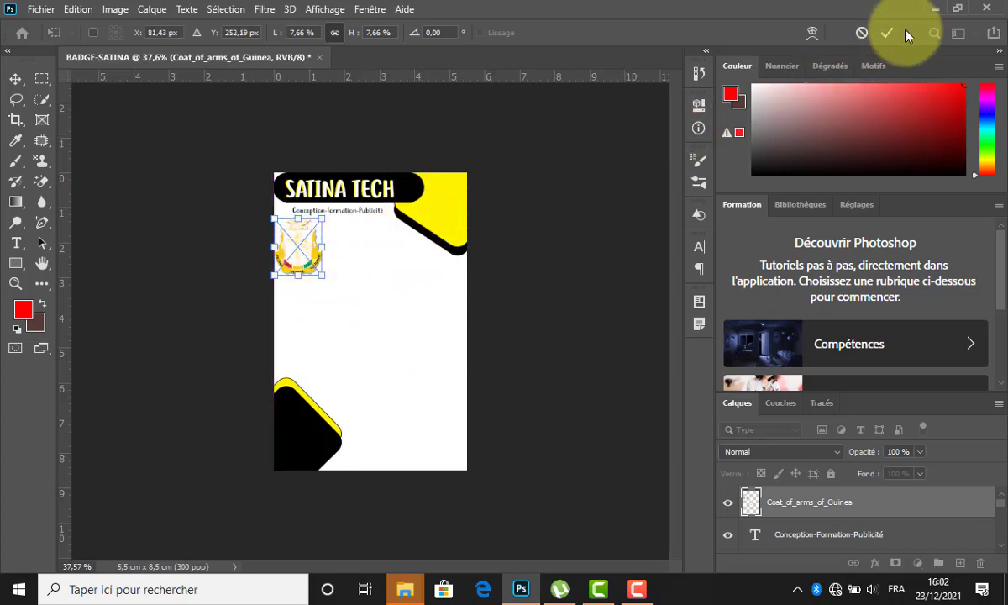
{"action": "key", "text": "Return"}
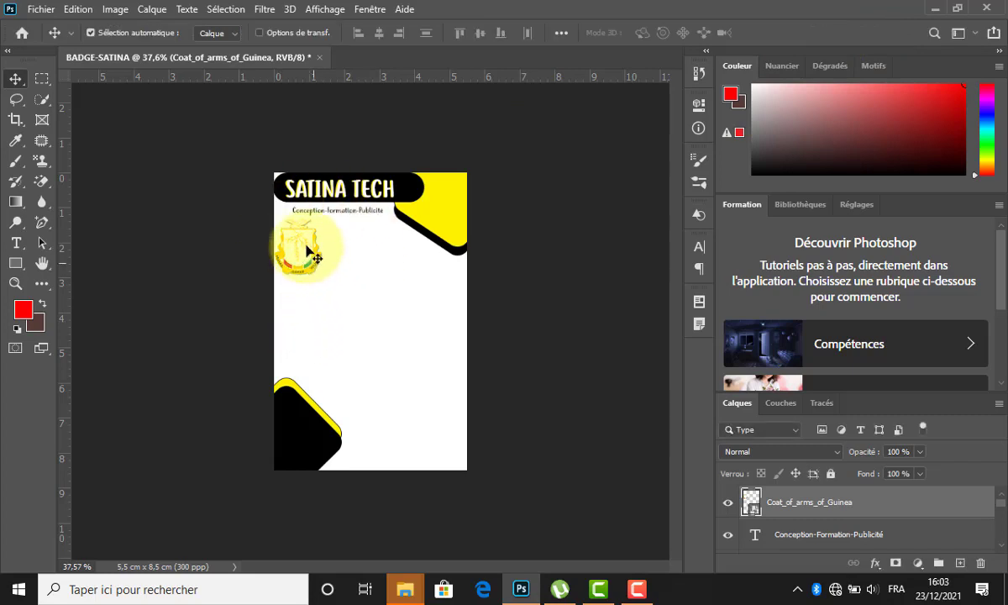
{"action": "left_click_drag", "start_coordinate": [307, 249], "coordinate": [377, 334]}
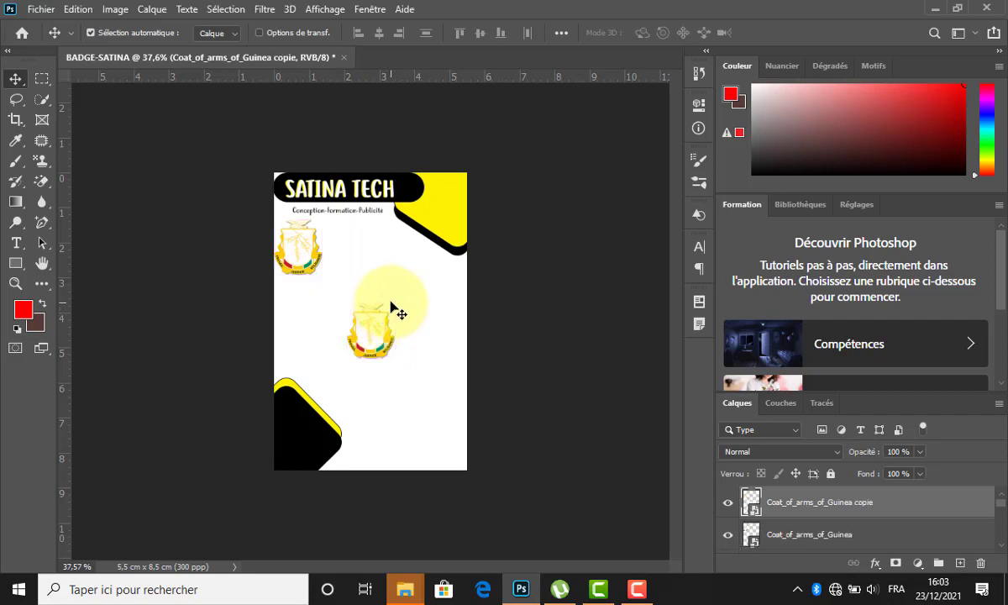
Enlarge the coat-of-arms copy across the centre of the badge.
{"action": "key", "text": "ctrl+t"}
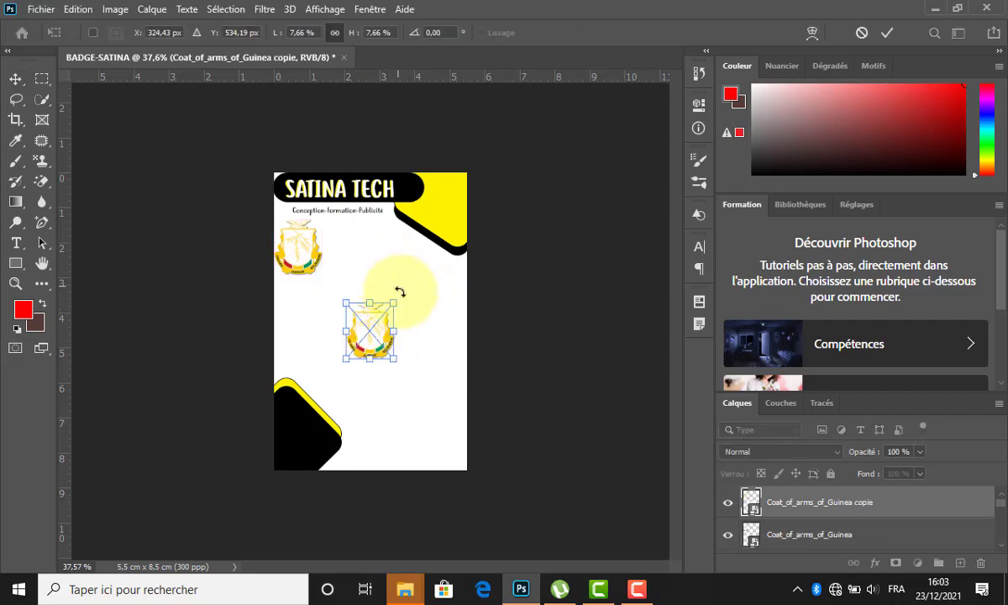
{"action": "left_click_drag", "start_coordinate": [395, 299], "coordinate": [458, 250]}
{"action": "left_click", "coordinate": [886, 32]}
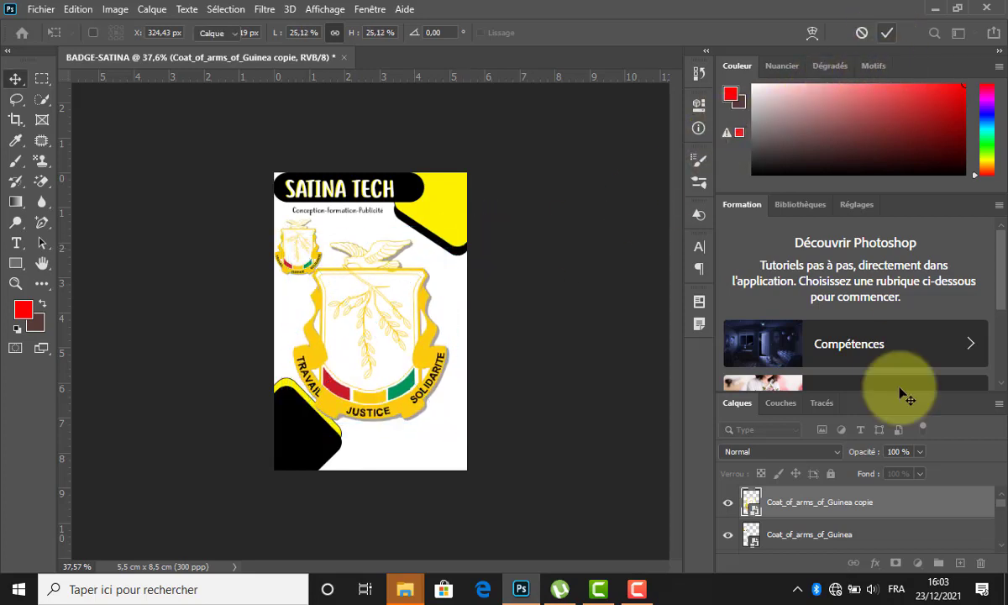
Move the copy just above the background layer and set its opacity to 21%.
{"action": "left_click_drag", "start_coordinate": [893, 502], "coordinate": [856, 520]}
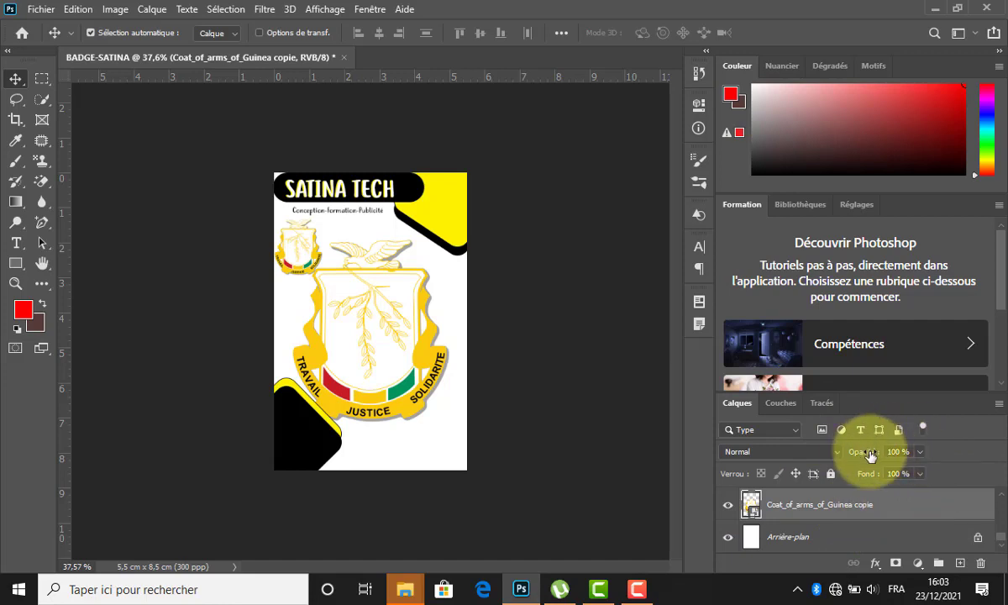
{"action": "left_click_drag", "start_coordinate": [866, 450], "coordinate": [803, 466]}
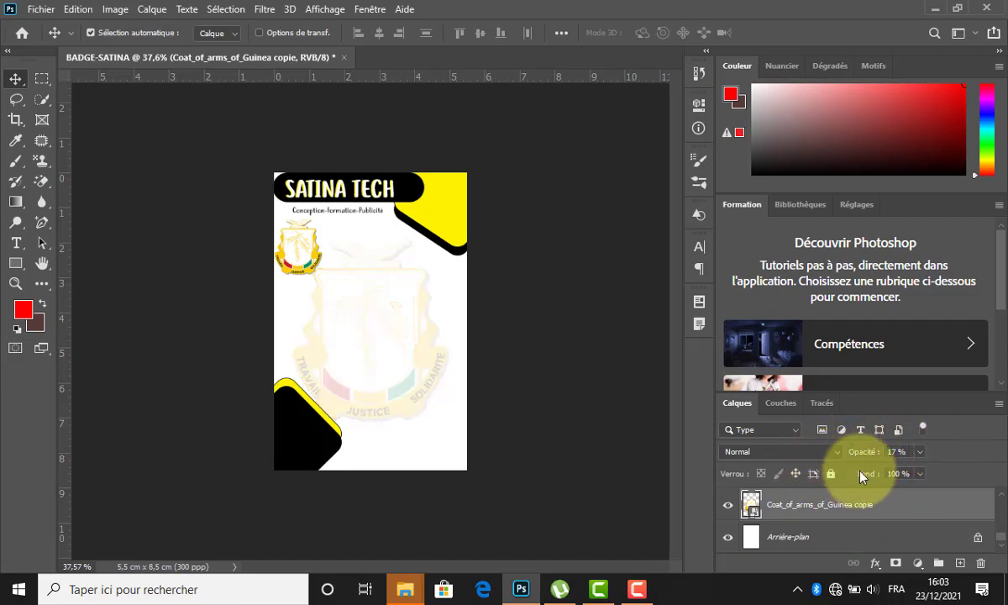
{"action": "left_click_drag", "start_coordinate": [866, 458], "coordinate": [865, 456]}
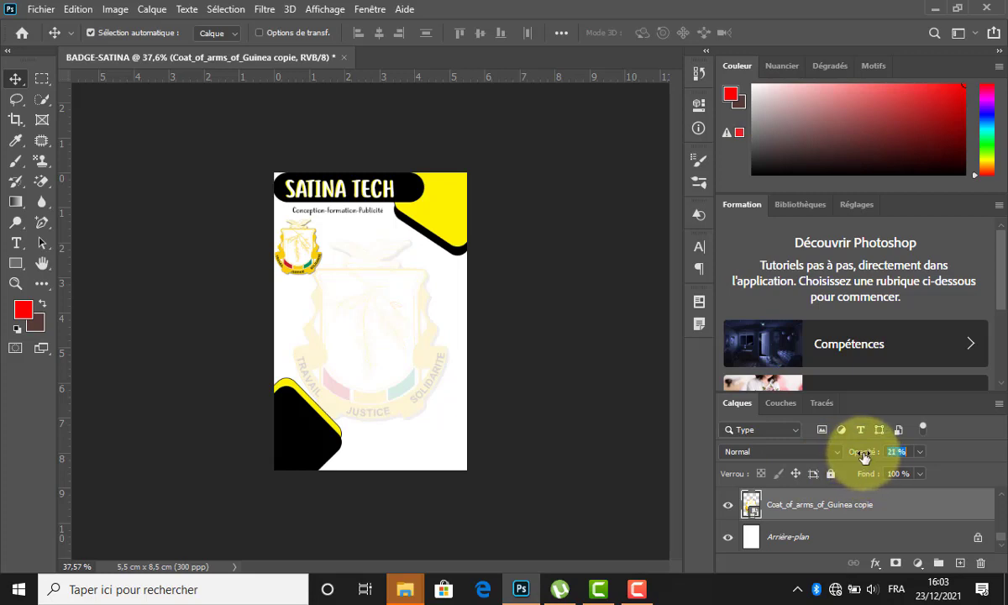
{"action": "left_click", "coordinate": [531, 348]}
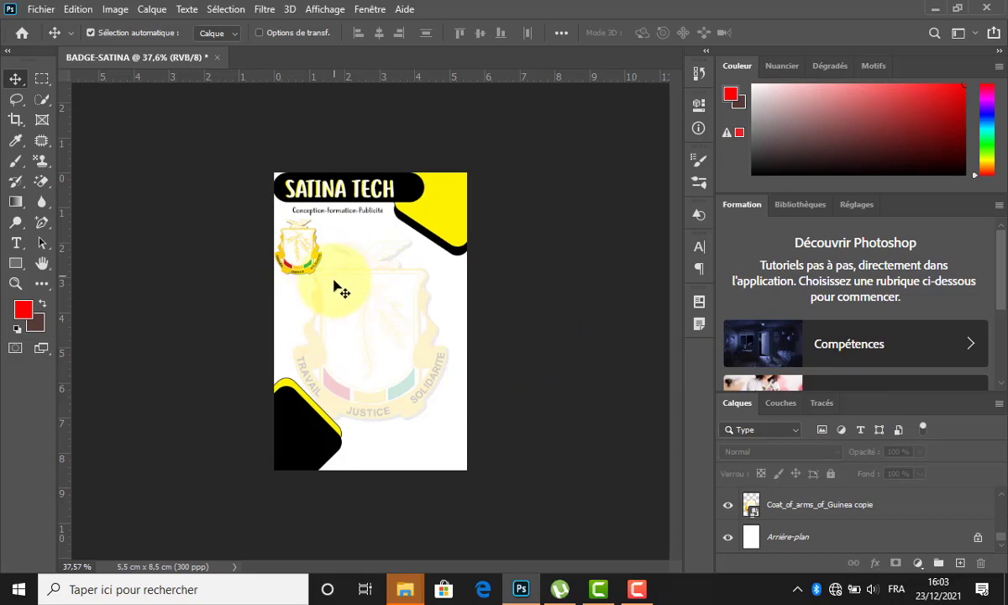
Draw a rectangle in the badge centre with 40 px rounded corners.
{"action": "left_click", "coordinate": [16, 263]}
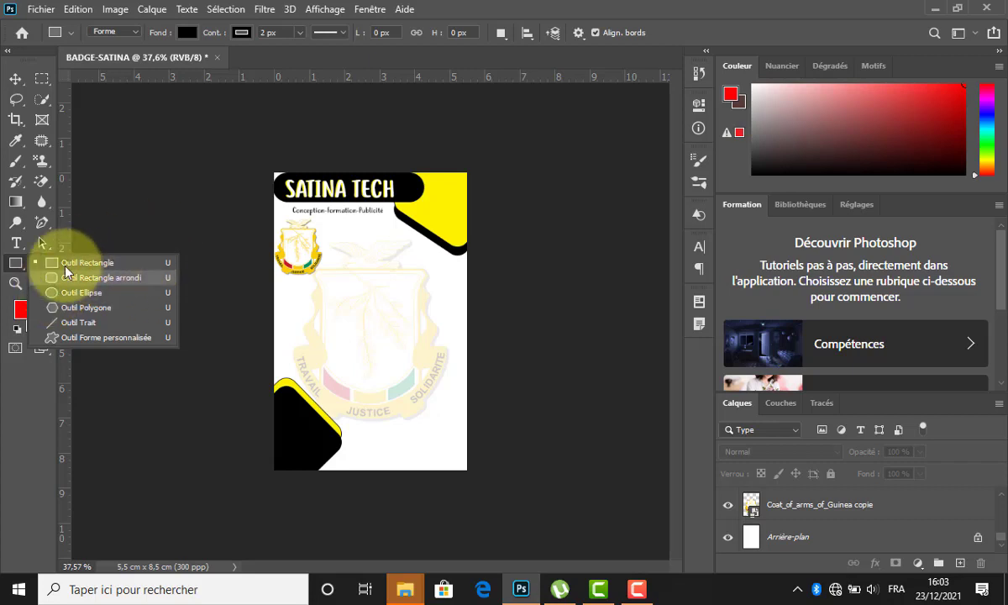
{"action": "left_click", "coordinate": [63, 264]}
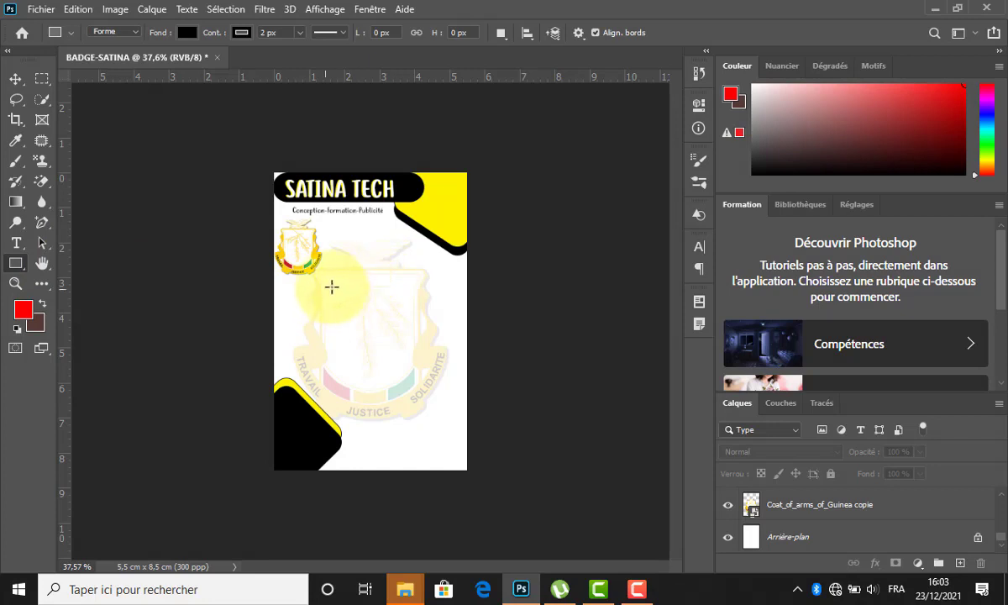
{"action": "left_click_drag", "start_coordinate": [340, 277], "coordinate": [416, 341]}
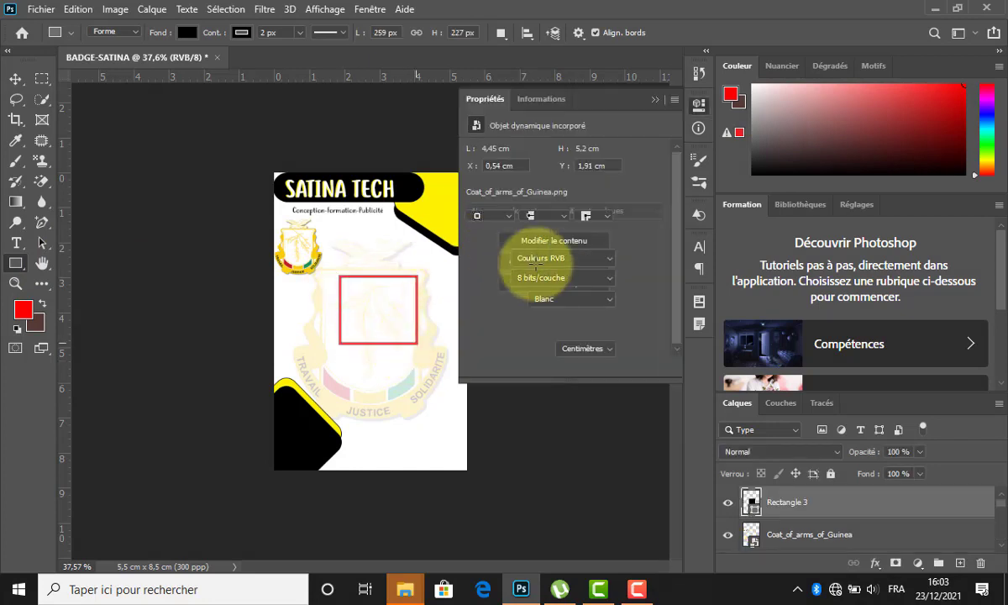
{"action": "left_click_drag", "start_coordinate": [474, 263], "coordinate": [507, 263]}
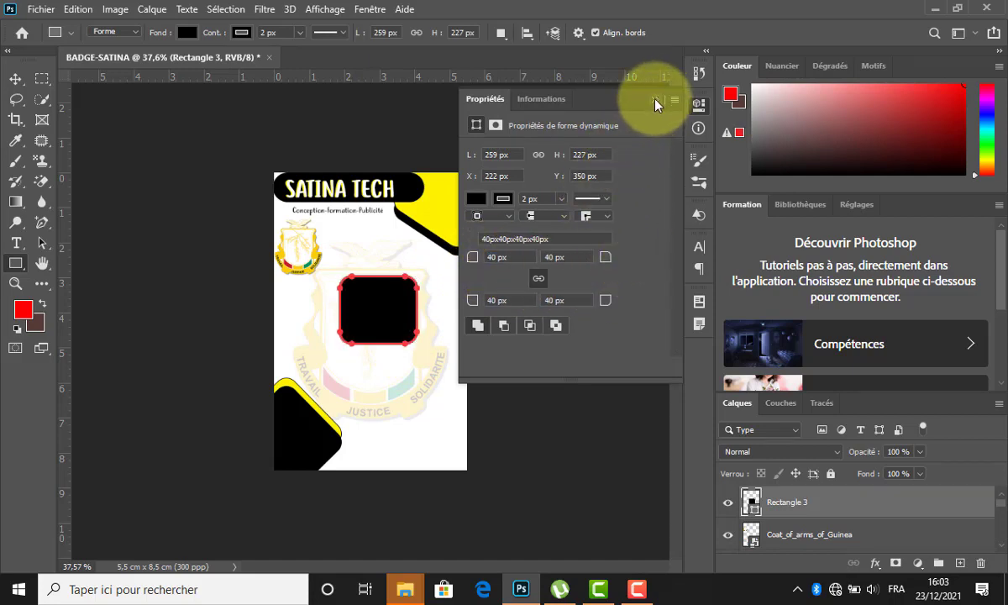
Give the rounded frame a white fill and a 7 px yellow outline.
{"action": "left_click", "coordinate": [477, 198]}
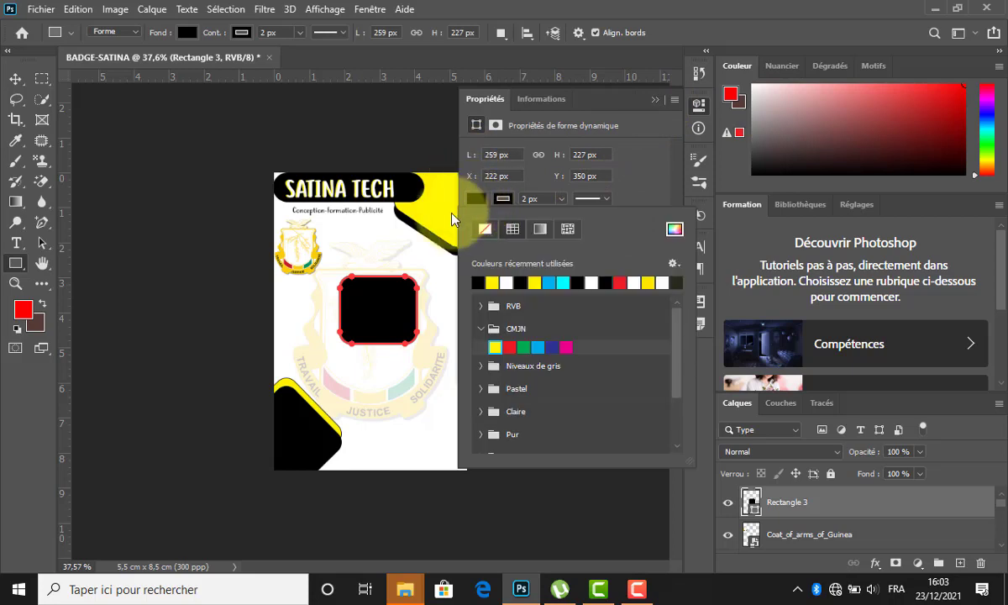
{"action": "left_click", "coordinate": [507, 282]}
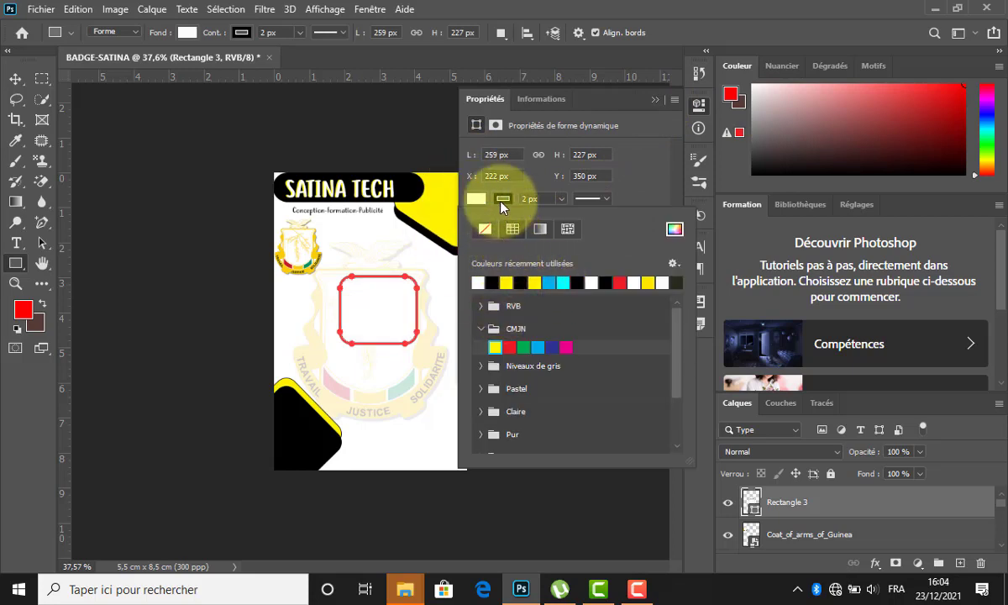
{"action": "left_click", "coordinate": [503, 199]}
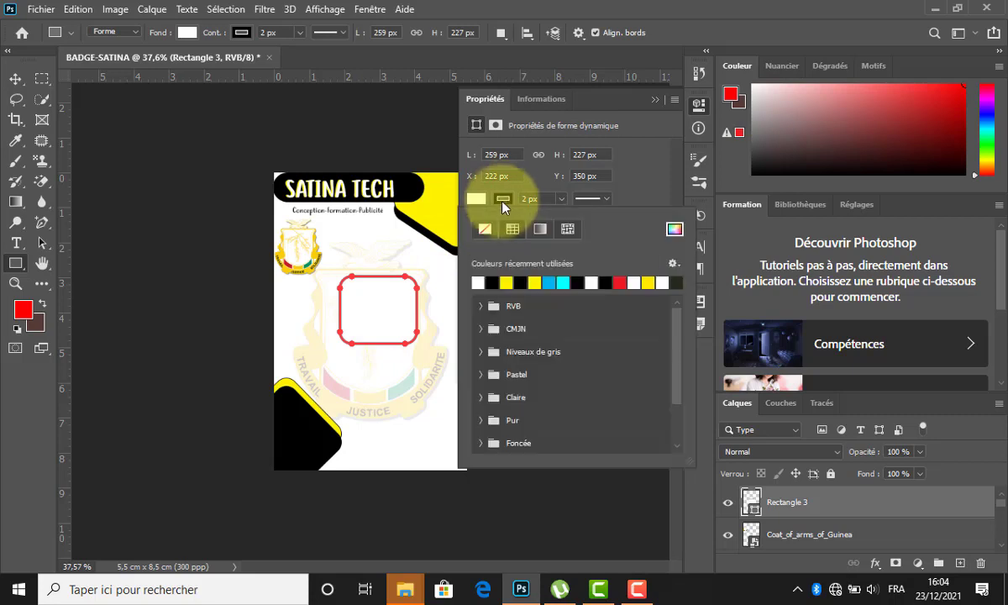
{"action": "left_click", "coordinate": [506, 283]}
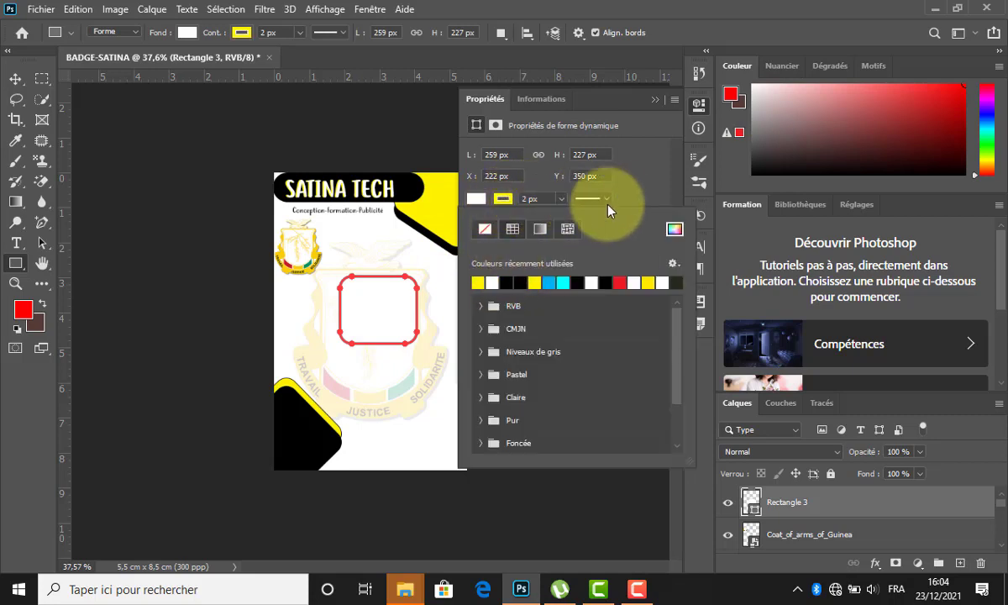
{"action": "left_click", "coordinate": [212, 34]}
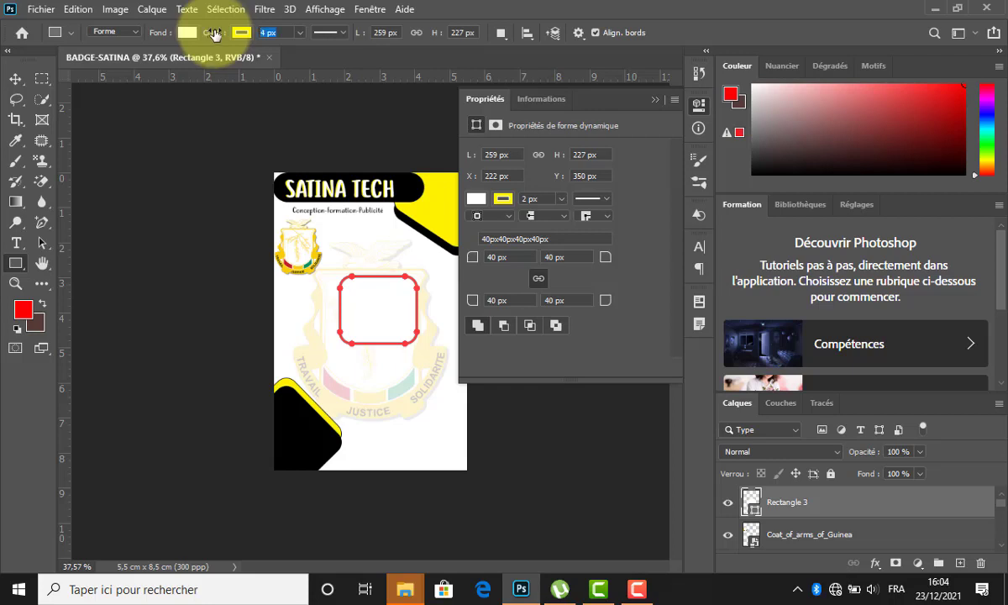
{"action": "type", "text": "7"}
{"action": "key", "text": "Return"}
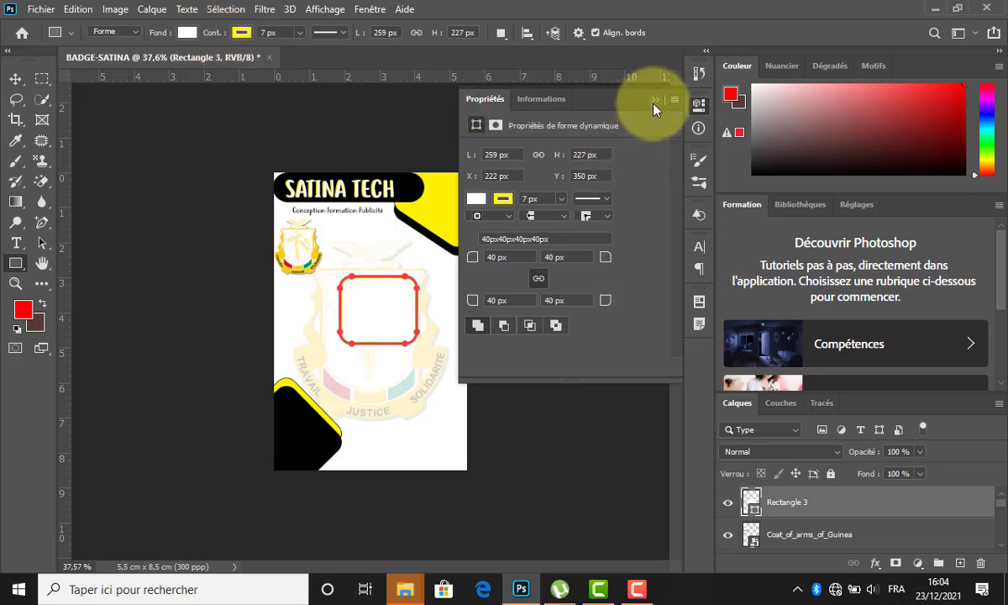
{"action": "left_click", "coordinate": [656, 100]}
{"action": "left_click", "coordinate": [16, 79]}
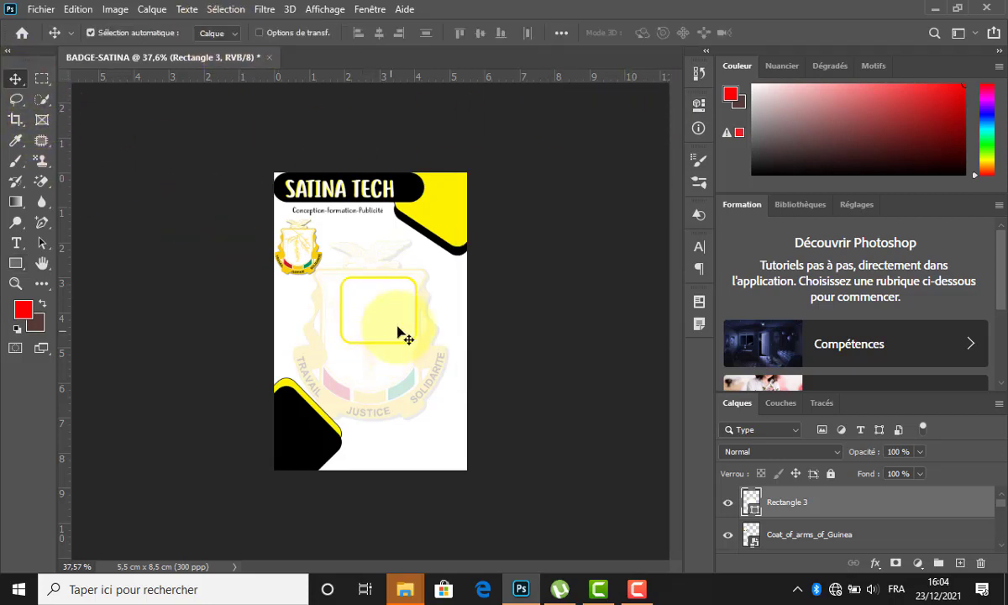
{"action": "key", "text": "ctrl+t"}
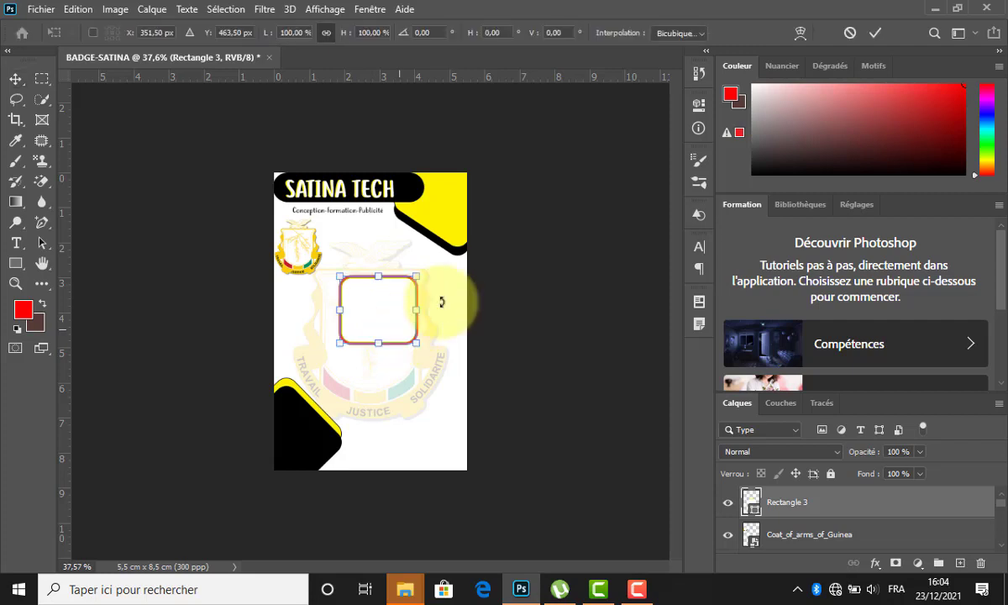
Rotate Rectangle 3 to a tilted angle and change its outline to black at 11 px.
{"action": "left_click_drag", "start_coordinate": [444, 299], "coordinate": [374, 313]}
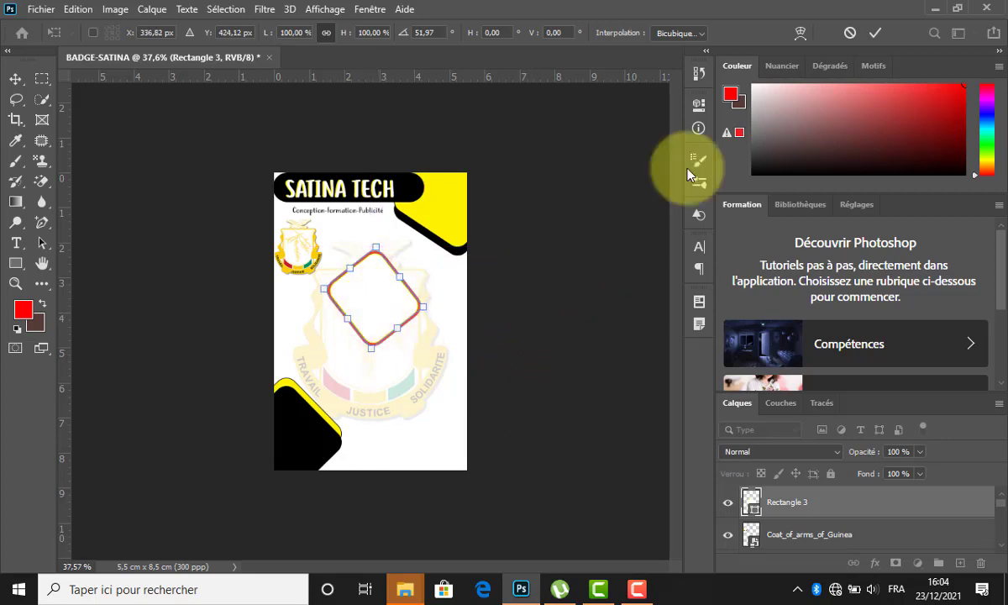
{"action": "left_click", "coordinate": [875, 33]}
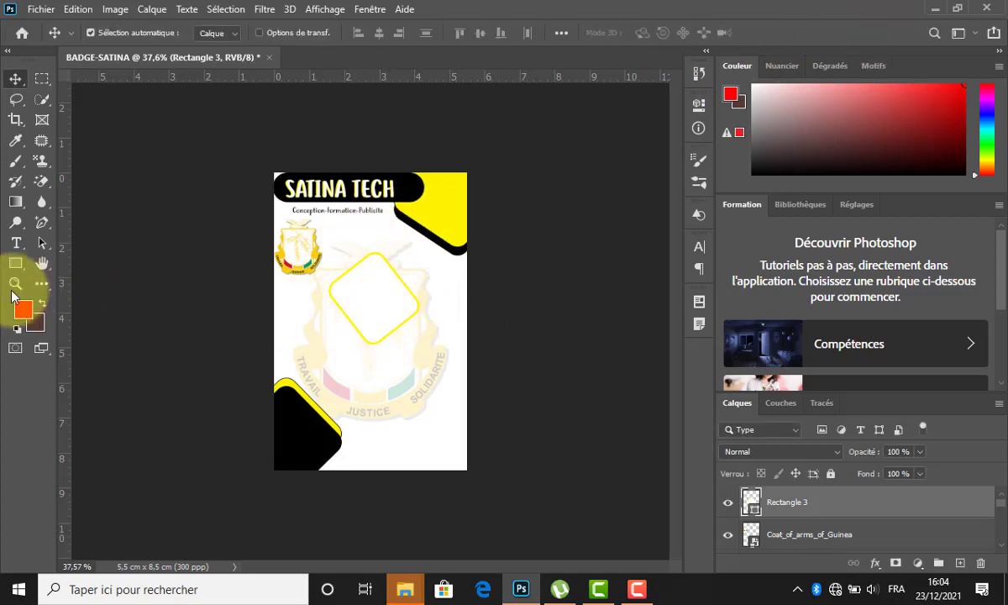
{"action": "left_click", "coordinate": [15, 263]}
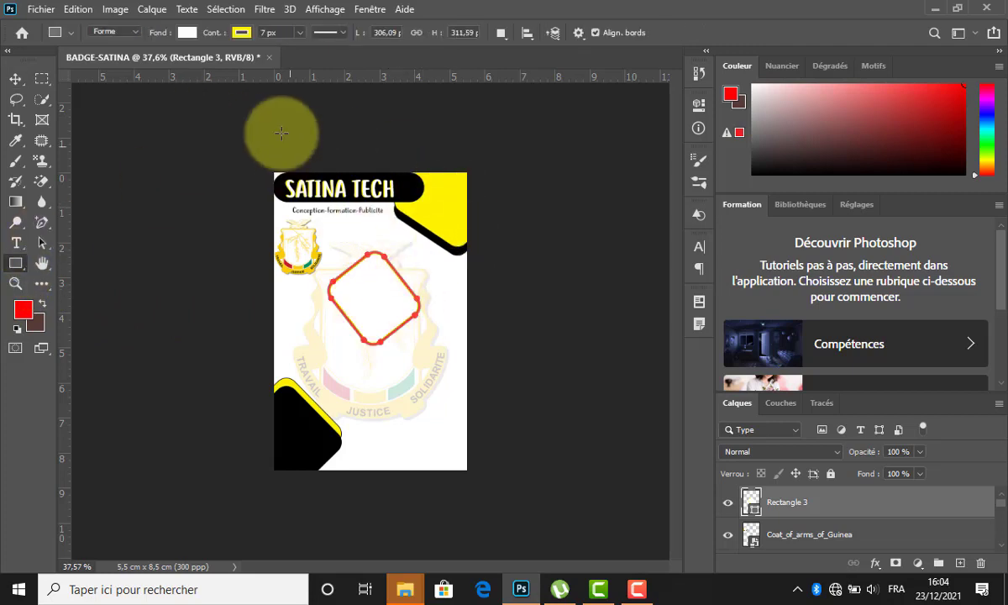
{"action": "left_click", "coordinate": [241, 31]}
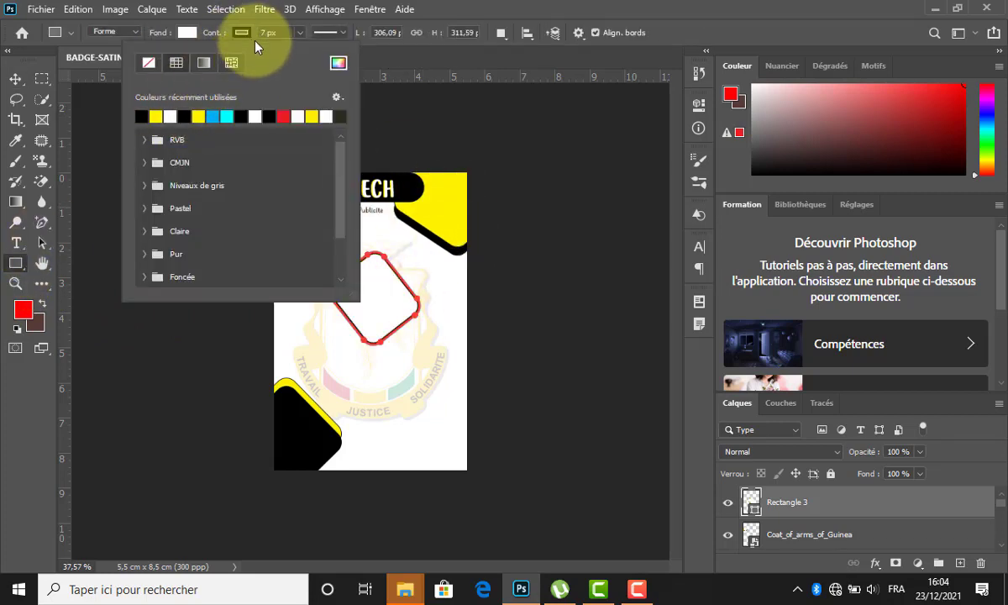
{"action": "left_click", "coordinate": [243, 34]}
{"action": "left_click_drag", "start_coordinate": [214, 36], "coordinate": [210, 36]}
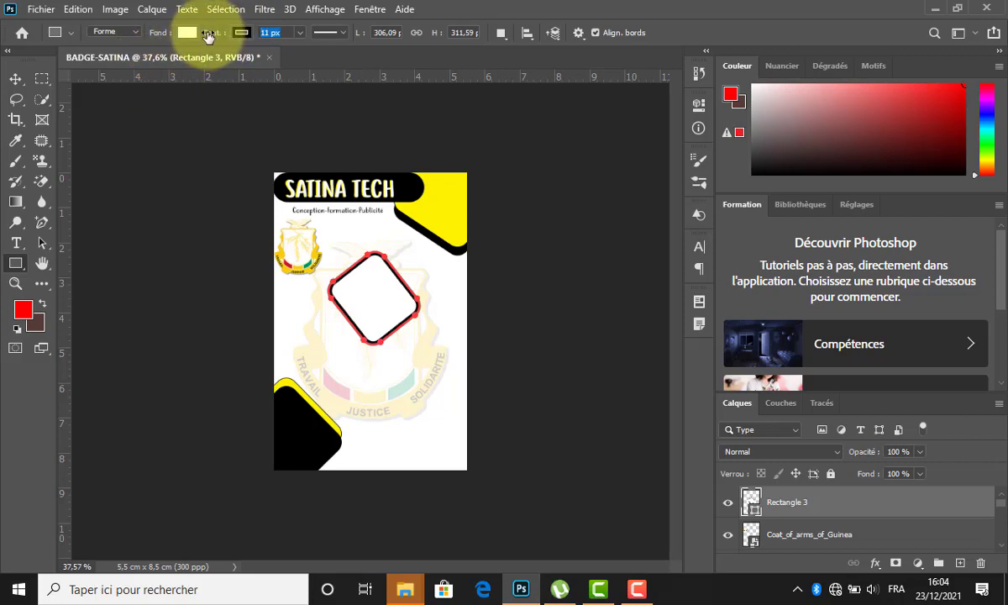
{"action": "left_click", "coordinate": [15, 79]}
{"action": "left_click", "coordinate": [371, 316]}
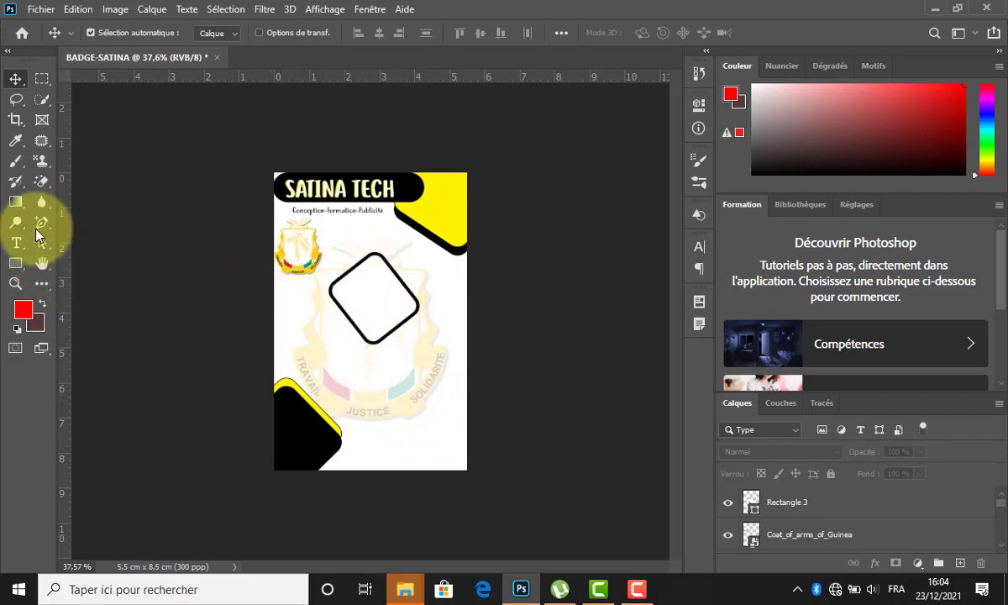
Type the holder's name below the frame and set it in Ananda at 13 pt.
{"action": "left_click", "coordinate": [16, 243]}
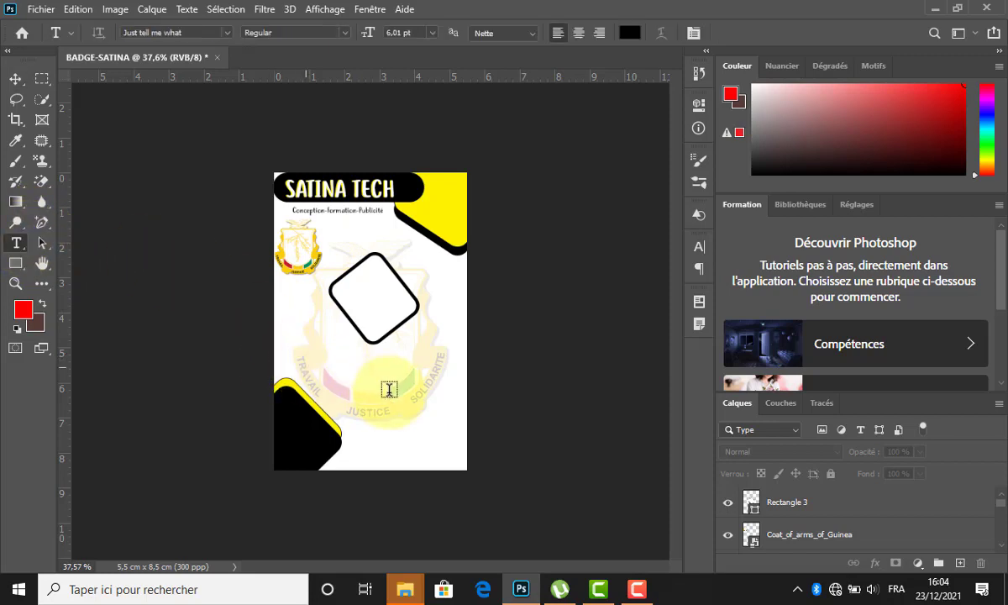
{"action": "left_click", "coordinate": [364, 368]}
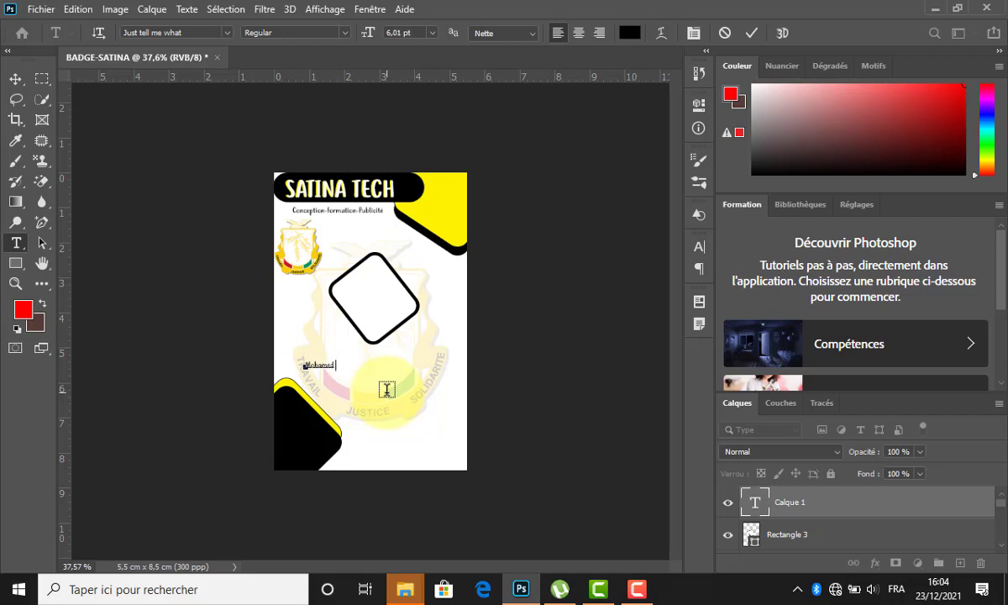
{"action": "type", "text": "KO"}
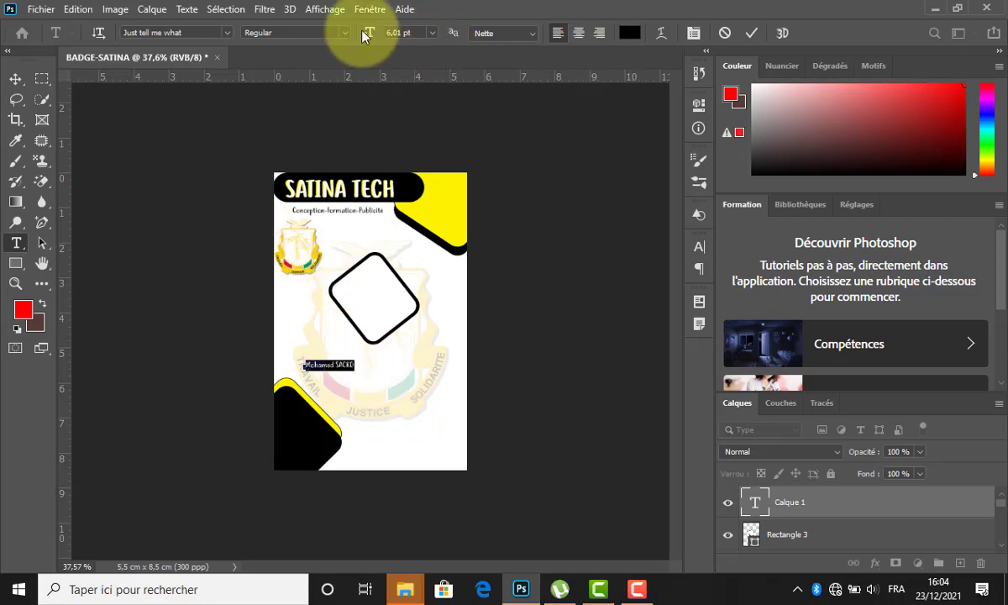
{"action": "key", "text": "ctrl+a"}
{"action": "left_click_drag", "start_coordinate": [387, 30], "coordinate": [375, 30]}
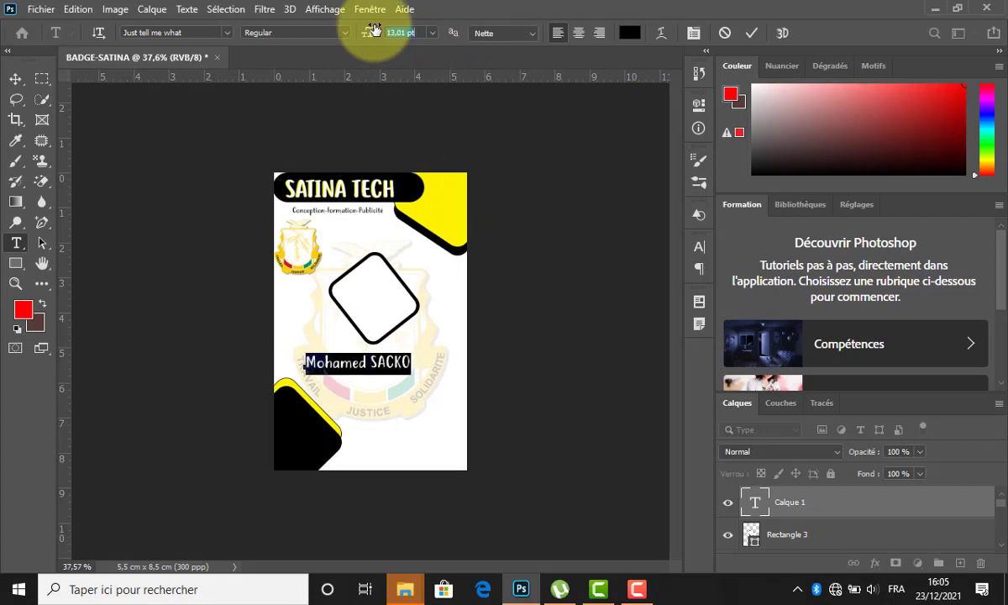
{"action": "left_click", "coordinate": [189, 33]}
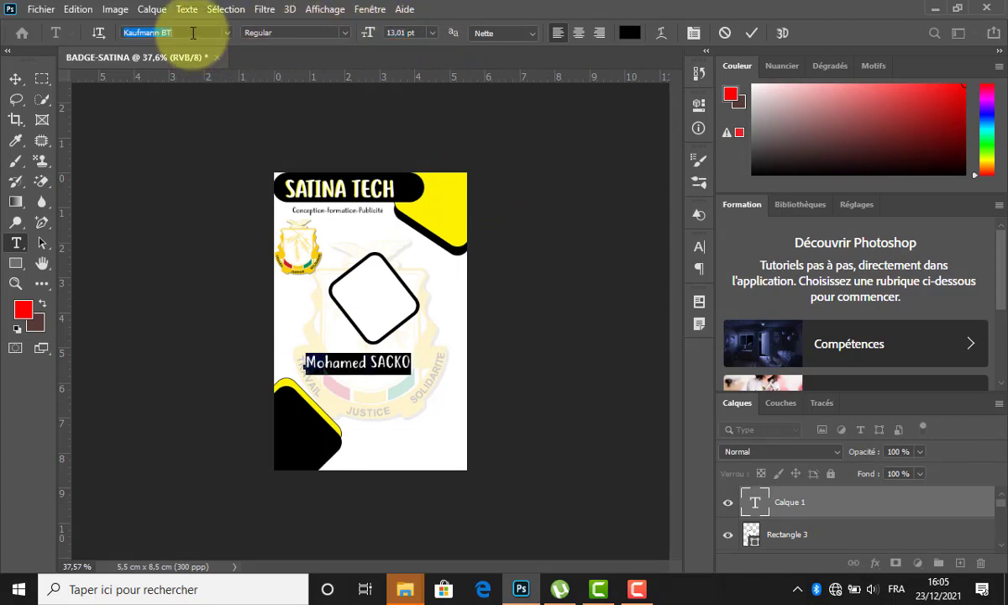
{"action": "key", "text": "Down"}
{"action": "key", "text": "Up"}
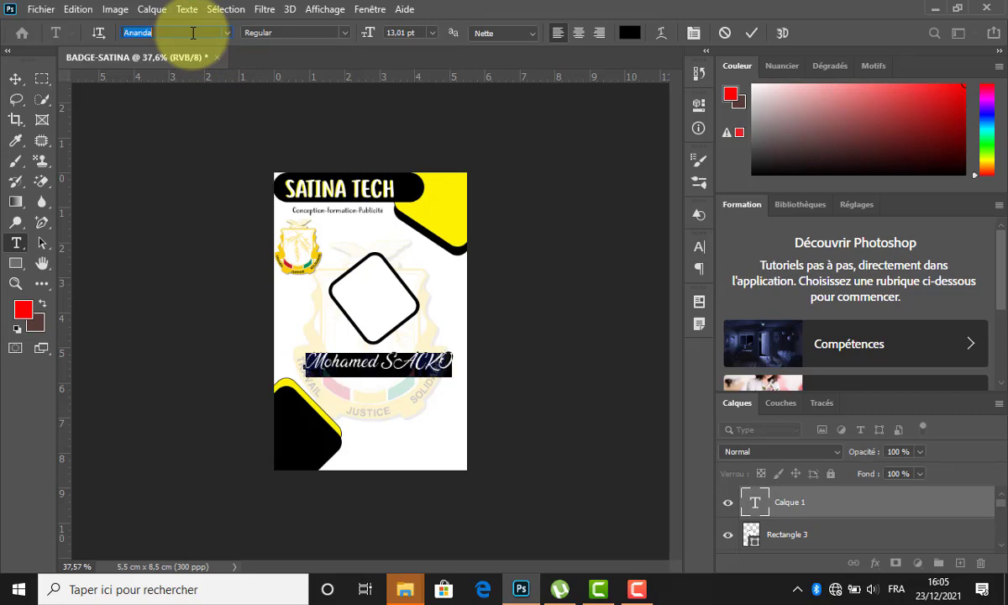
{"action": "left_click", "coordinate": [751, 33]}
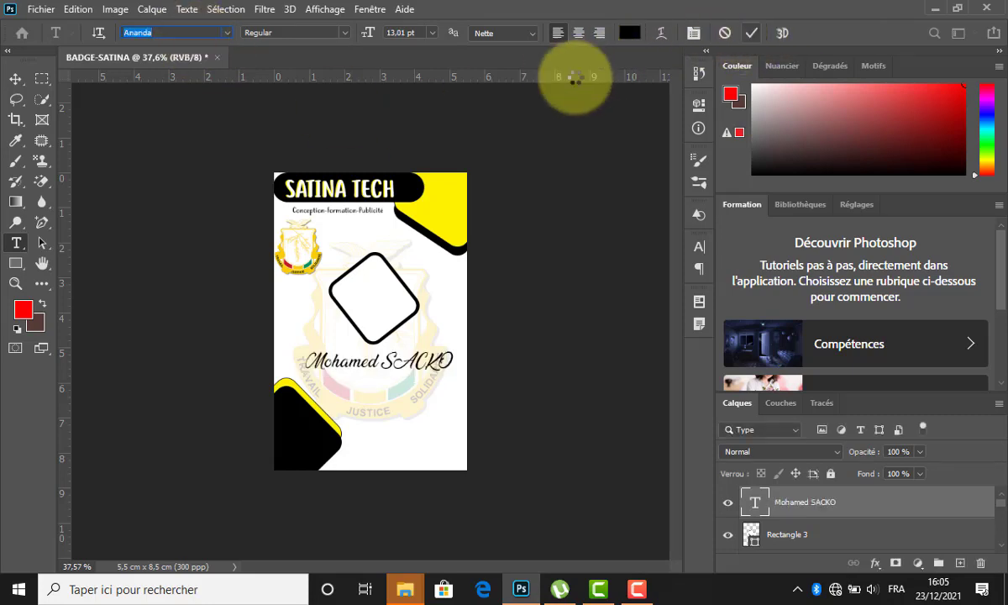
{"action": "left_click", "coordinate": [15, 79]}
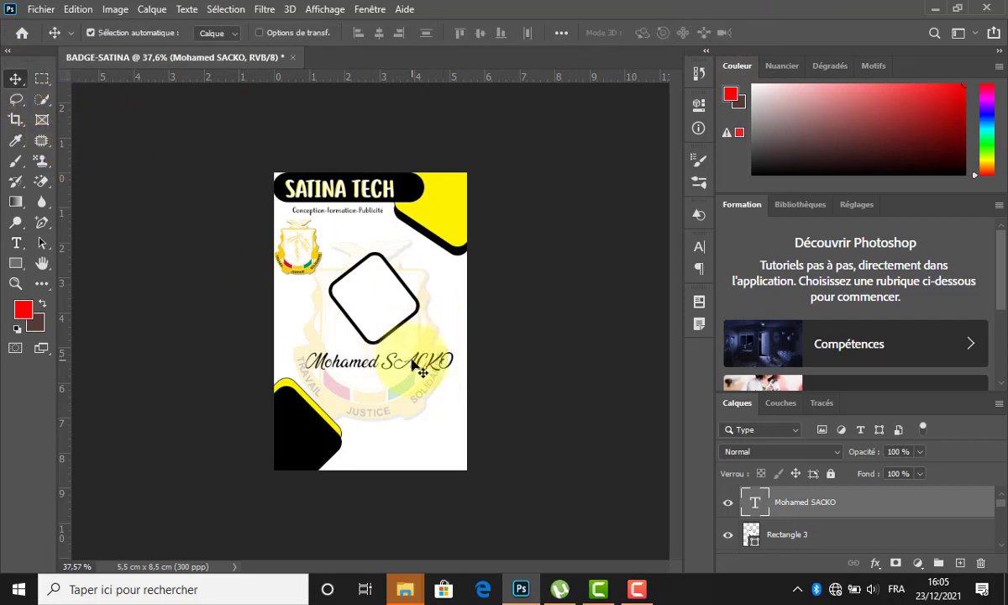
Duplicate the name line, retype it as Directeur Général at 10 pt, and copy it below.
{"action": "left_click_drag", "start_coordinate": [414, 363], "coordinate": [415, 386]}
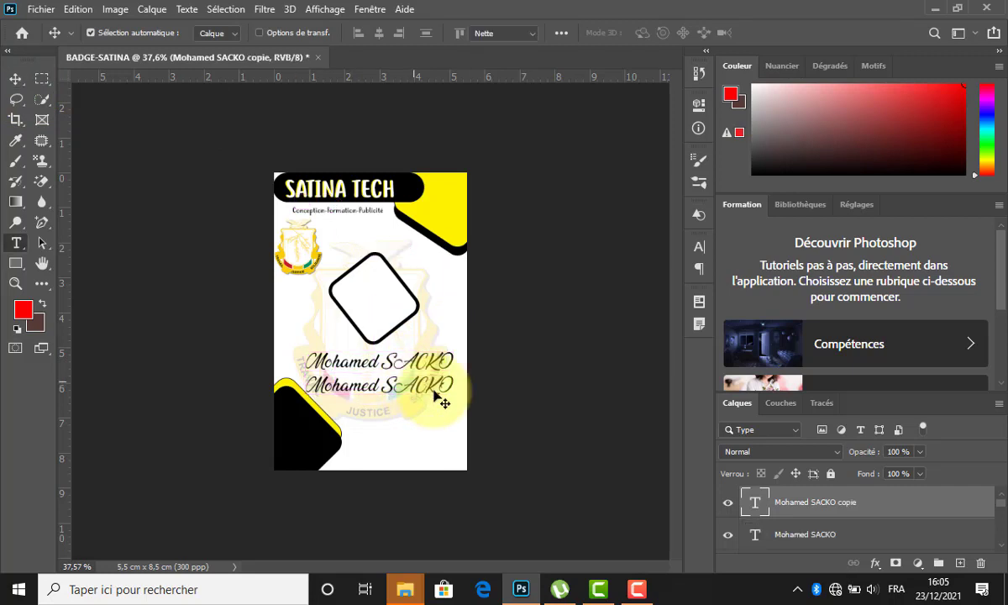
{"action": "double_click", "coordinate": [436, 397]}
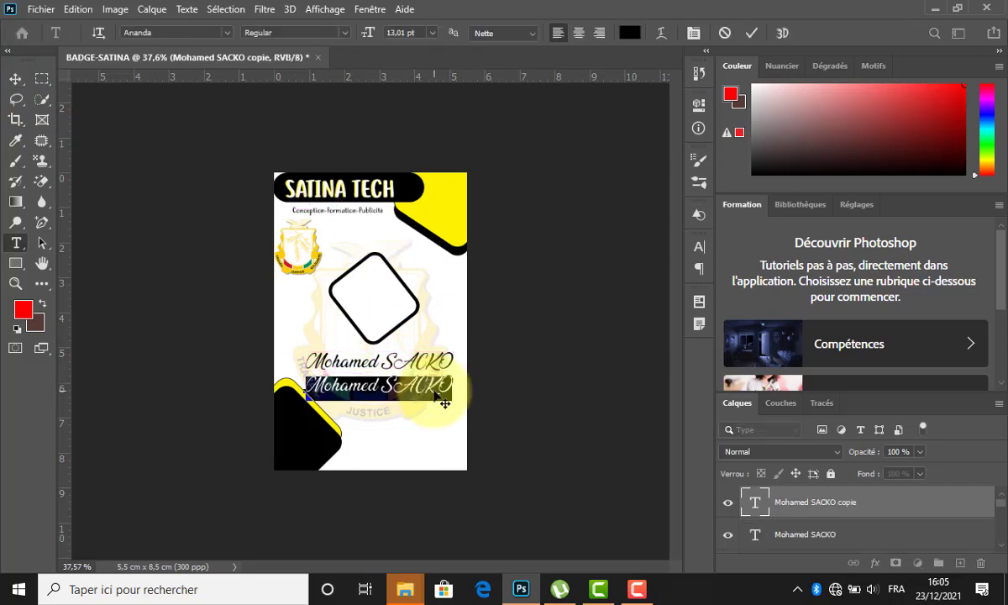
{"action": "type", "text": "d"}
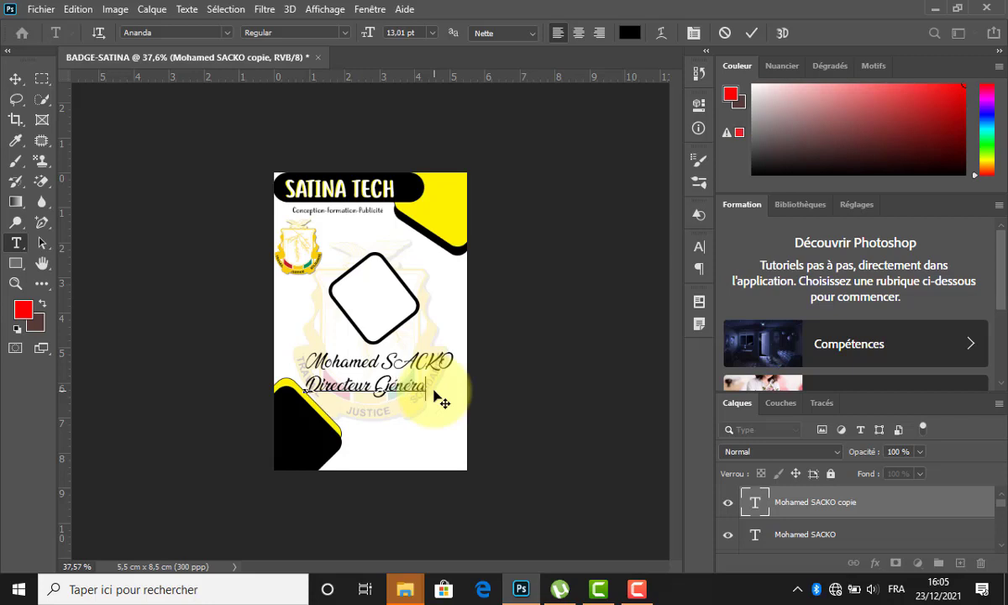
{"action": "key", "text": "ctrl+a"}
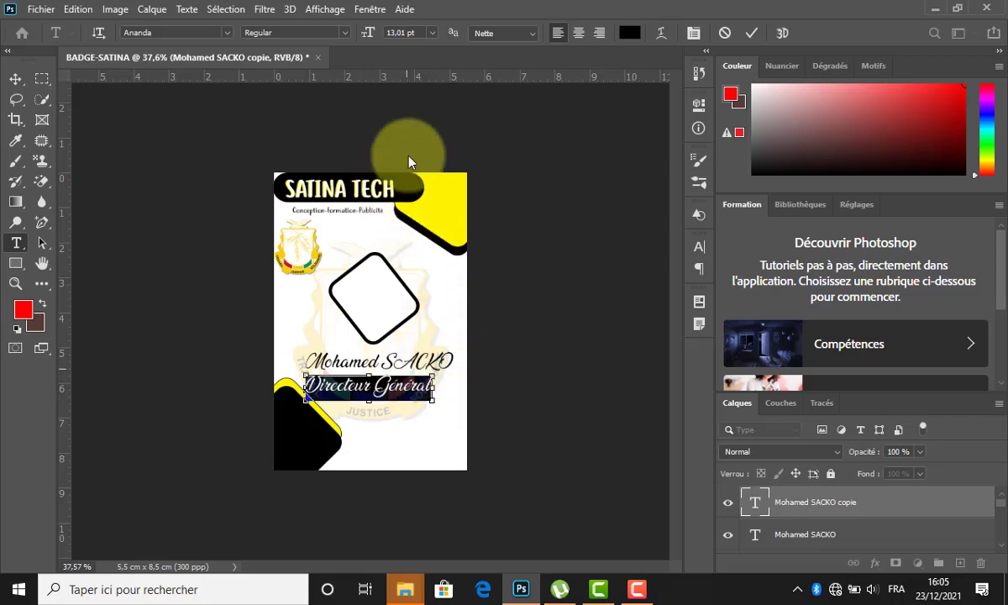
{"action": "left_click_drag", "start_coordinate": [373, 34], "coordinate": [368, 34]}
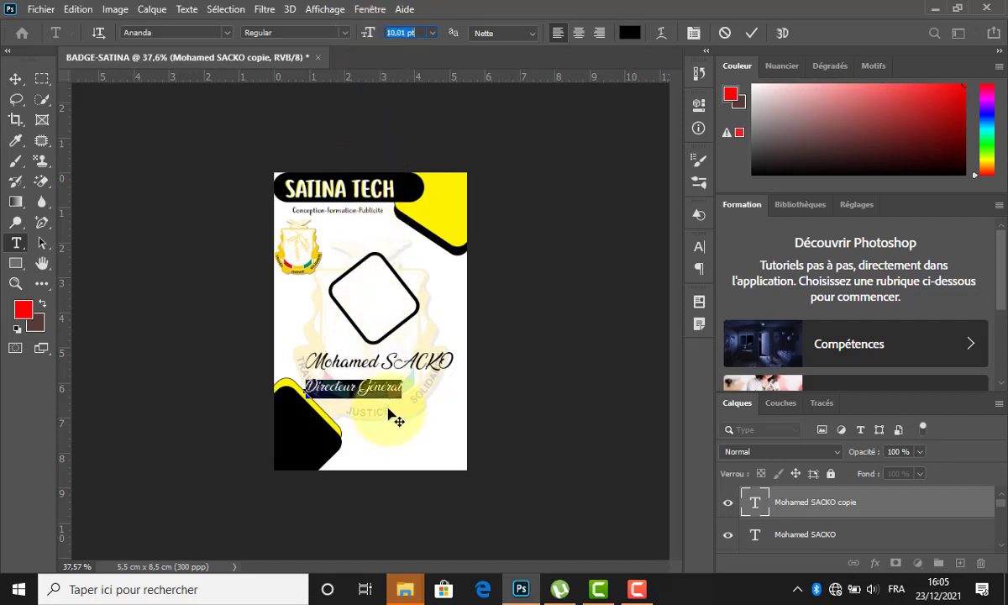
{"action": "left_click_drag", "start_coordinate": [410, 413], "coordinate": [418, 416]}
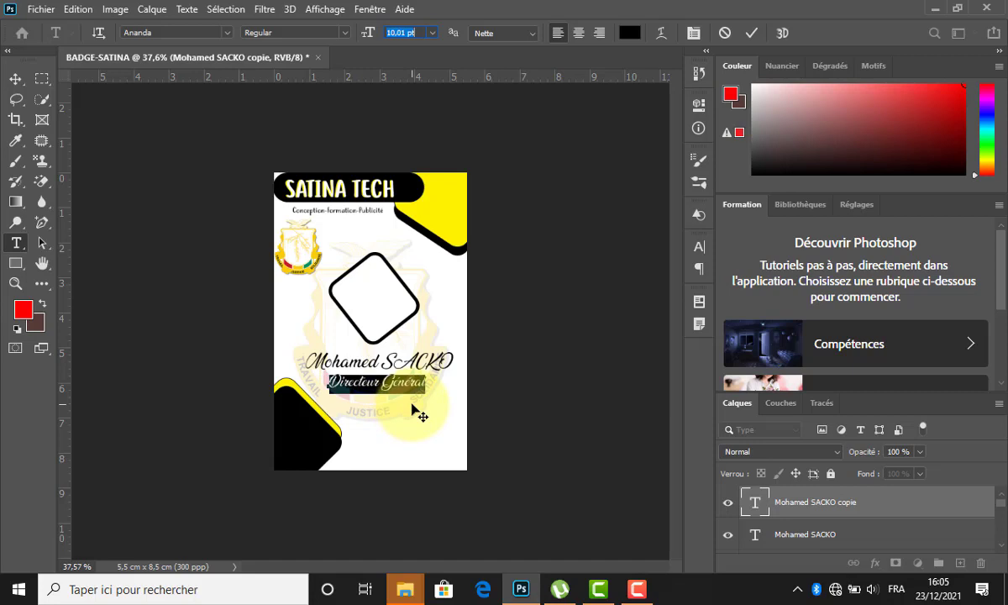
{"action": "left_click", "coordinate": [752, 33]}
{"action": "key", "text": "v"}
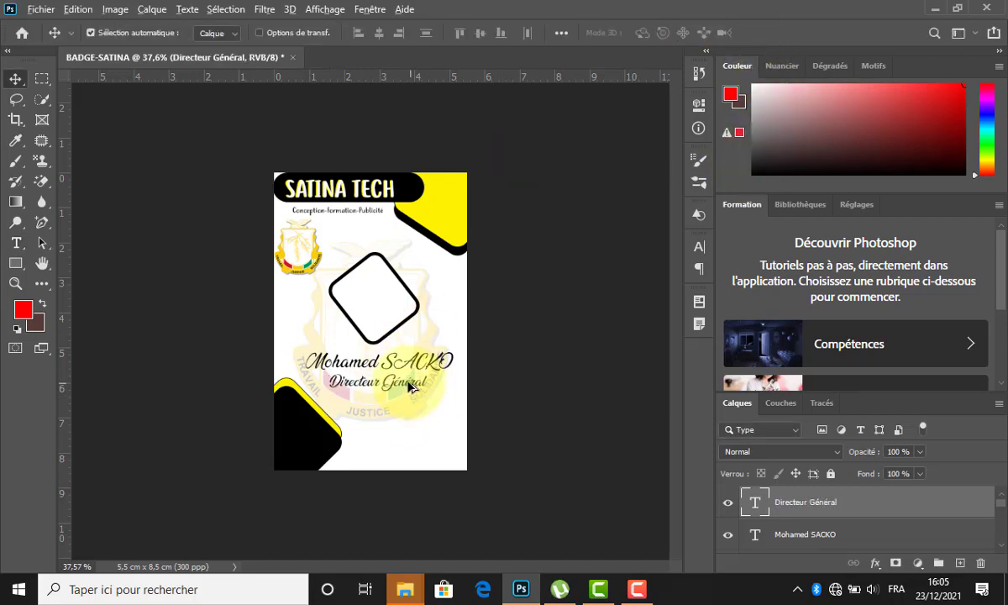
{"action": "left_click_drag", "start_coordinate": [411, 387], "coordinate": [411, 407]}
Retype the copied title line as Dep-Formation.
{"action": "key", "text": "t"}
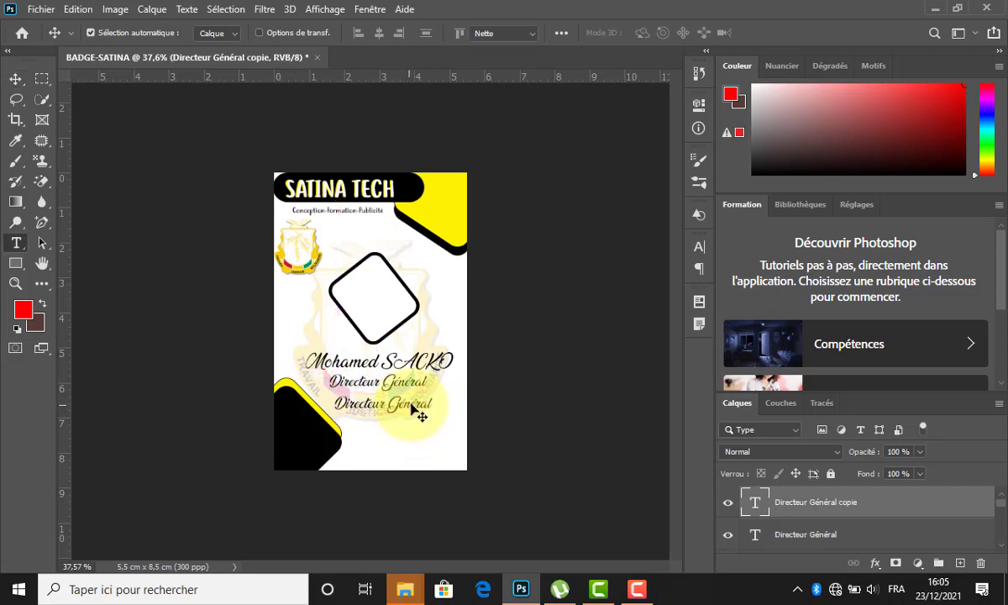
{"action": "triple_click", "coordinate": [412, 406]}
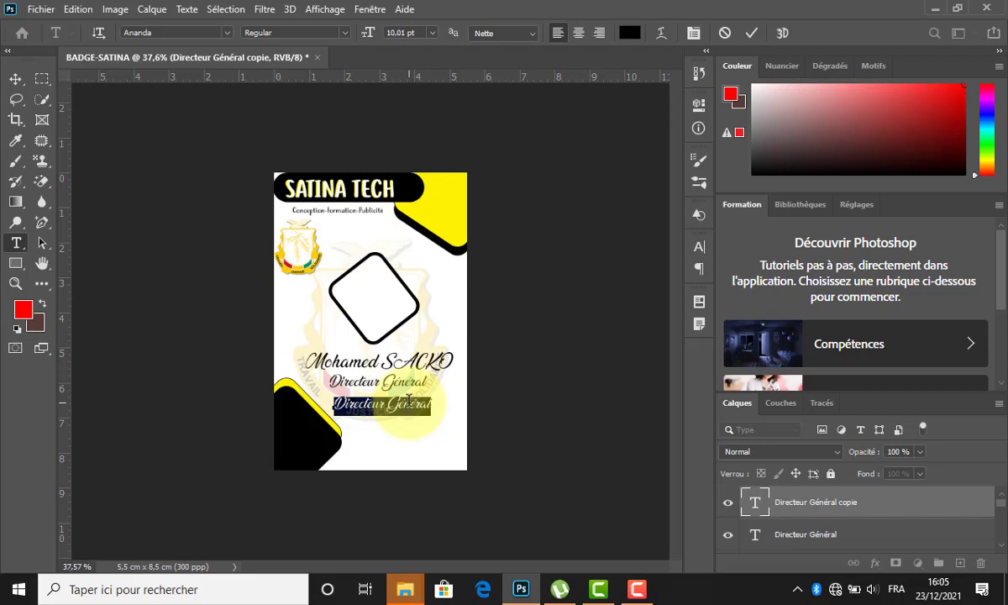
{"action": "type", "text": "Dep-Formation"}
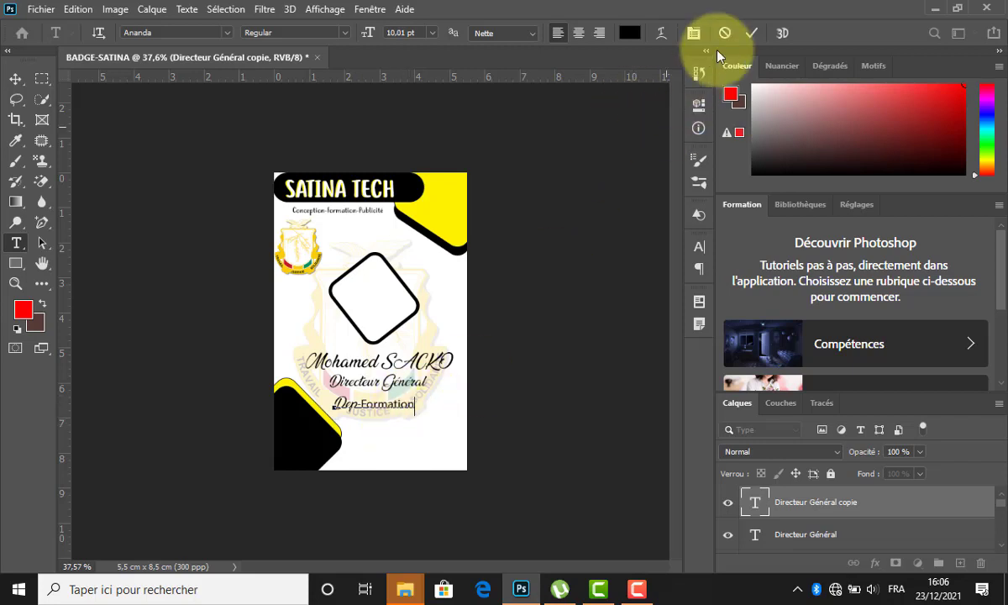
{"action": "left_click", "coordinate": [750, 33]}
{"action": "key", "text": "v"}
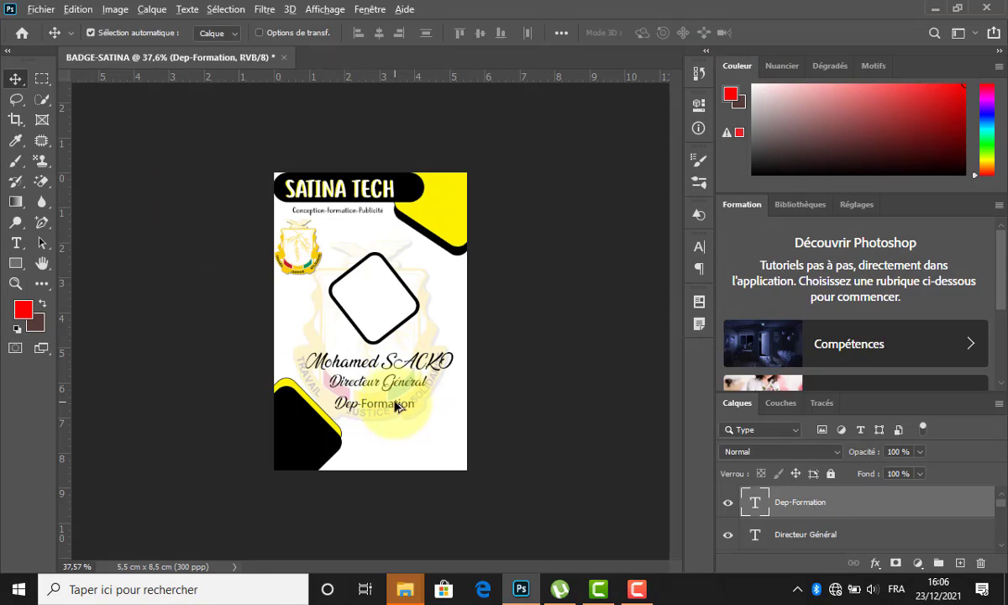
Copy the Dep-Formation line into the yellow top-right corner and retype it as N0 0001.
{"action": "left_click_drag", "start_coordinate": [396, 406], "coordinate": [457, 269]}
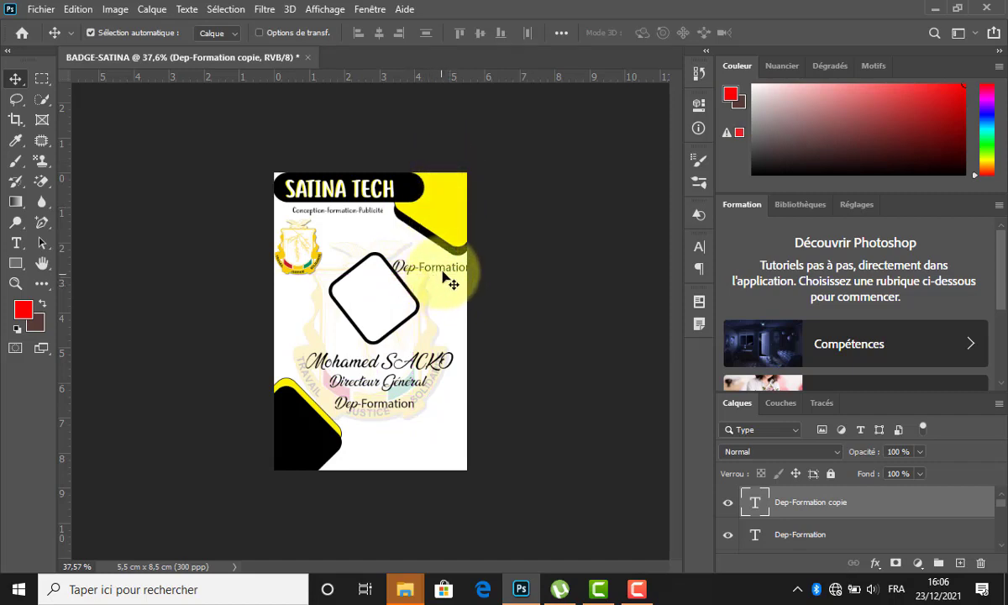
{"action": "left_click_drag", "start_coordinate": [442, 270], "coordinate": [451, 214]}
{"action": "key", "text": "t"}
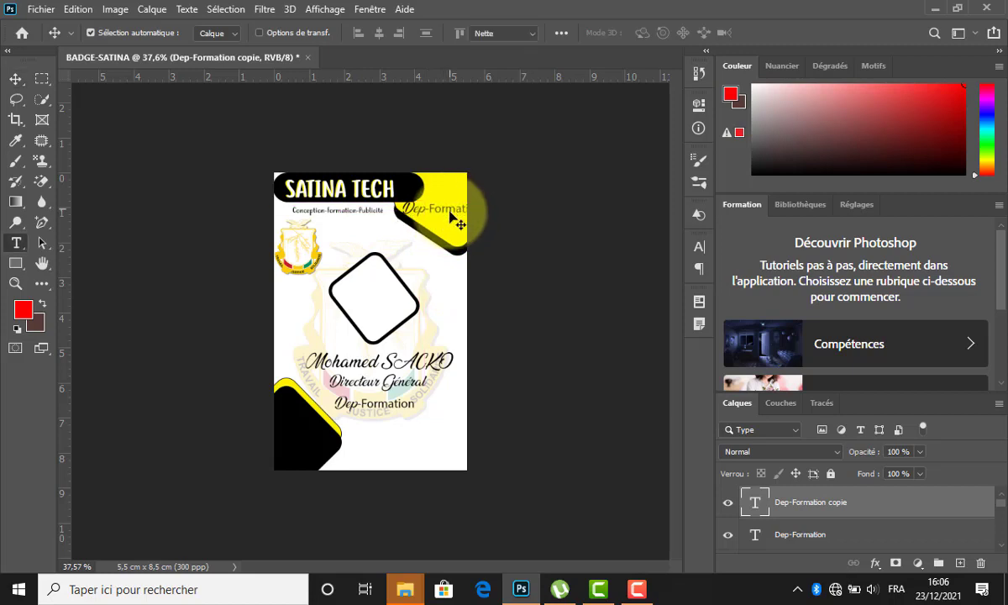
{"action": "double_click", "coordinate": [444, 206]}
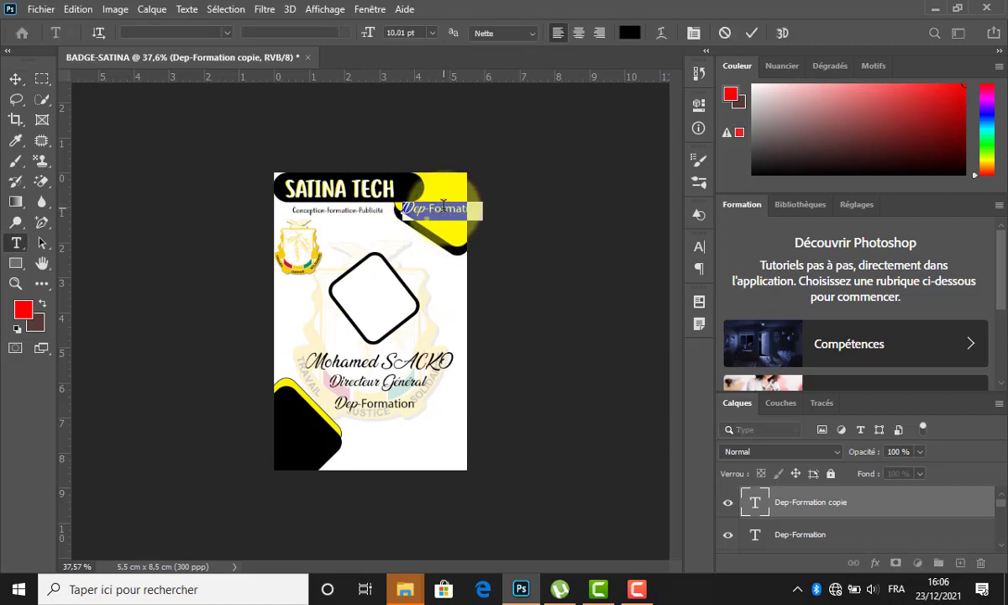
{"action": "type", "text": "Ma"}
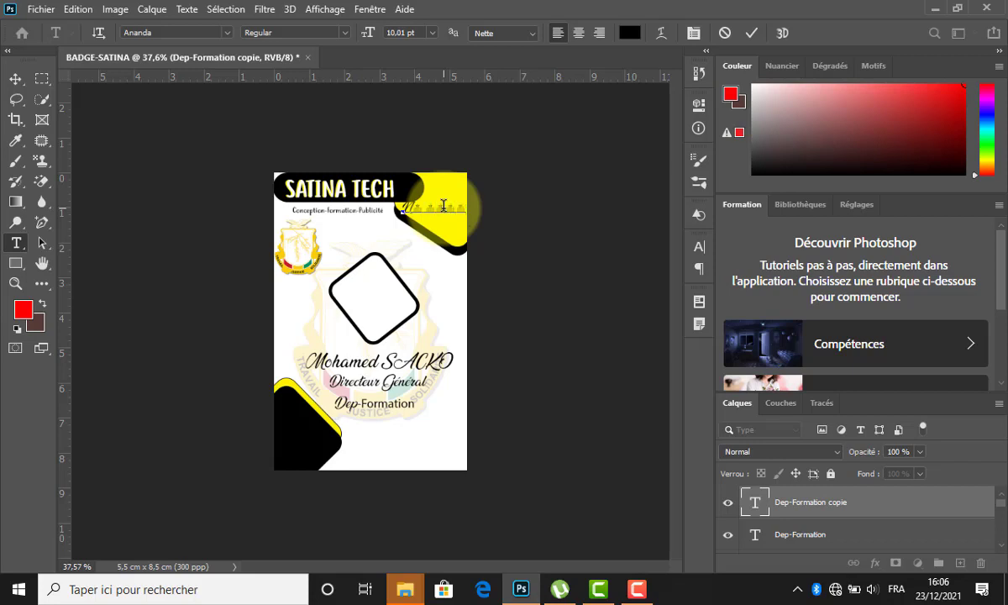
Set the badge number in Moon Flower at 16 pt and nudge it into place.
{"action": "left_click", "coordinate": [444, 205]}
{"action": "key", "text": "ctrl+a"}
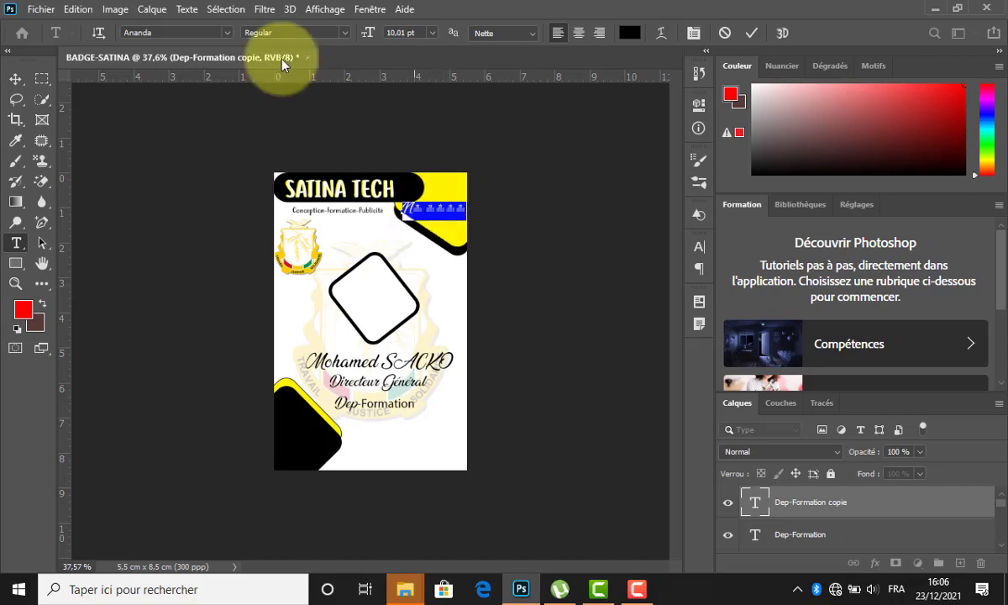
{"action": "left_click", "coordinate": [188, 32]}
{"action": "left_click", "coordinate": [186, 33]}
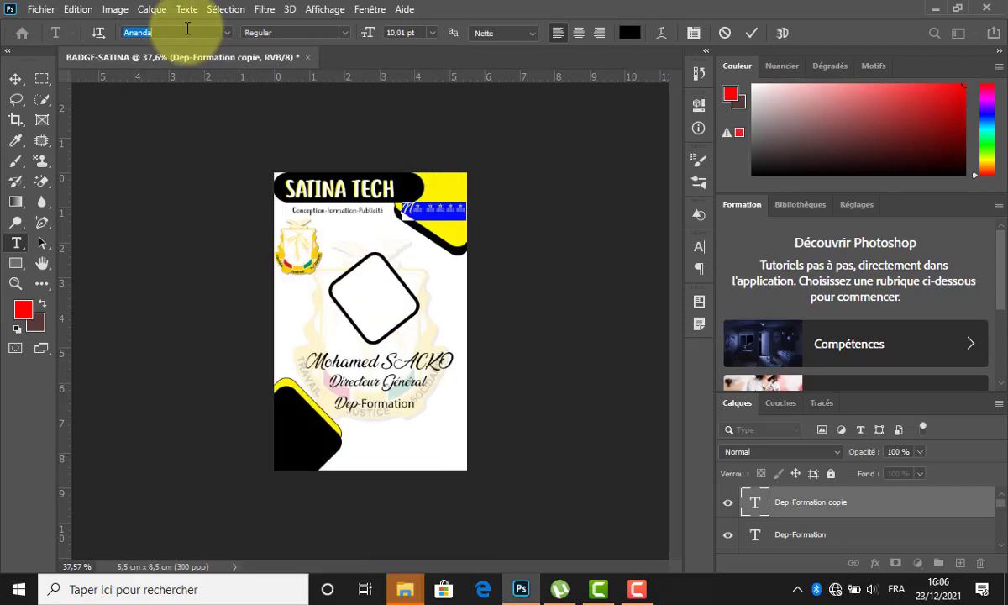
{"action": "key", "text": "Up"}
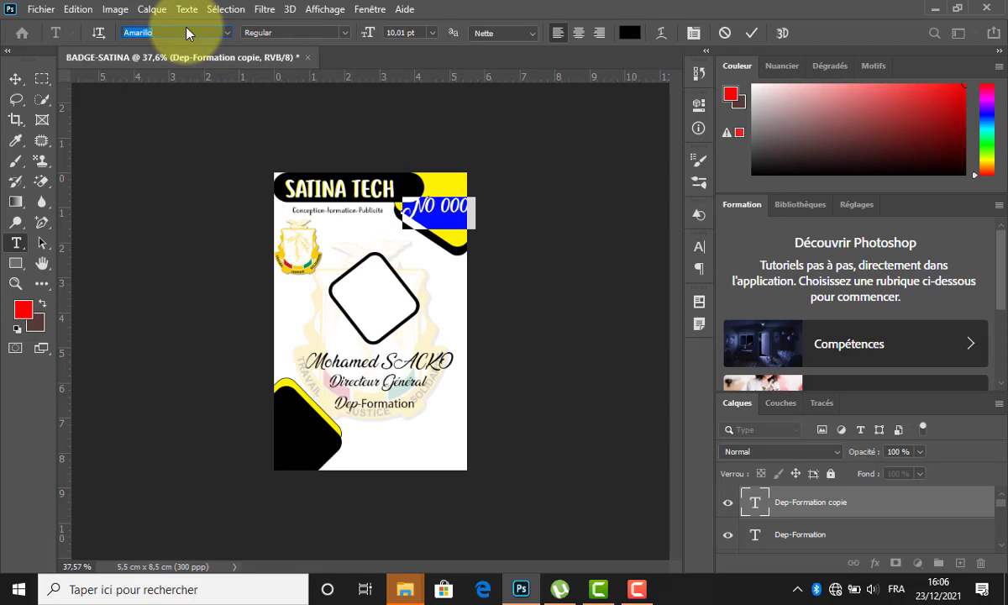
{"action": "key", "text": "Down"}
{"action": "key", "text": "Down"}
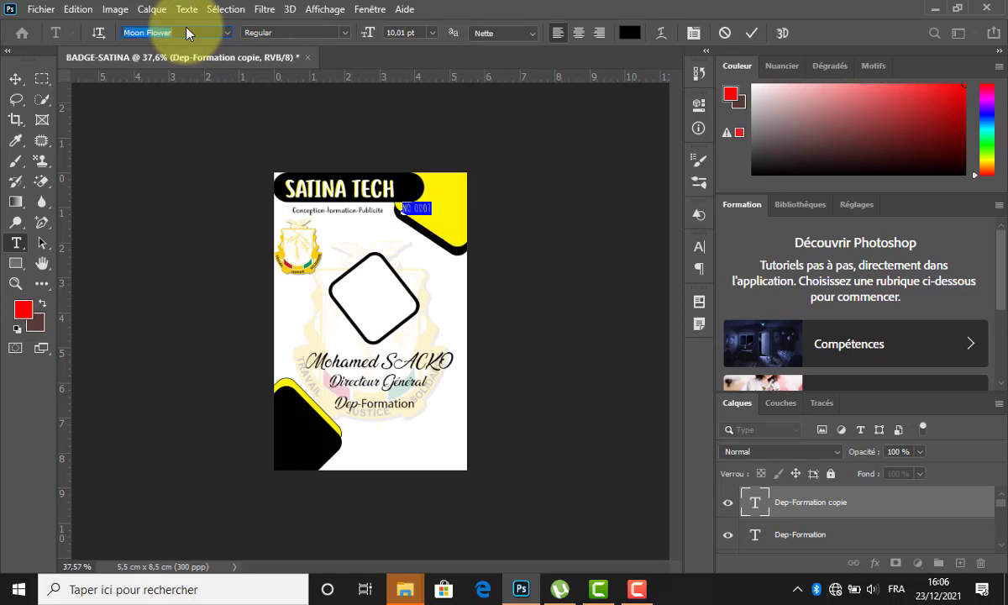
{"action": "left_click_drag", "start_coordinate": [372, 39], "coordinate": [377, 40]}
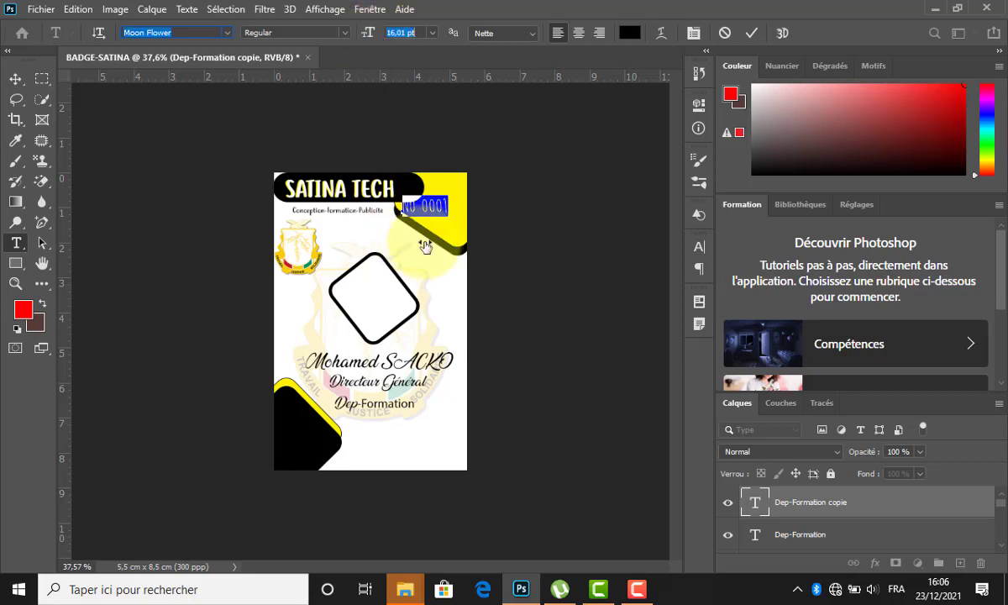
{"action": "left_click_drag", "start_coordinate": [444, 227], "coordinate": [457, 229]}
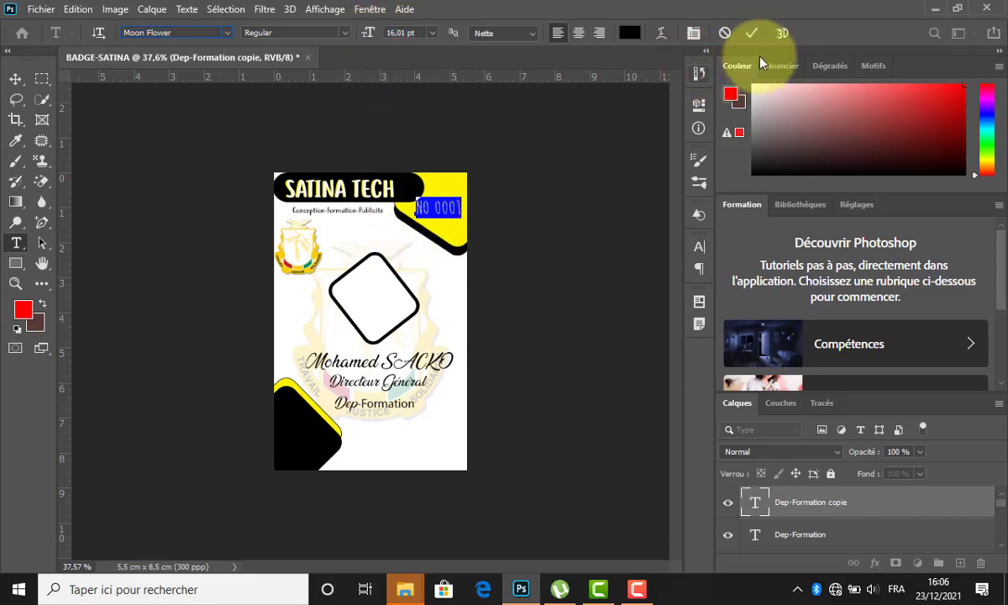
{"action": "left_click", "coordinate": [752, 33]}
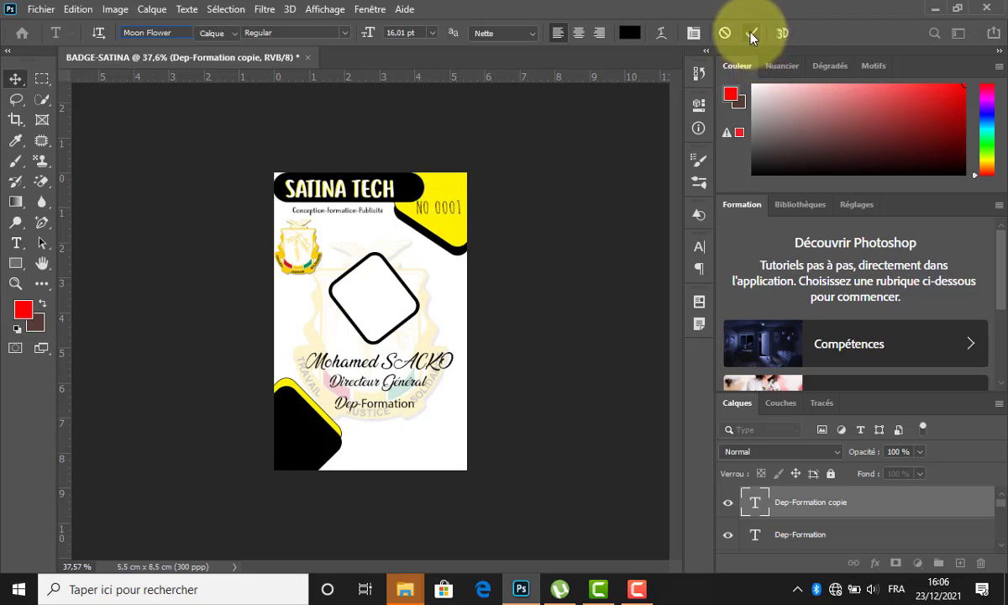
Browse alternative fonts for the badge number text.
{"action": "double_click", "coordinate": [460, 216]}
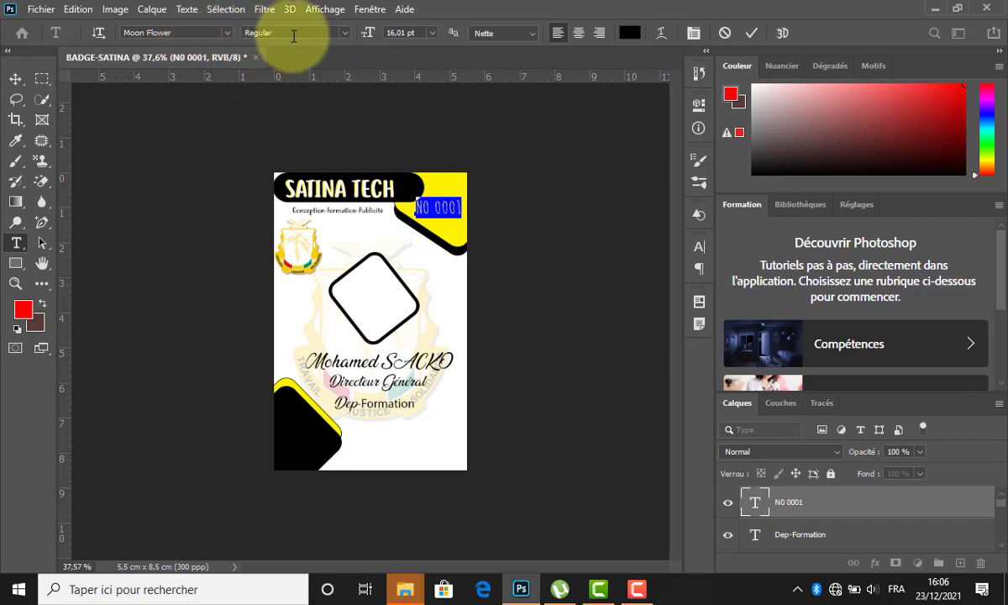
{"action": "left_click", "coordinate": [194, 35]}
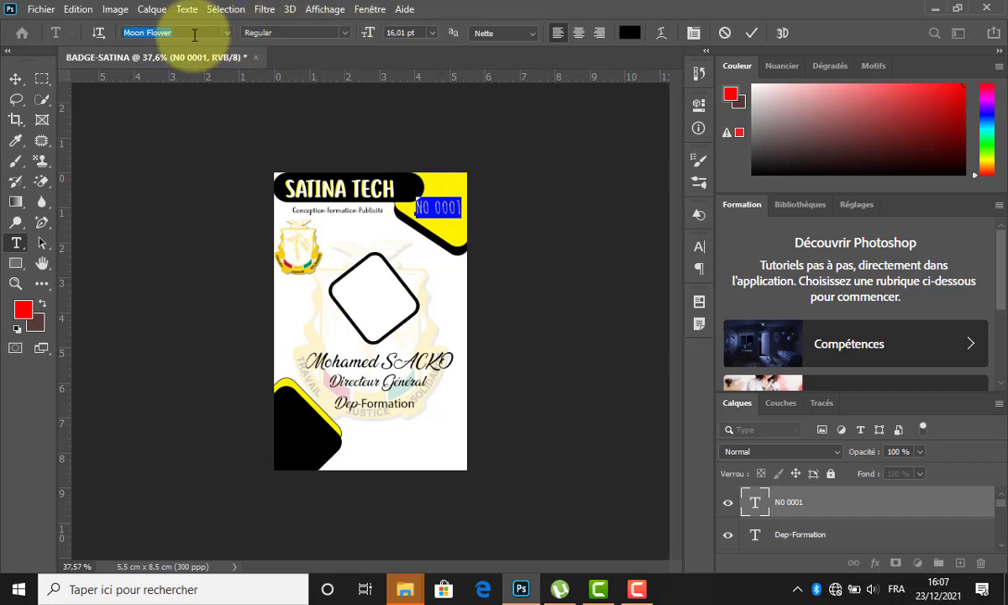
{"action": "key", "text": "Down"}
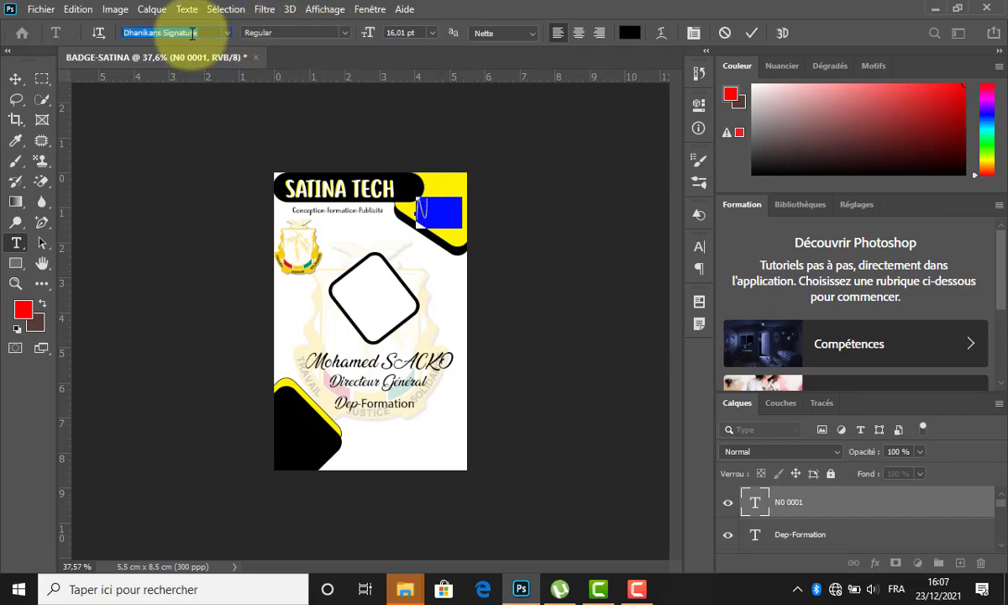
{"action": "key", "text": "Down"}
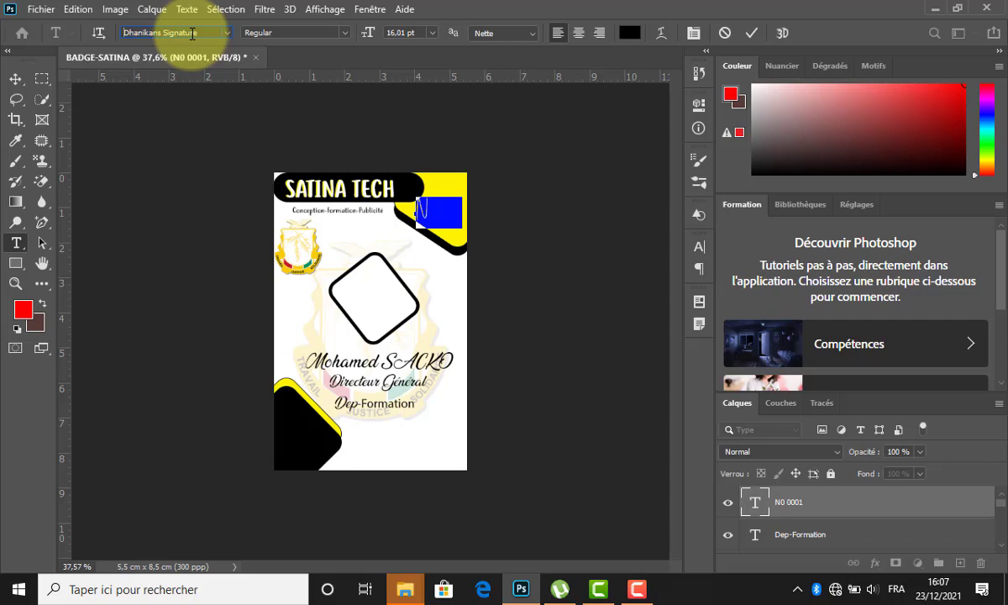
{"action": "left_click", "coordinate": [190, 32]}
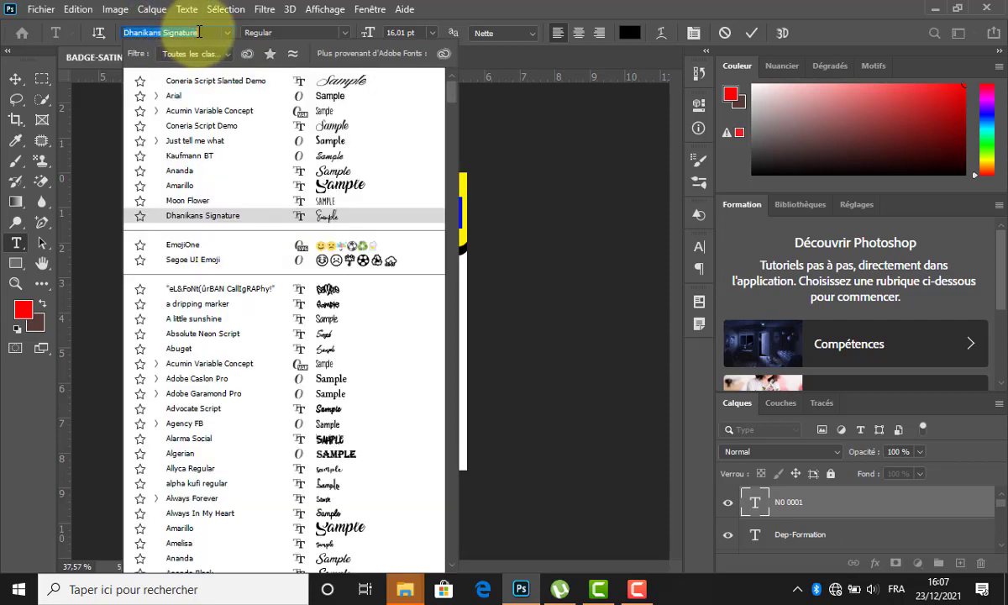
{"action": "left_click_drag", "start_coordinate": [200, 31], "coordinate": [99, 31]}
{"action": "key", "text": "Down"}
{"action": "key", "text": "Down"}
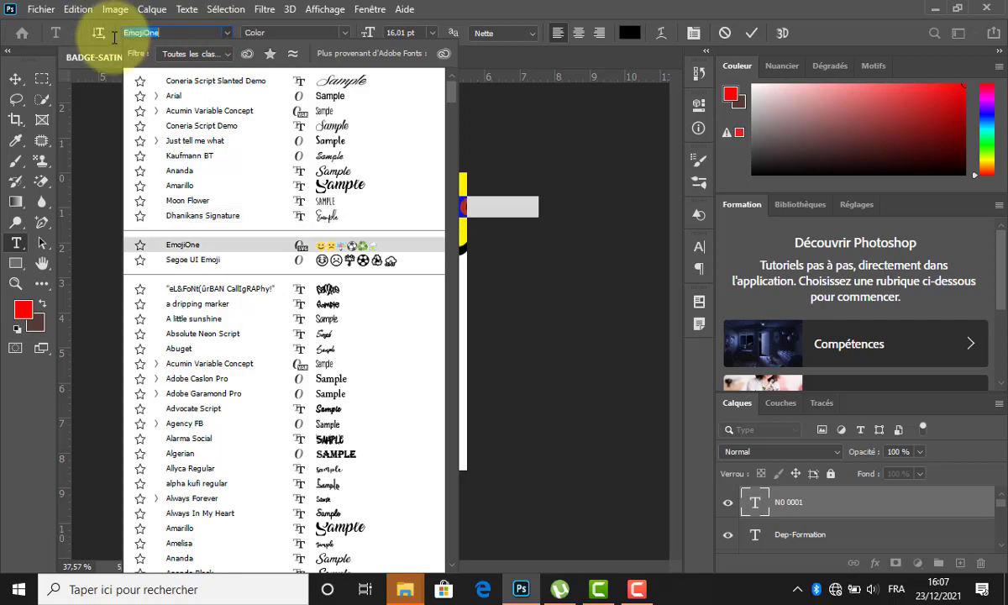
{"action": "key", "text": "Down"}
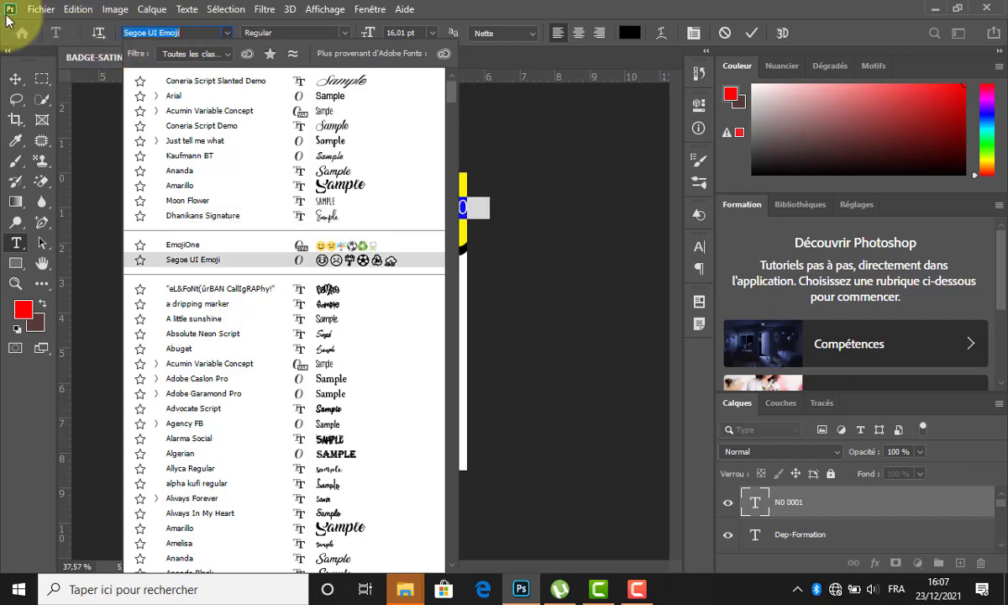
{"action": "left_click", "coordinate": [212, 32]}
Set the badge number in Acumin Variable Concept ExtraCondensed Bold.
{"action": "left_click", "coordinate": [229, 32]}
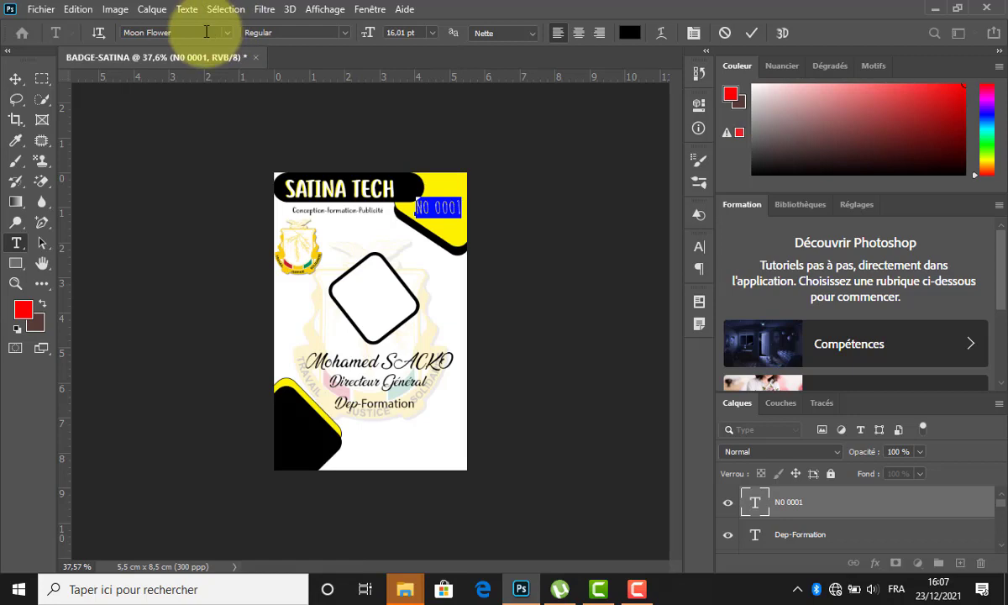
{"action": "left_click", "coordinate": [206, 32]}
{"action": "key", "text": "Down"}
{"action": "key", "text": "Down"}
{"action": "key", "text": "Down"}
{"action": "key", "text": "Down"}
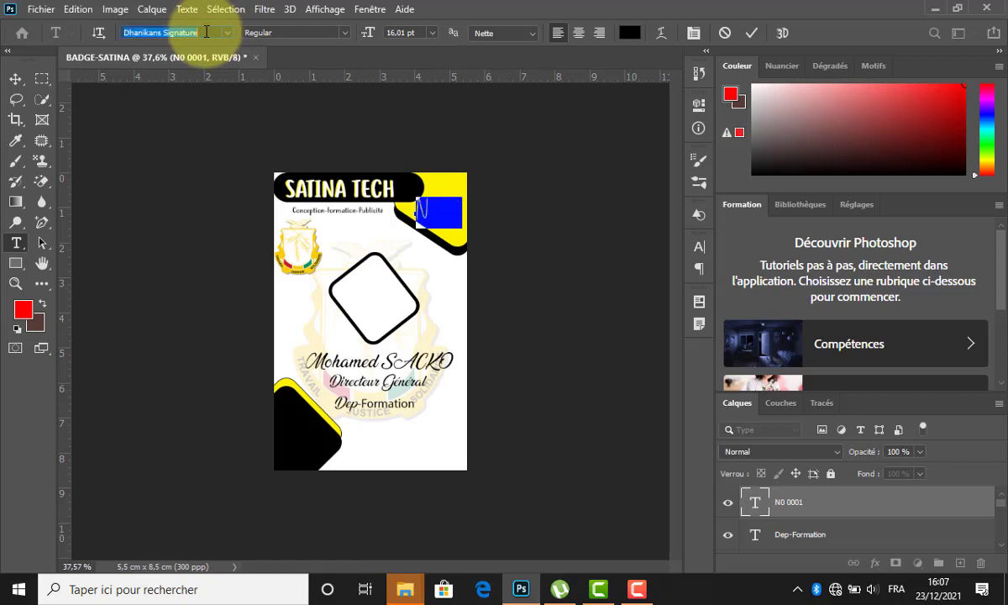
{"action": "key", "text": "Down"}
{"action": "key", "text": "Down"}
{"action": "key", "text": "Down"}
{"action": "key", "text": "Down"}
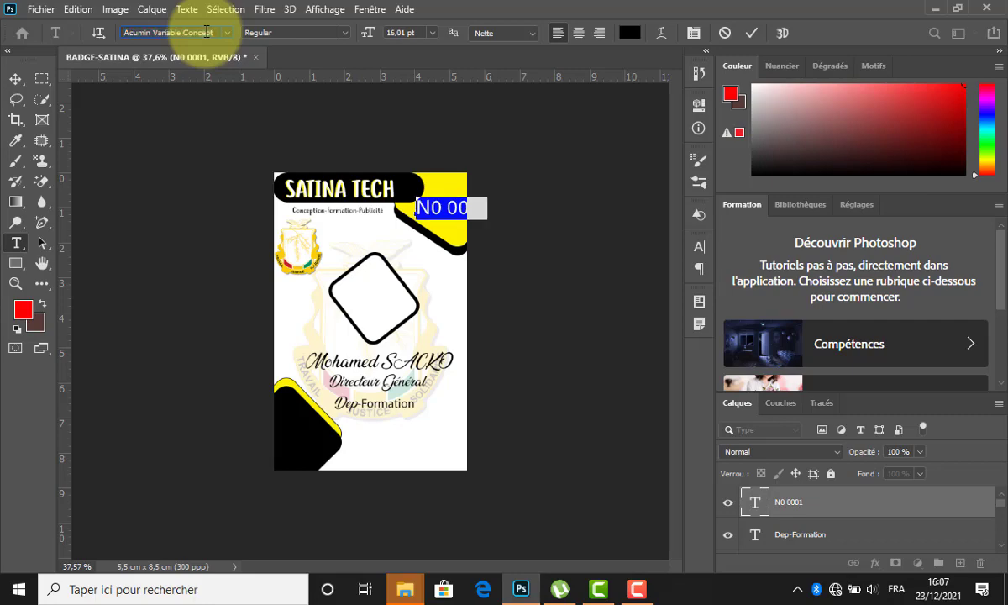
{"action": "key", "text": "Down"}
{"action": "key", "text": "Up"}
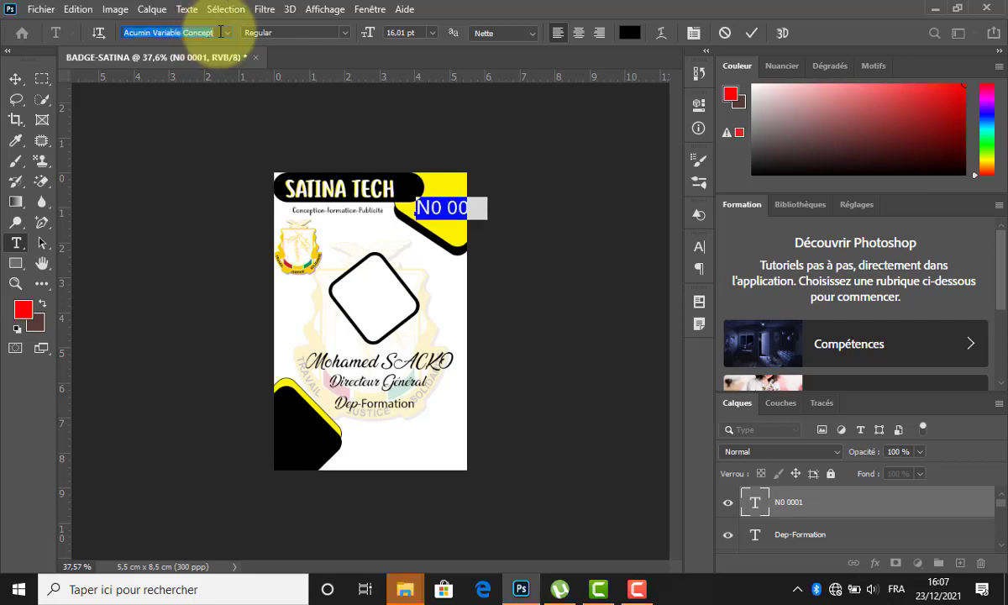
{"action": "left_click", "coordinate": [345, 33]}
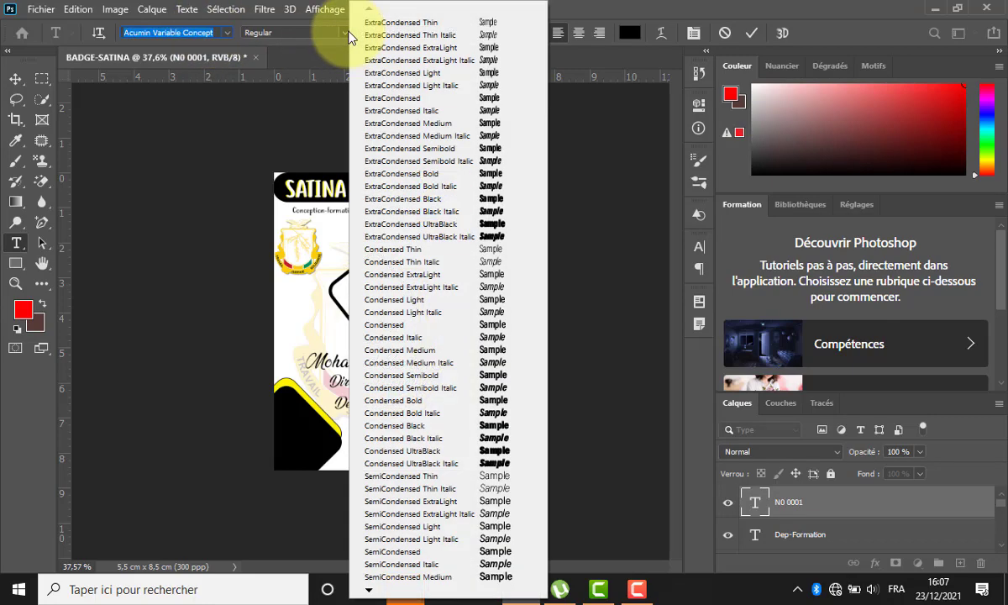
{"action": "left_click", "coordinate": [431, 177]}
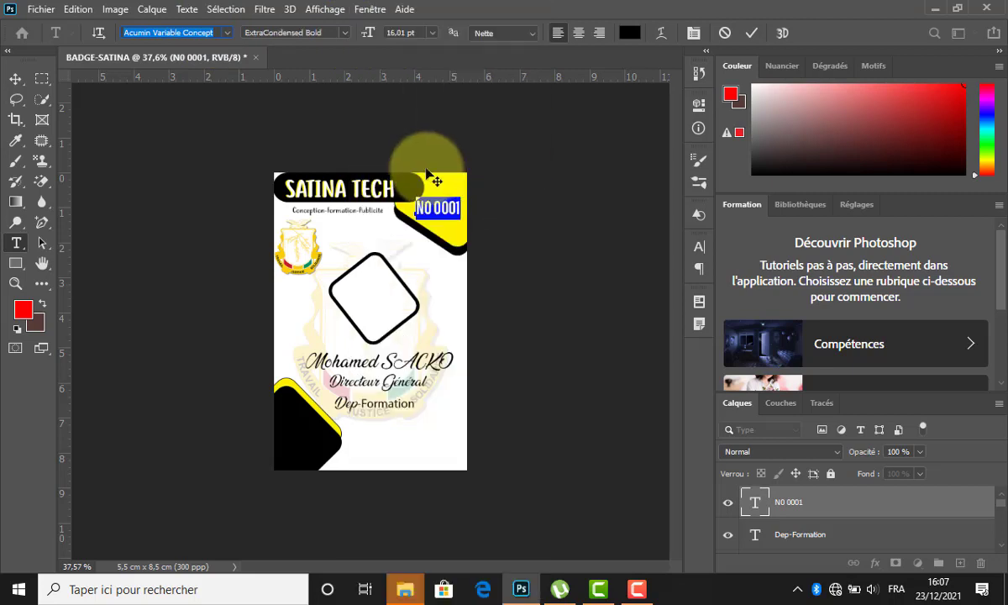
{"action": "left_click", "coordinate": [759, 33]}
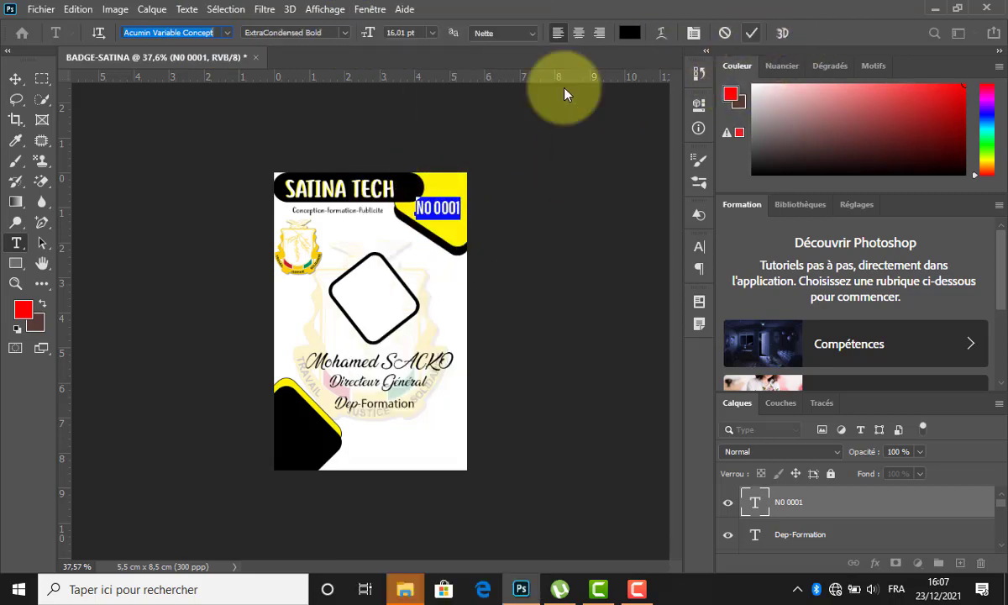
{"action": "key", "text": "v"}
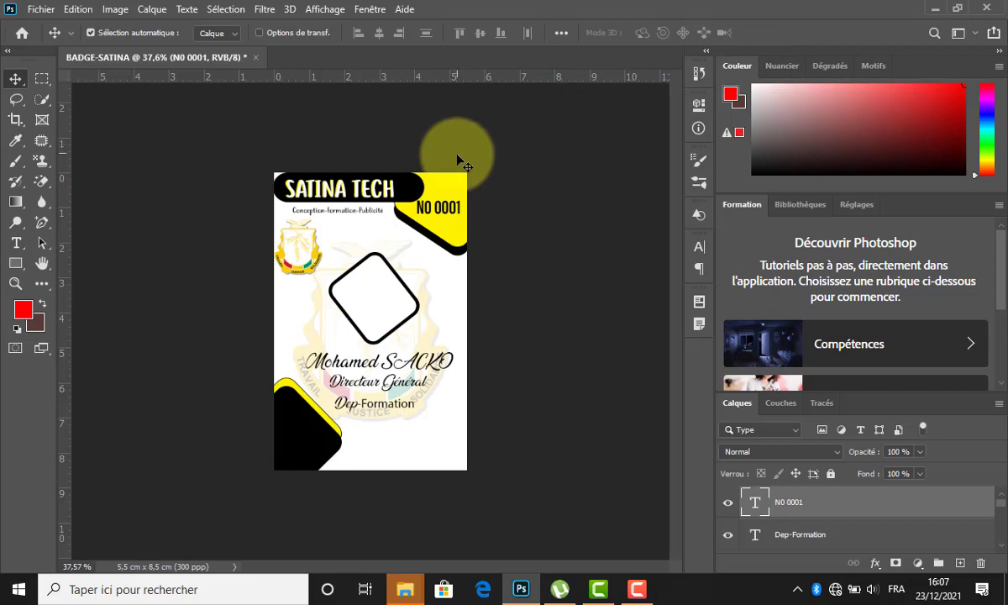
Insert the degree sign so the number reads N°0001.
{"action": "double_click", "coordinate": [428, 206]}
{"action": "left_click", "coordinate": [434, 206]}
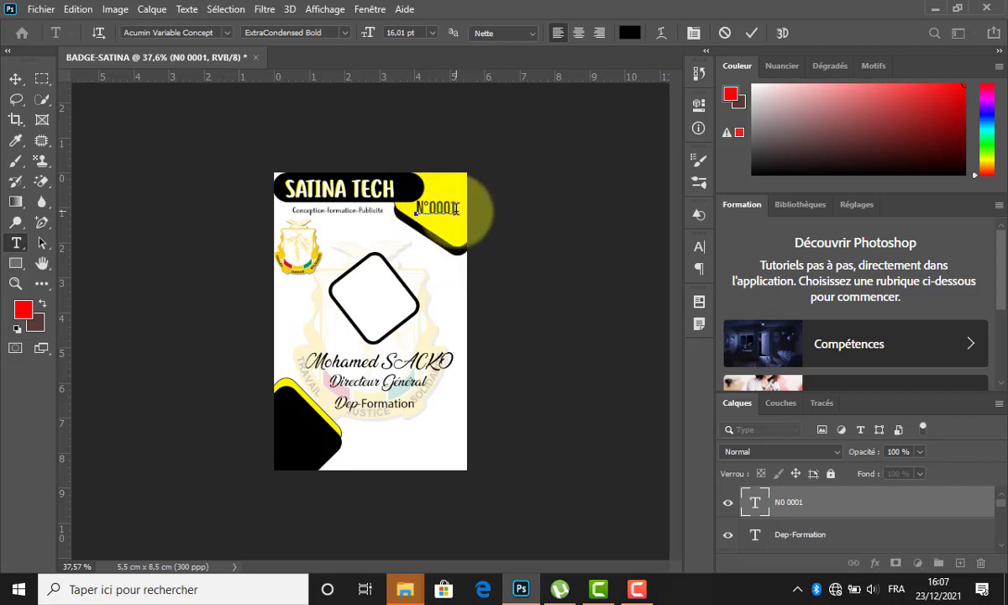
{"action": "left_click", "coordinate": [748, 35]}
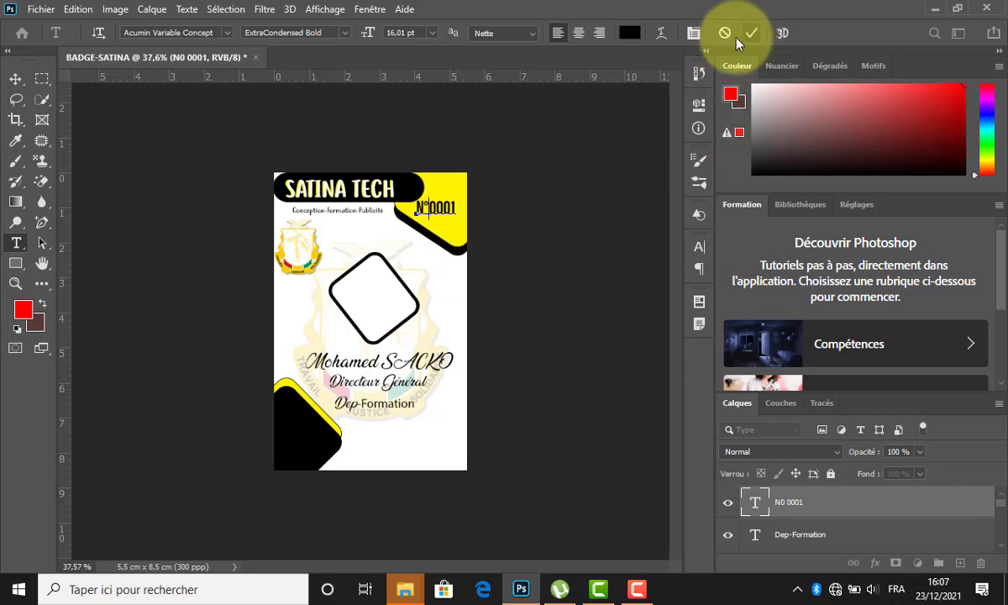
{"action": "key", "text": "ctrl+plus"}
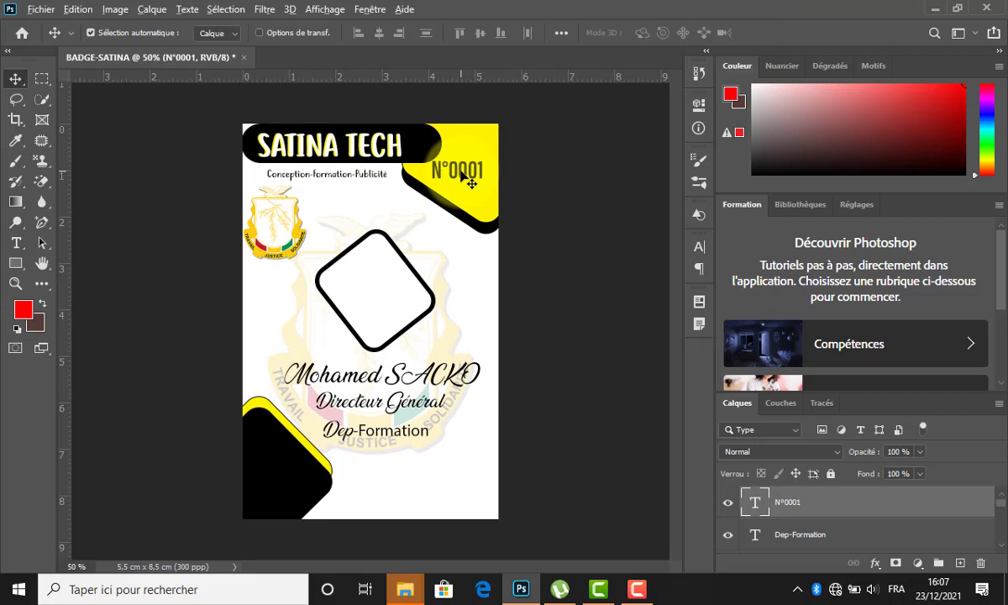
Duplicate the N°0001 badge number and flip the copy vertically.
{"action": "mouse_move", "coordinate": [464, 173]}
{"action": "left_mouse_down"}
{"action": "mouse_move", "coordinate": [465, 164]}
{"action": "mouse_move", "coordinate": [463, 180]}
{"action": "left_mouse_up"}
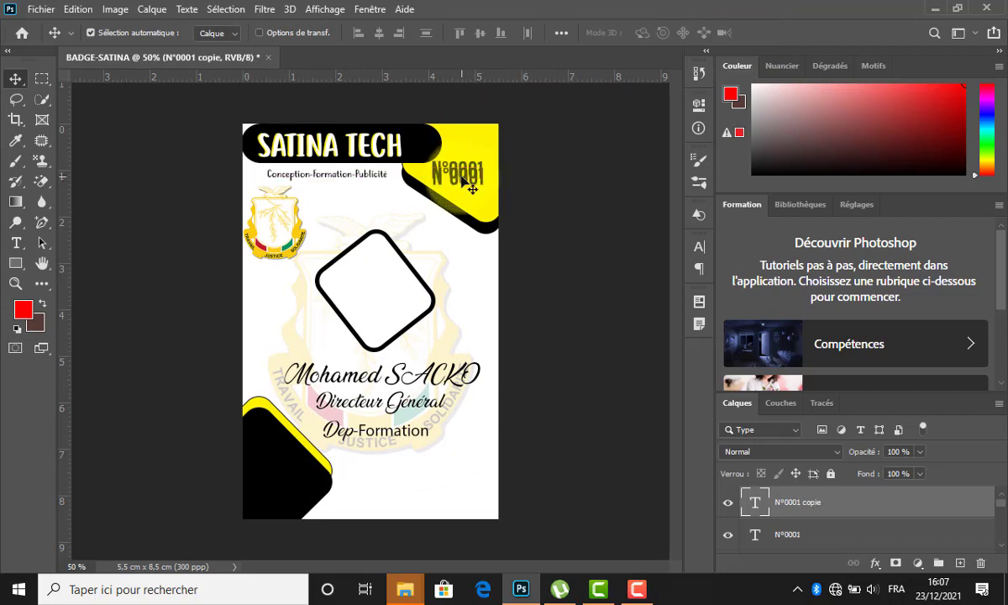
{"action": "key", "text": "ctrl+t"}
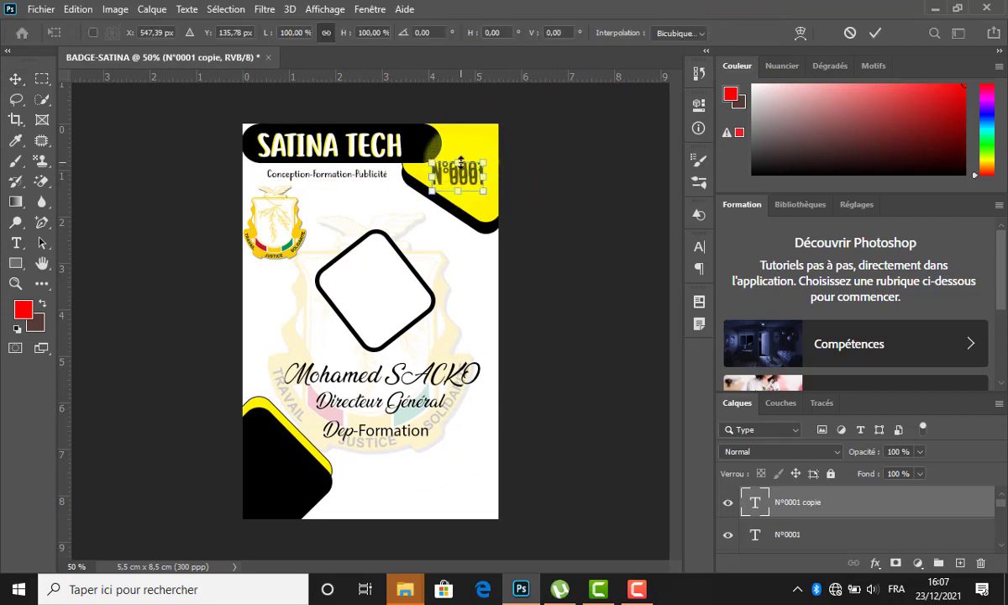
{"action": "left_click_drag", "start_coordinate": [461, 162], "coordinate": [588, 190]}
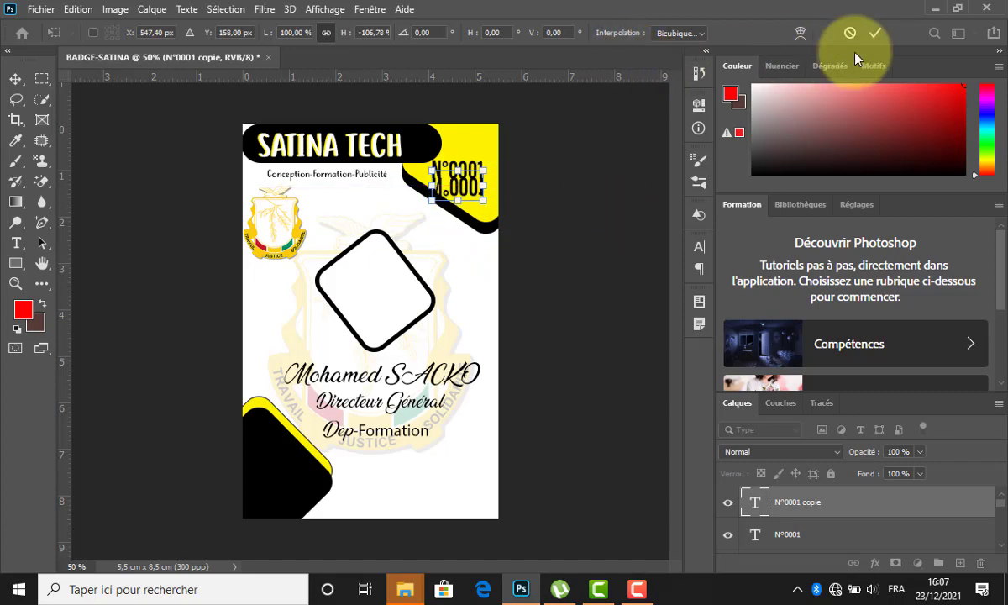
{"action": "left_click", "coordinate": [874, 33]}
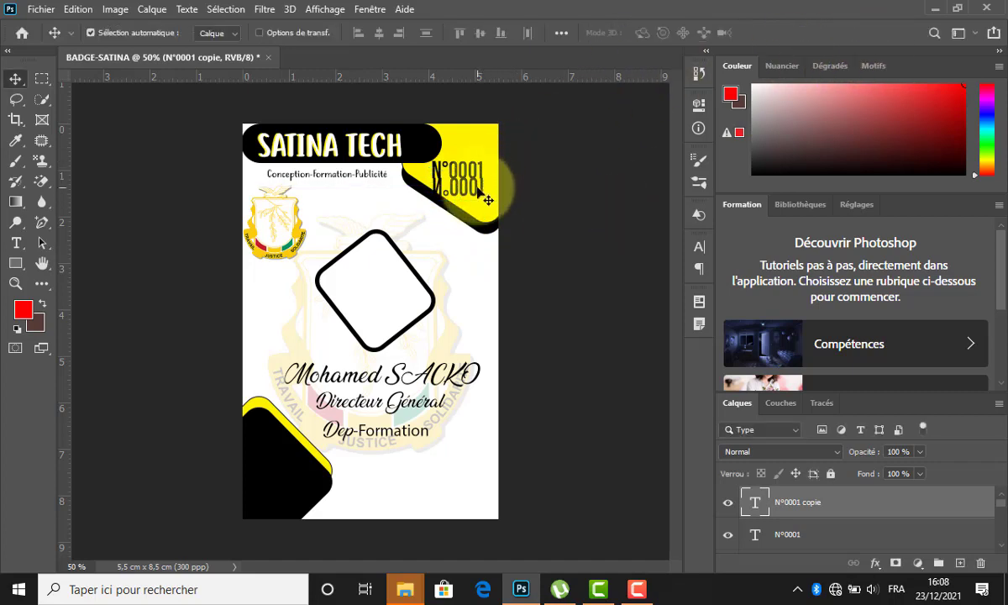
Recolour the flipped N°0001 copy white.
{"action": "double_click", "coordinate": [498, 168]}
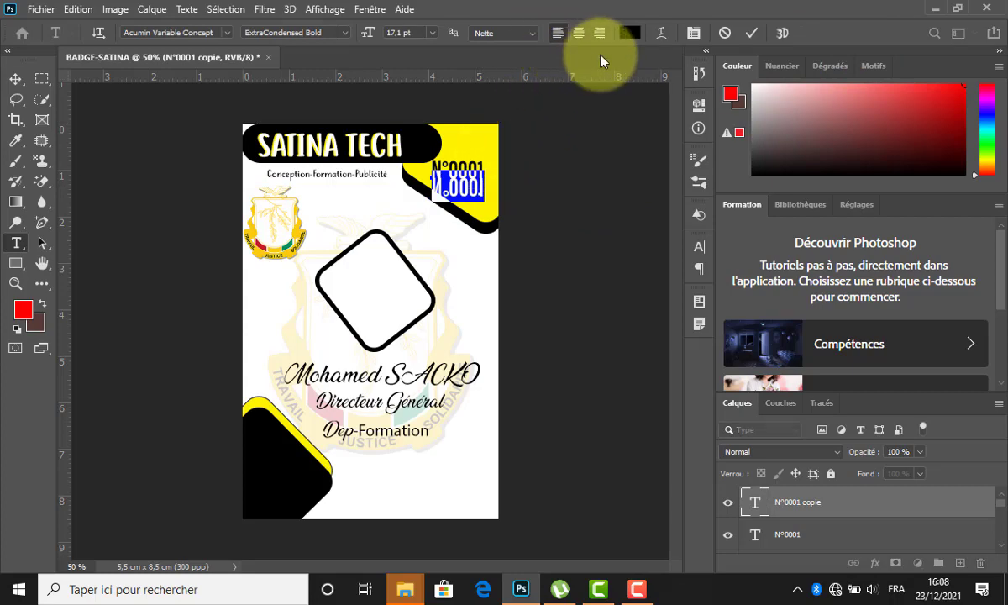
{"action": "left_click", "coordinate": [630, 33]}
{"action": "left_click", "coordinate": [370, 247]}
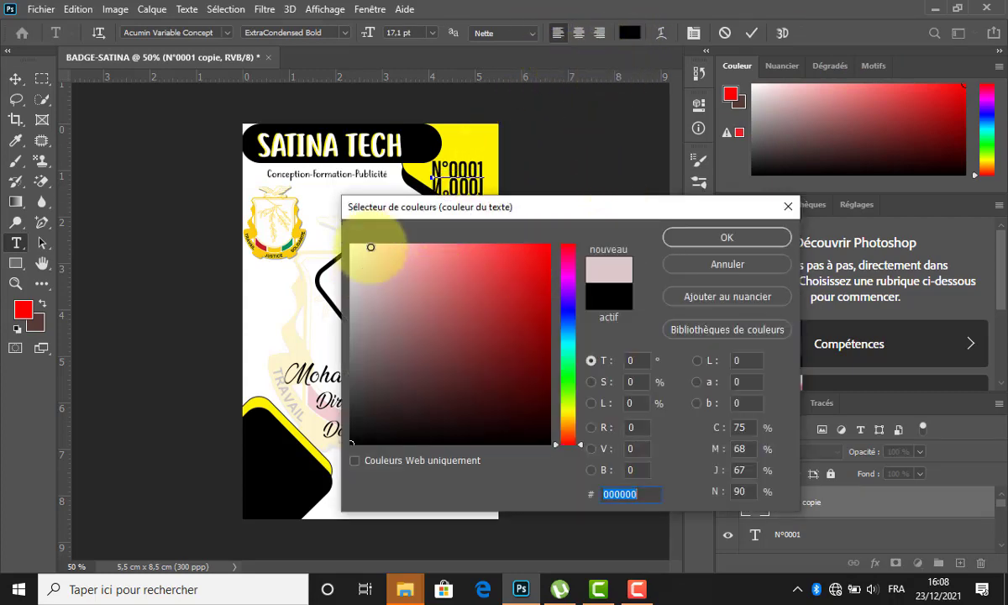
{"action": "left_click_drag", "start_coordinate": [370, 247], "coordinate": [336, 210]}
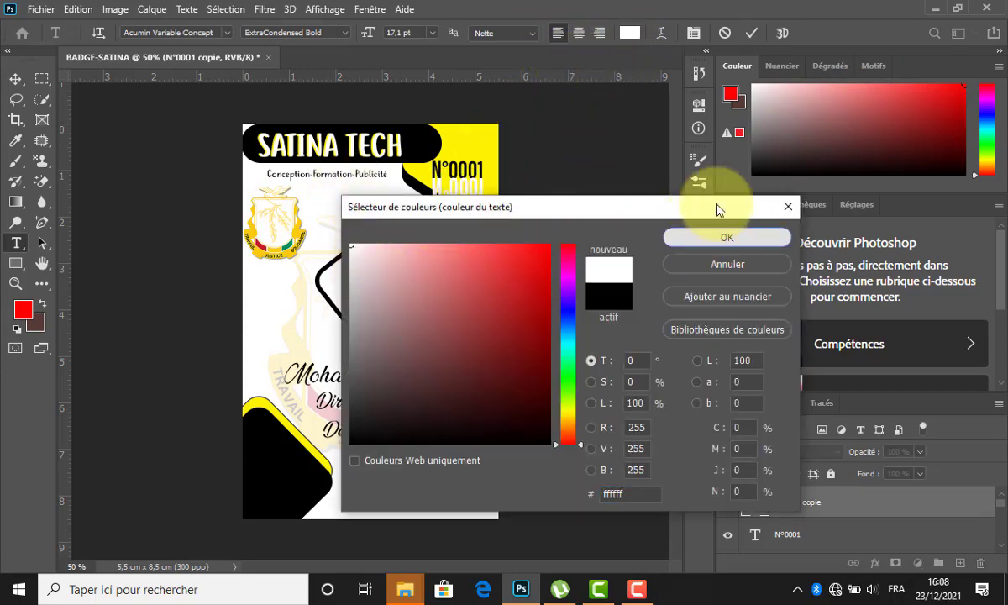
{"action": "left_click", "coordinate": [723, 232]}
{"action": "left_click", "coordinate": [750, 35]}
Move the white copy beneath the original, slant it, and lower its opacity to 66%.
{"action": "key", "text": "v"}
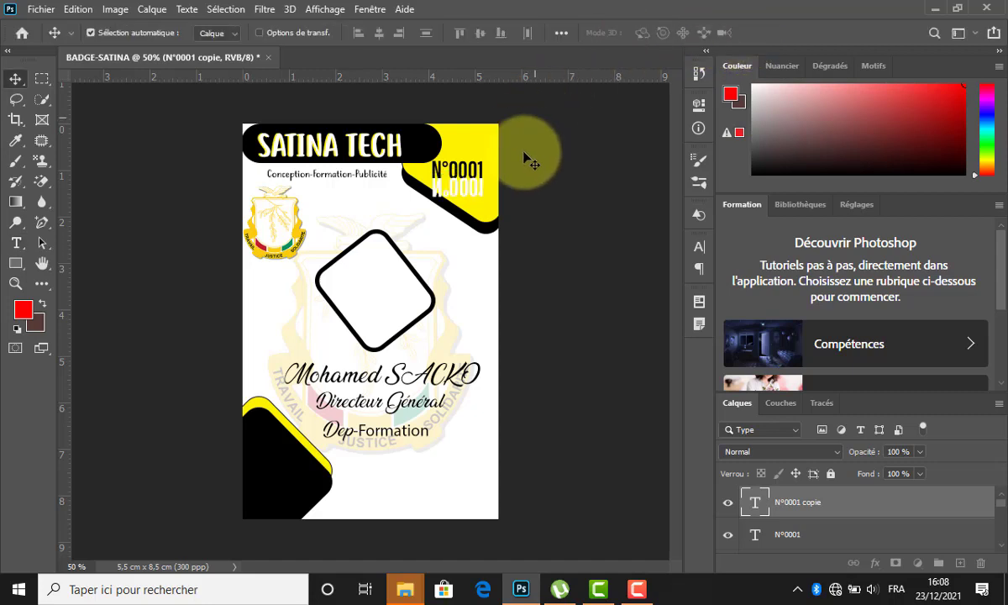
{"action": "left_click_drag", "start_coordinate": [477, 192], "coordinate": [496, 211]}
{"action": "key", "text": "ctrl+t"}
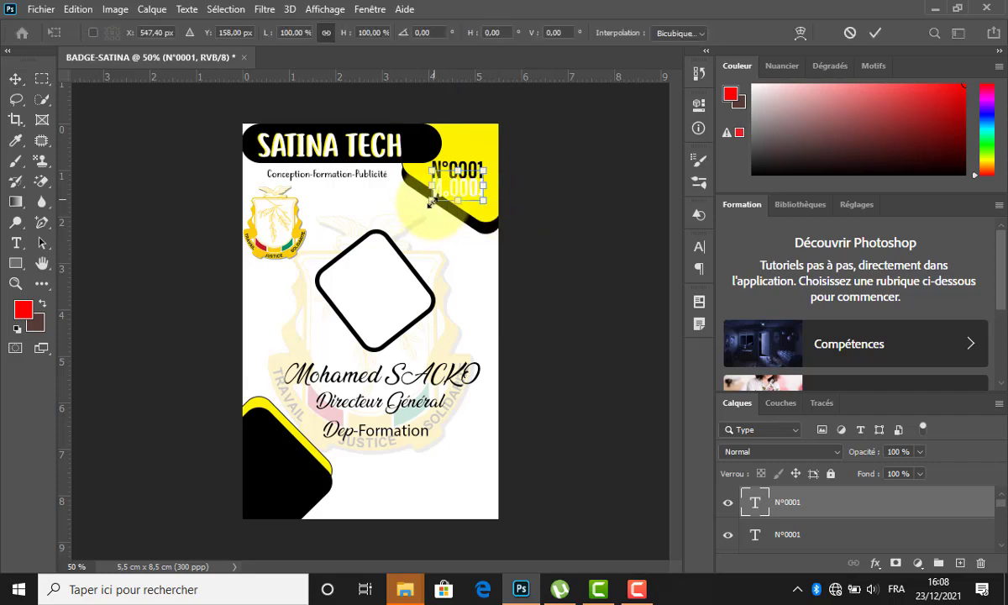
{"action": "left_click_drag", "start_coordinate": [433, 203], "coordinate": [444, 198]}
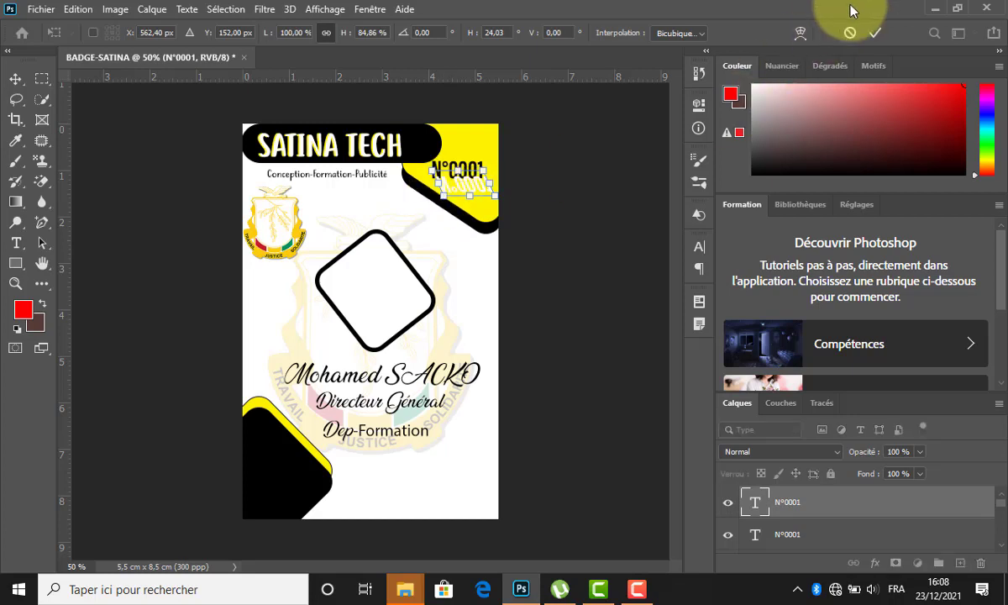
{"action": "left_click", "coordinate": [874, 30]}
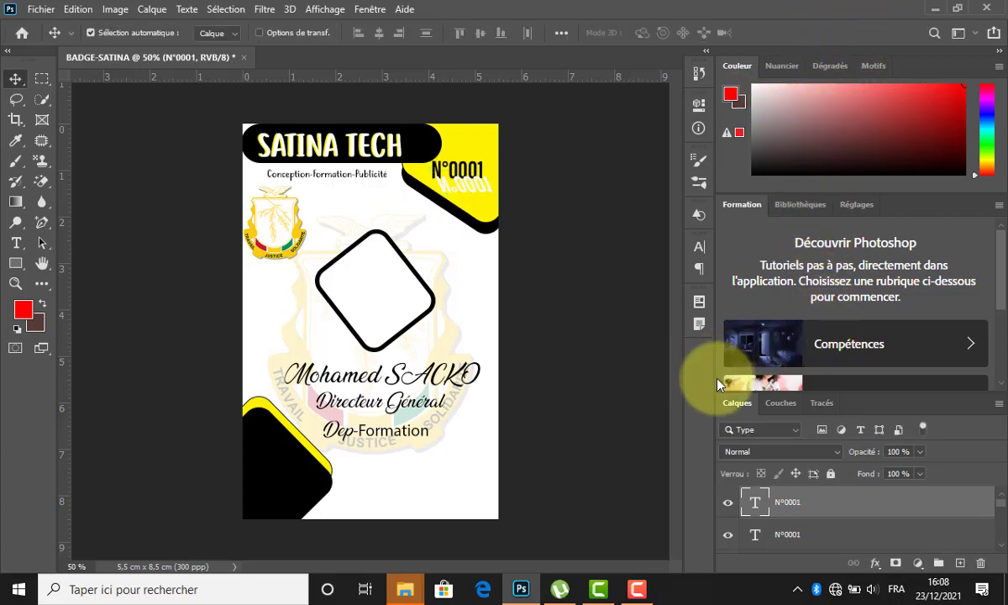
{"action": "left_click_drag", "start_coordinate": [862, 456], "coordinate": [841, 464]}
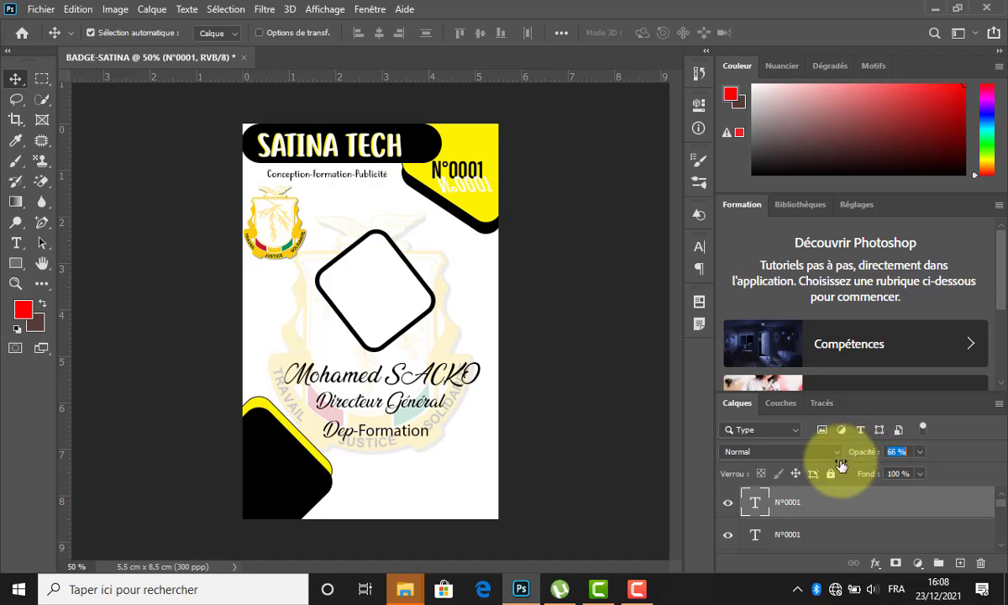
{"action": "left_click", "coordinate": [452, 290]}
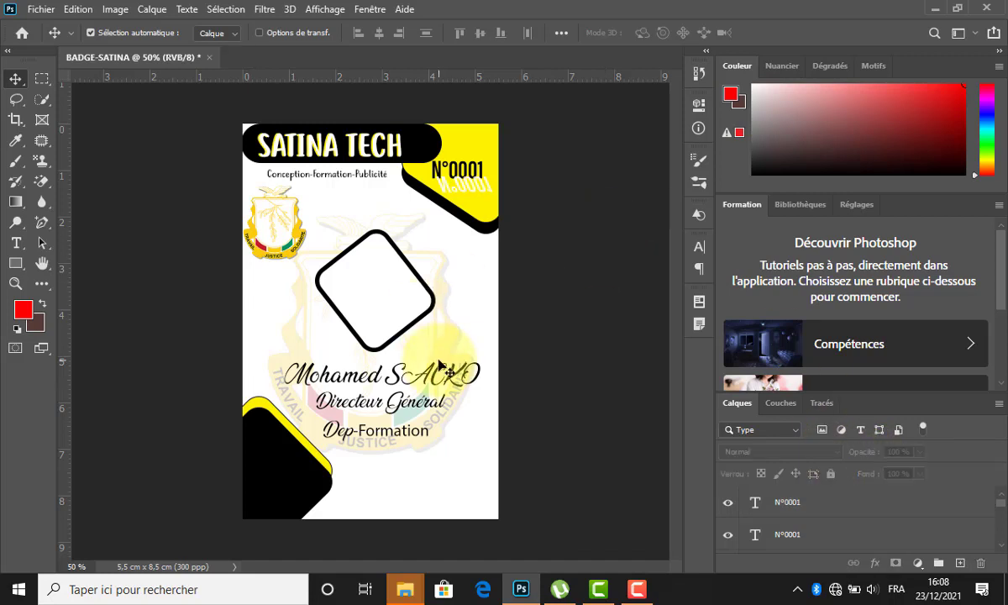
Select the bottom Dep-Formation copy's text for editing.
{"action": "left_click_drag", "start_coordinate": [439, 363], "coordinate": [400, 504]}
{"action": "left_click", "coordinate": [389, 432]}
{"action": "key", "text": "t"}
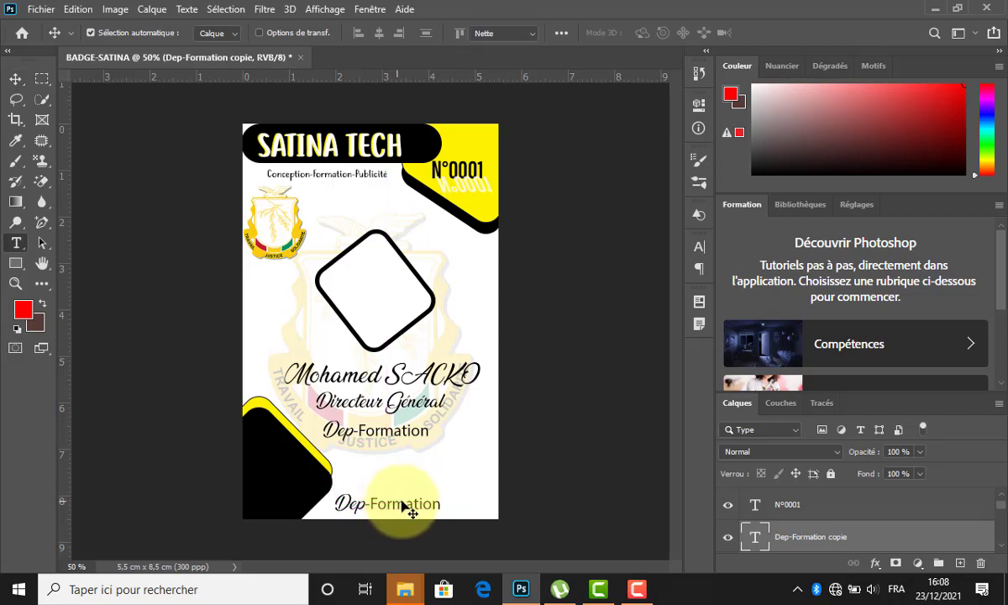
{"action": "double_click", "coordinate": [395, 504]}
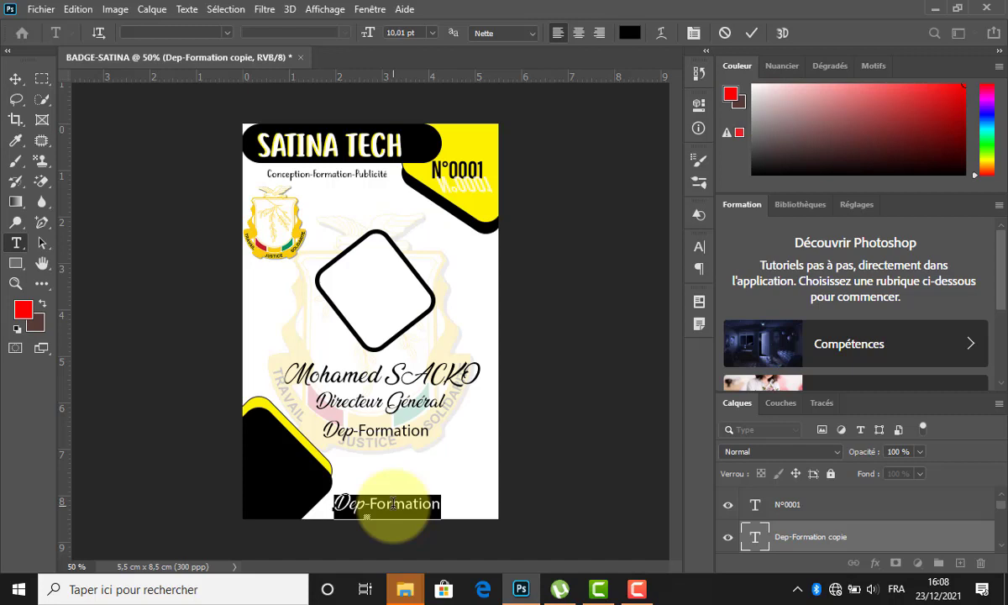
Replace it with the company e-mail address, sized to 8 pt to fit the bottom edge.
{"action": "type", "text": "SA"}
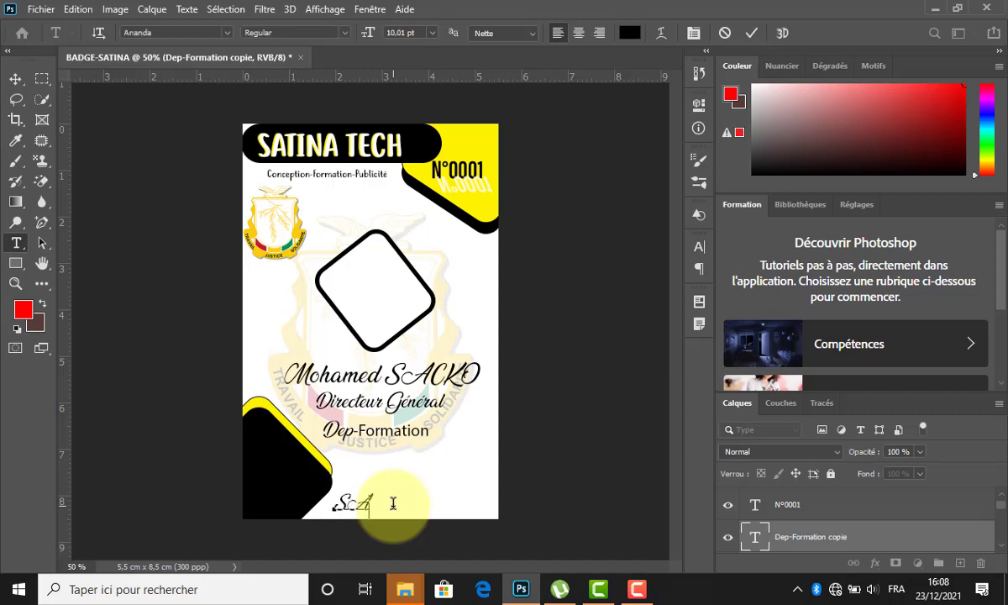
{"action": "key", "text": "BackSpace"}
{"action": "key", "text": "BackSpace"}
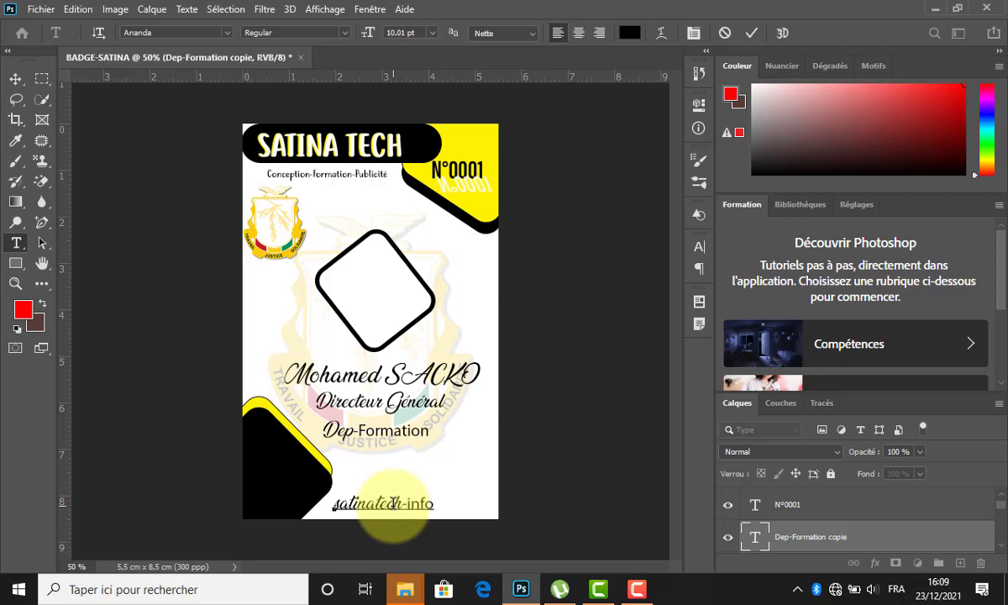
{"action": "left_click", "coordinate": [393, 503]}
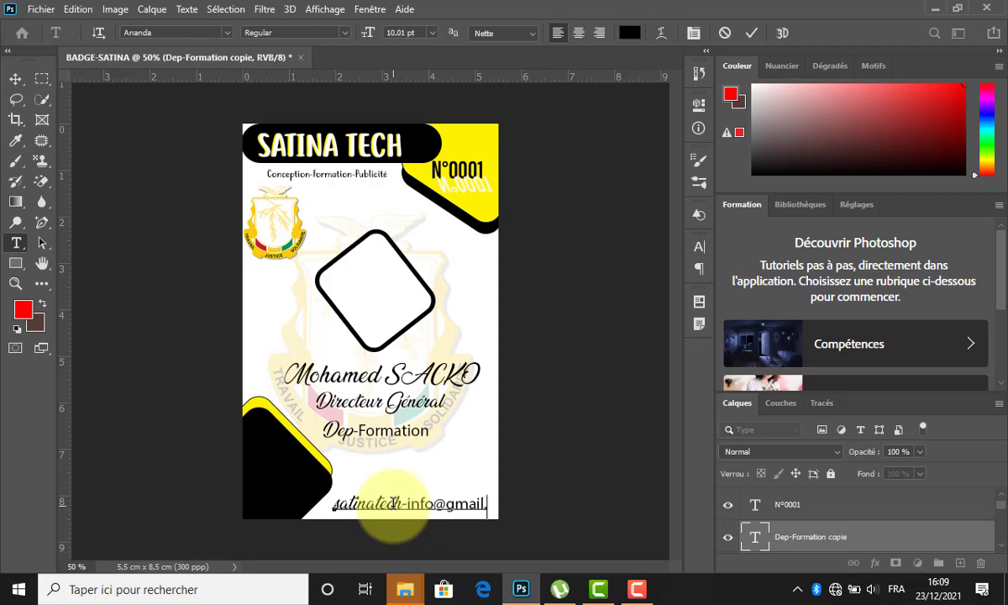
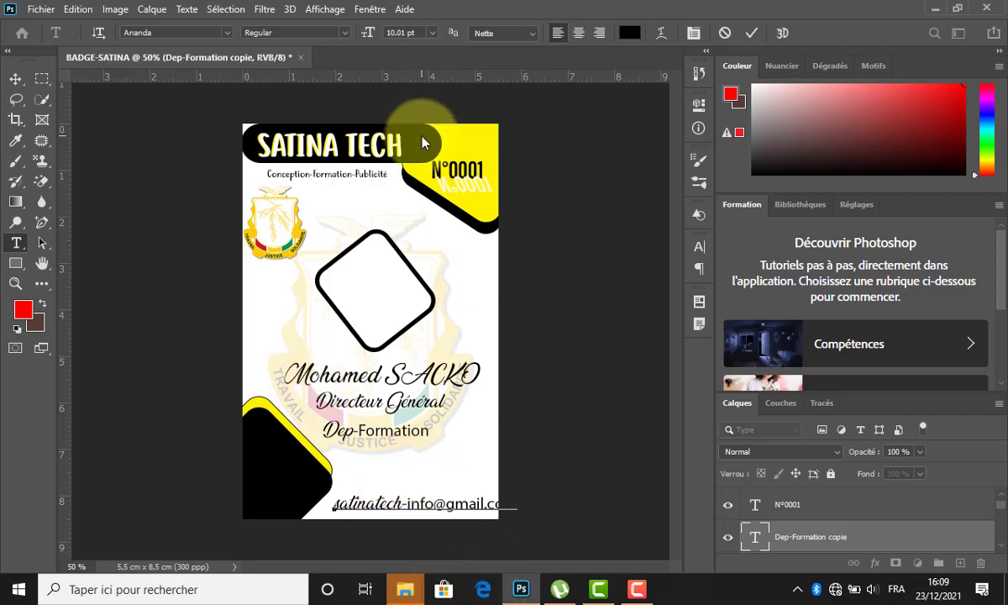
{"action": "key", "text": "ctrl"}
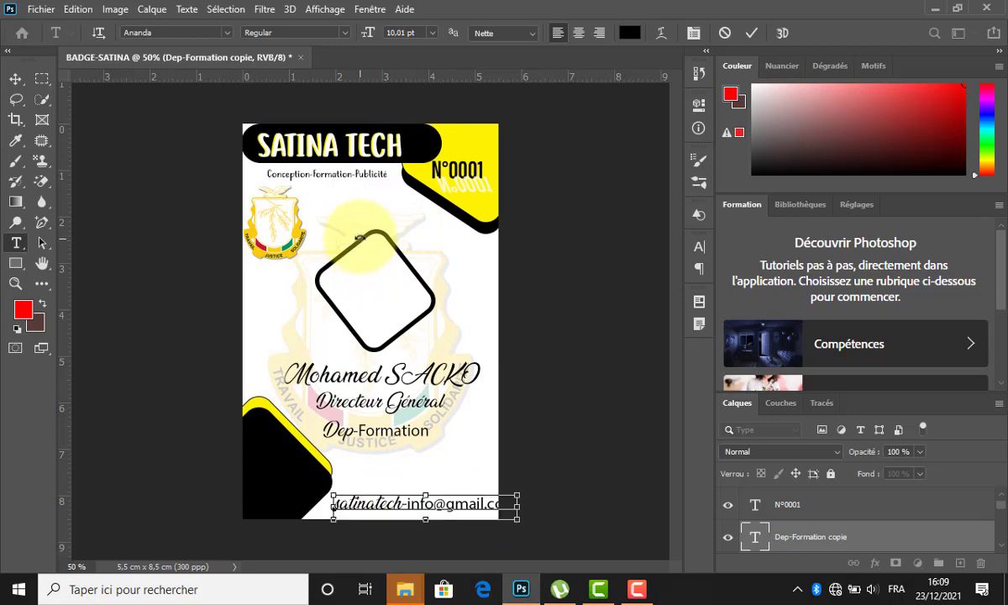
{"action": "key", "text": "ctrl+a"}
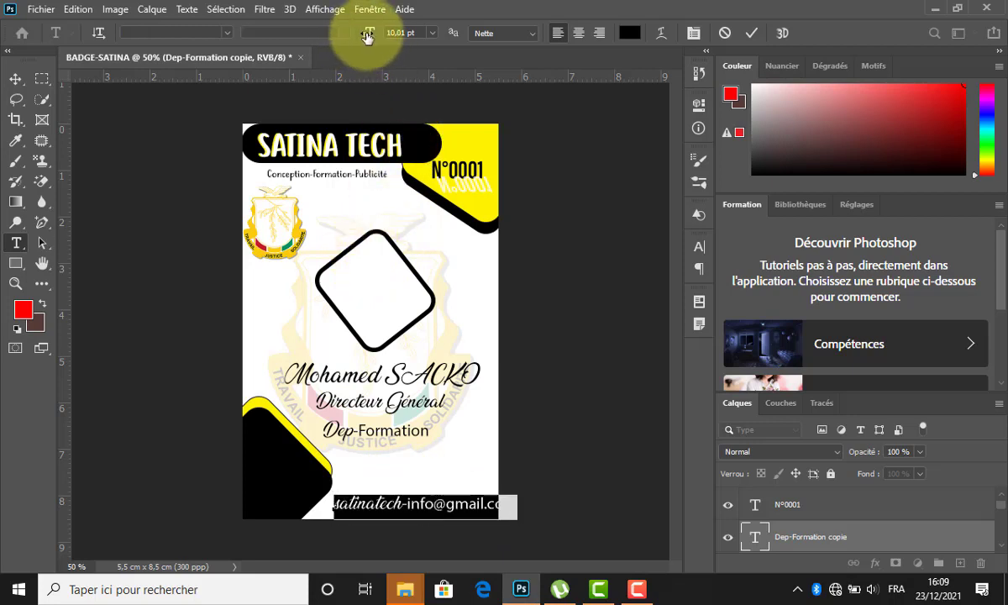
{"action": "left_click", "coordinate": [367, 36]}
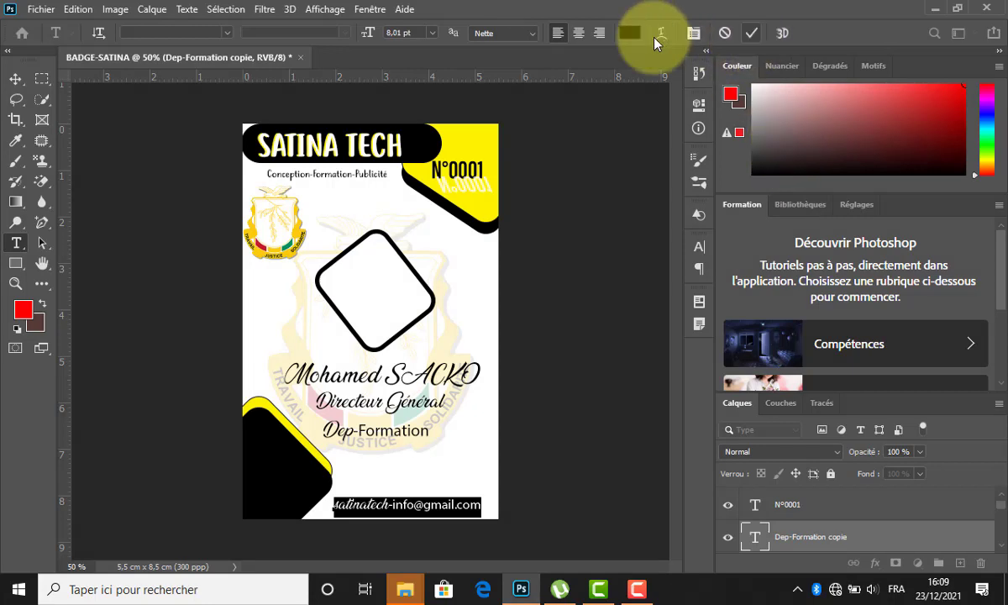
{"action": "left_click", "coordinate": [310, 234]}
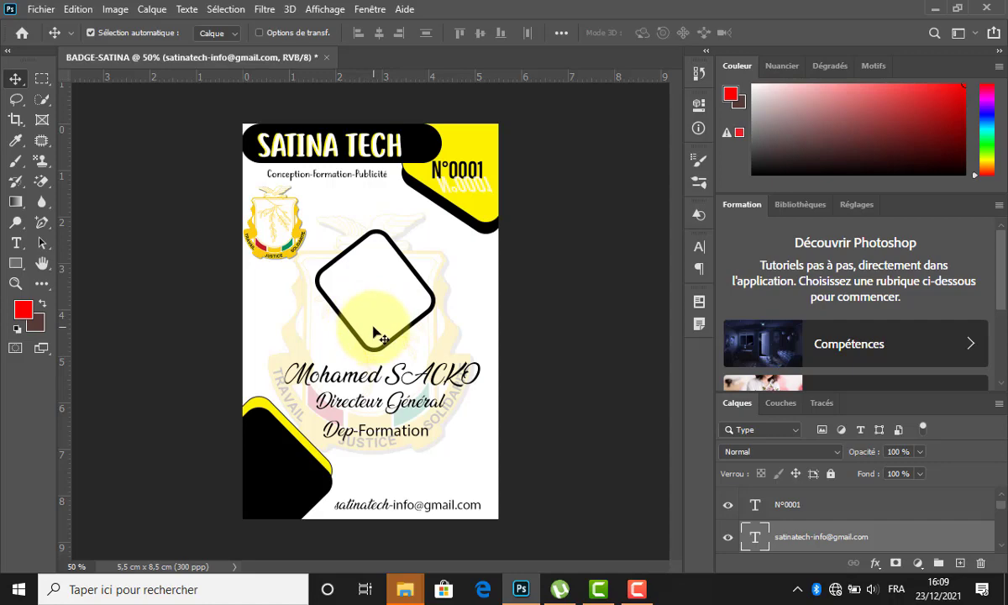
Place the portrait photo 20210101_212908 as an embedded image.
{"action": "left_click", "coordinate": [50, 12]}
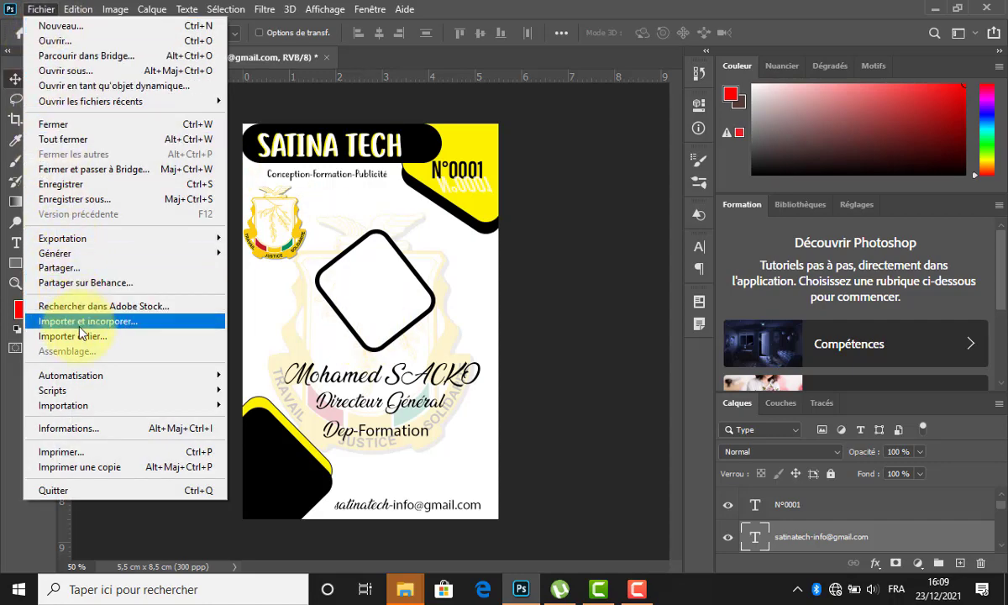
{"action": "left_click", "coordinate": [217, 326]}
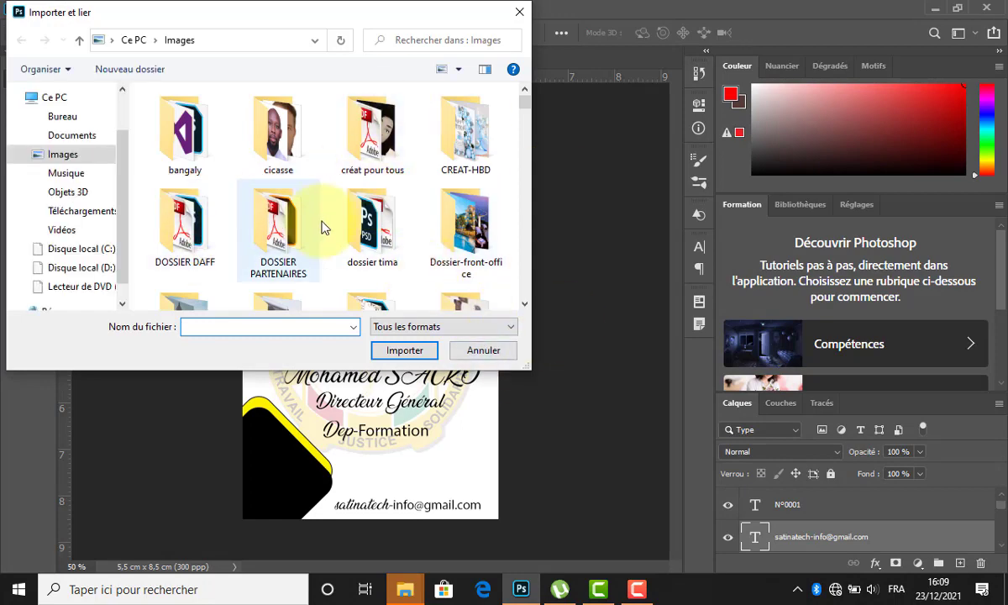
{"action": "scroll", "coordinate": [340, 252], "scroll_direction": "down", "scroll_amount": 3}
{"action": "scroll", "coordinate": [340, 252], "scroll_direction": "down", "scroll_amount": 3}
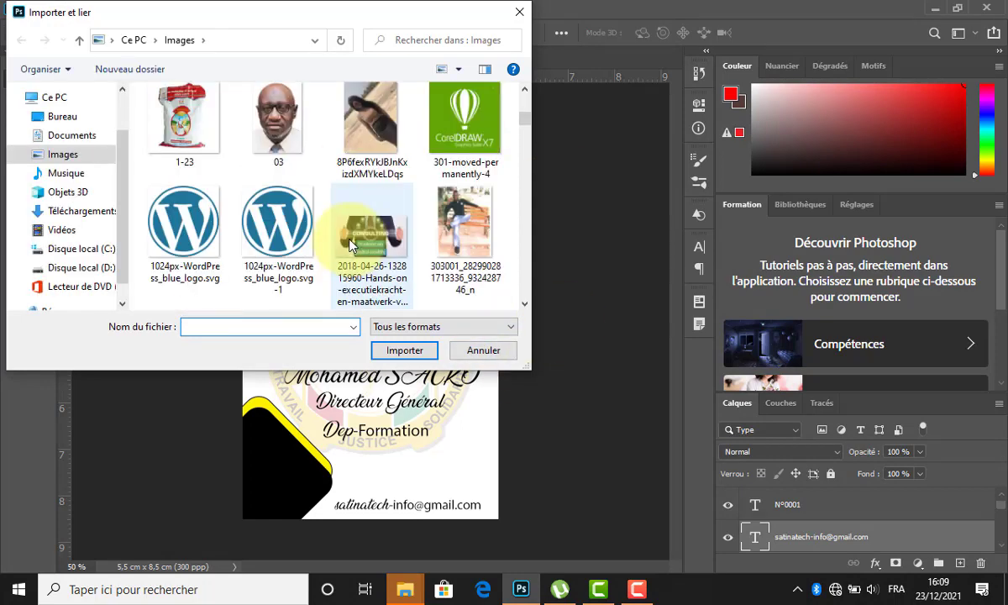
{"action": "scroll", "coordinate": [337, 240], "scroll_direction": "down", "scroll_amount": 2}
{"action": "scroll", "coordinate": [357, 242], "scroll_direction": "down", "scroll_amount": 2}
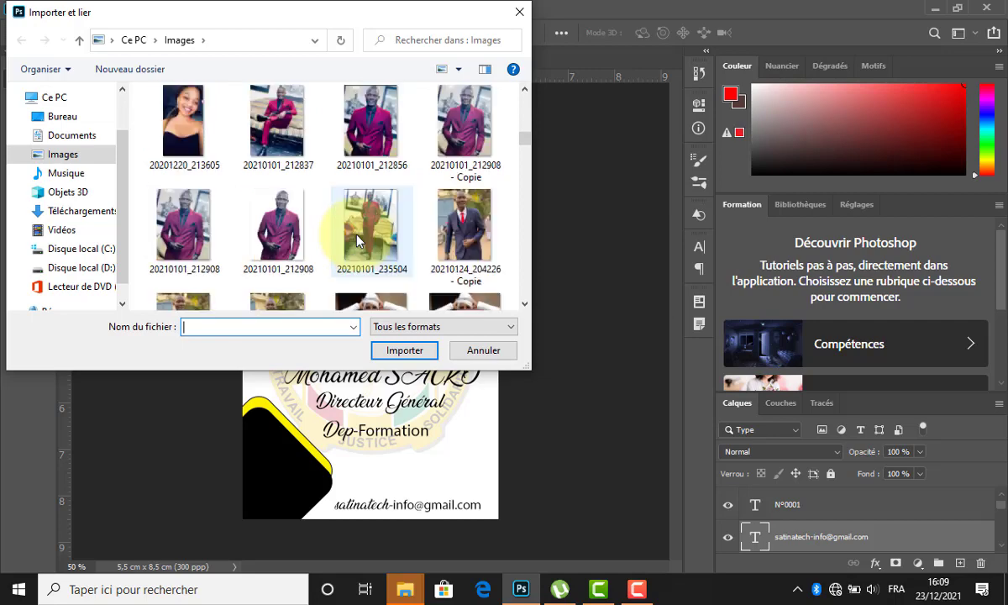
{"action": "left_click", "coordinate": [302, 221]}
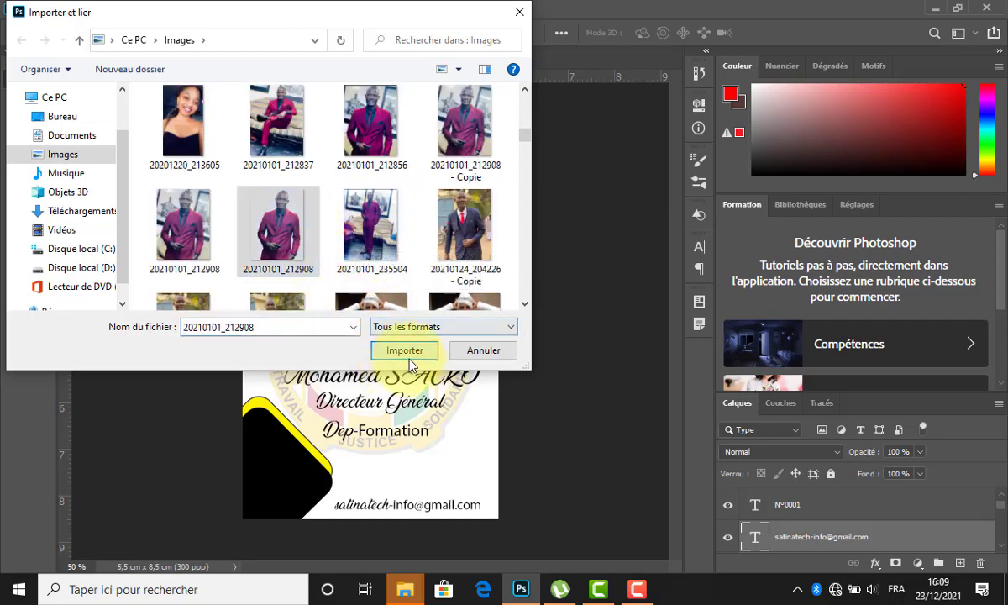
{"action": "left_click", "coordinate": [405, 350]}
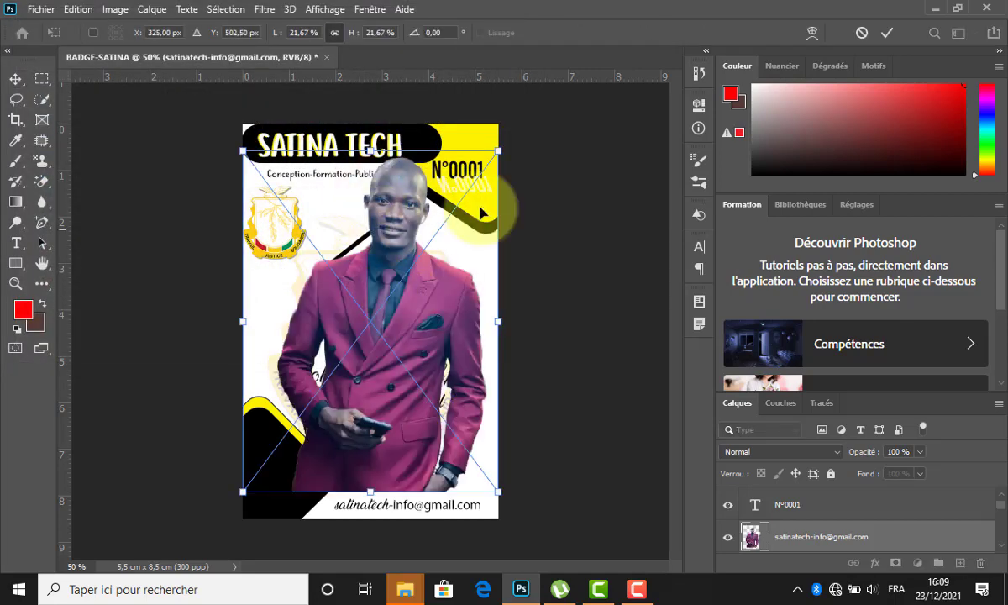
Scale the photo to about 10% and position it over the rounded photo frame.
{"action": "left_click_drag", "start_coordinate": [499, 151], "coordinate": [442, 252]}
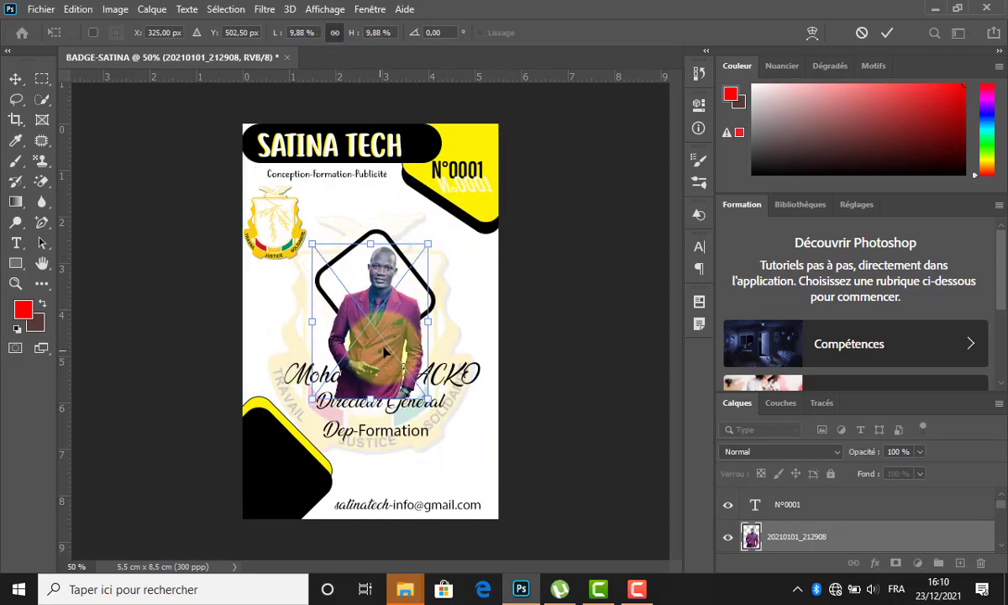
{"action": "left_click_drag", "start_coordinate": [360, 324], "coordinate": [356, 299]}
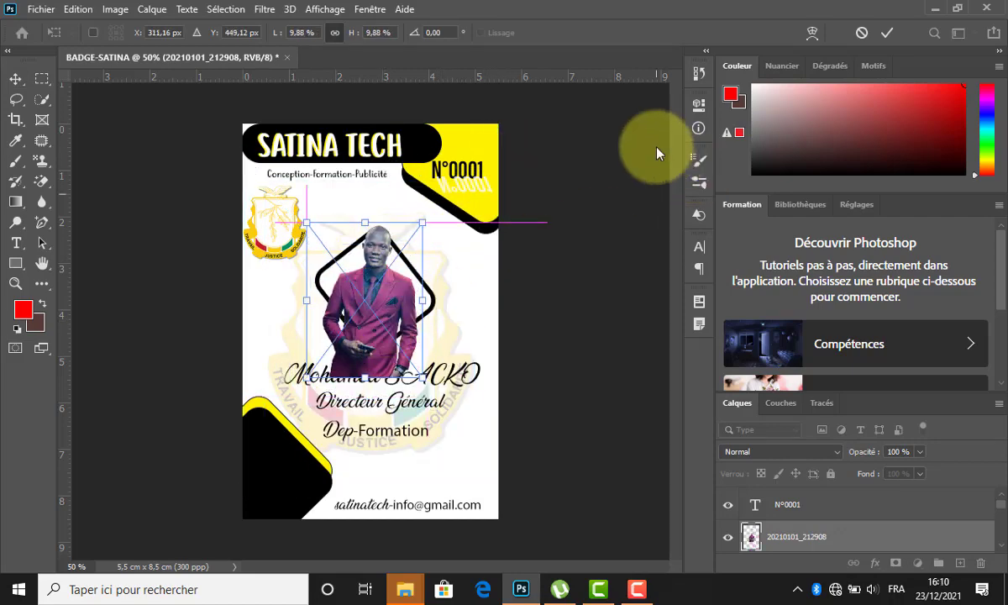
{"action": "left_click", "coordinate": [886, 32]}
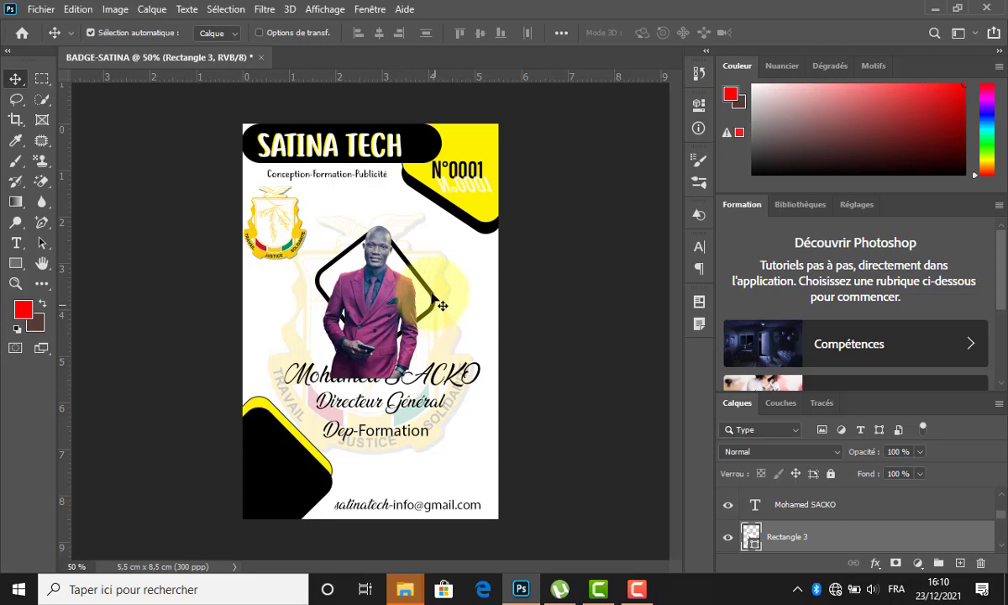
Stack the 20210101_212908 photo layer directly above Rectangle 3, inside the frame.
{"action": "left_click", "coordinate": [385, 326]}
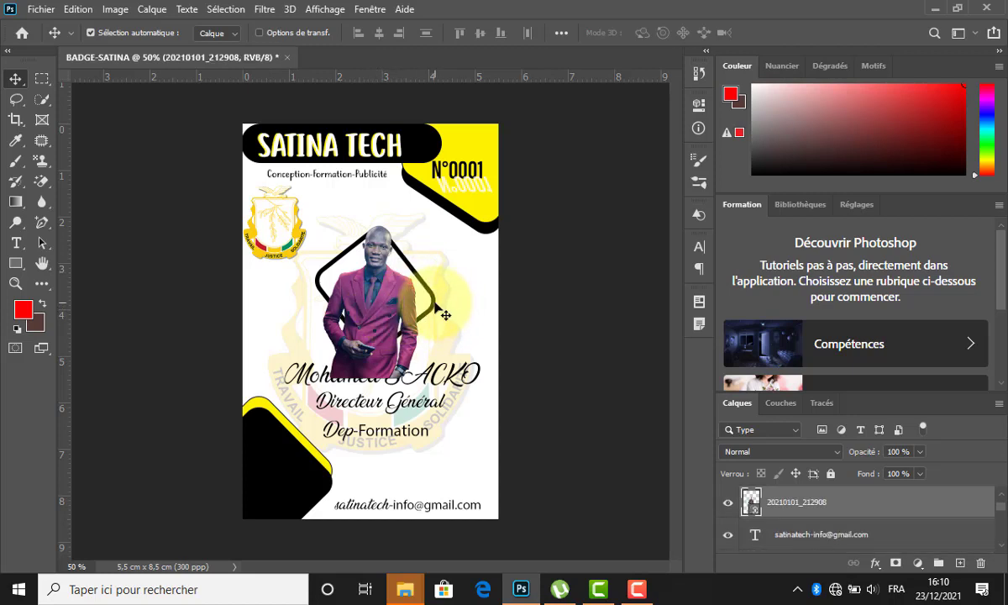
{"action": "left_click", "coordinate": [446, 315]}
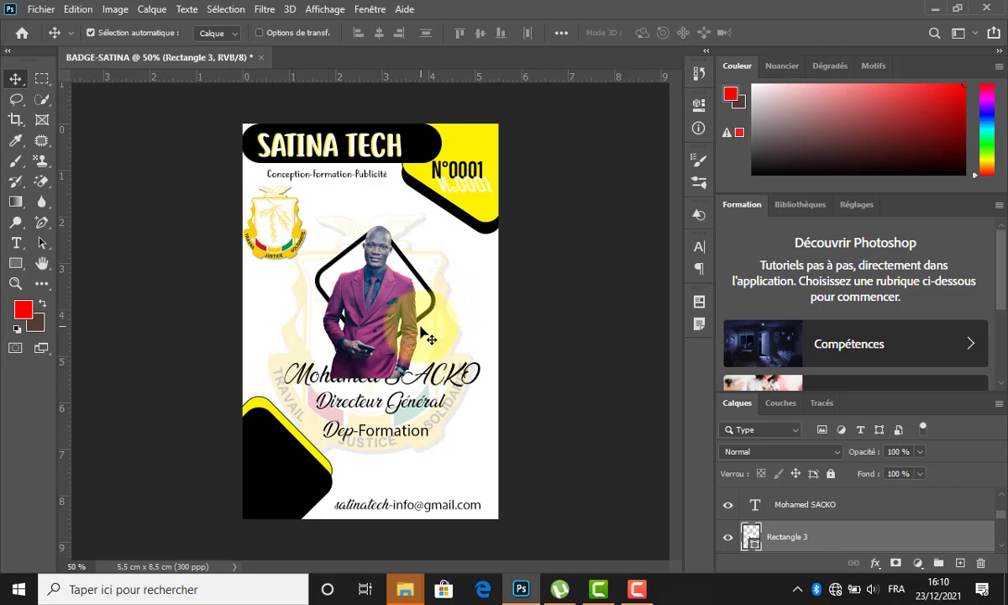
{"action": "left_click", "coordinate": [370, 310]}
{"action": "left_click_drag", "start_coordinate": [896, 505], "coordinate": [840, 530]}
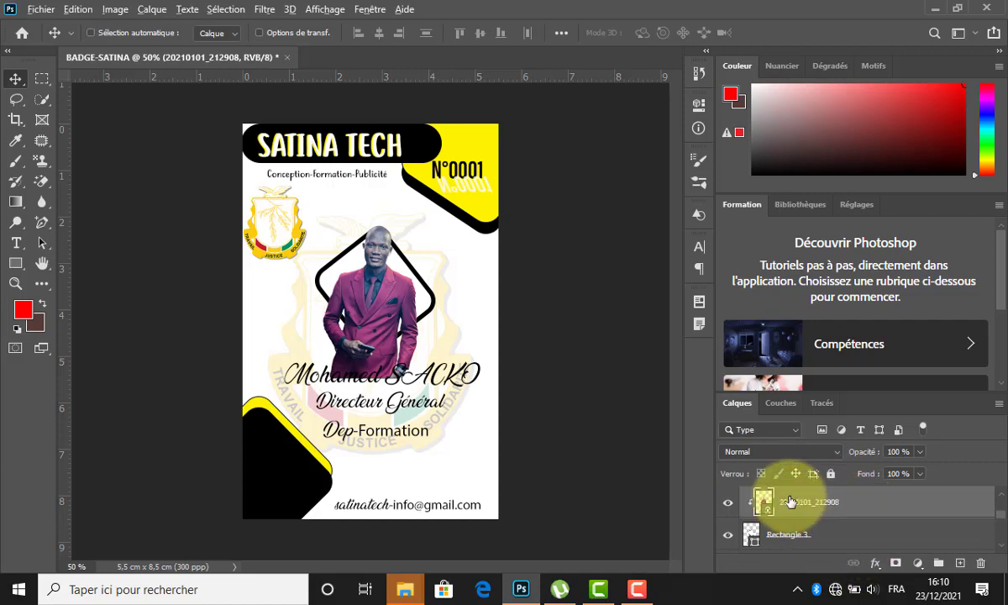
{"action": "left_click_drag", "start_coordinate": [372, 302], "coordinate": [372, 312]}
Rescale the photo to 13.6% and reposition it so head and shoulders fill the frame.
{"action": "key", "text": "ctrl+t"}
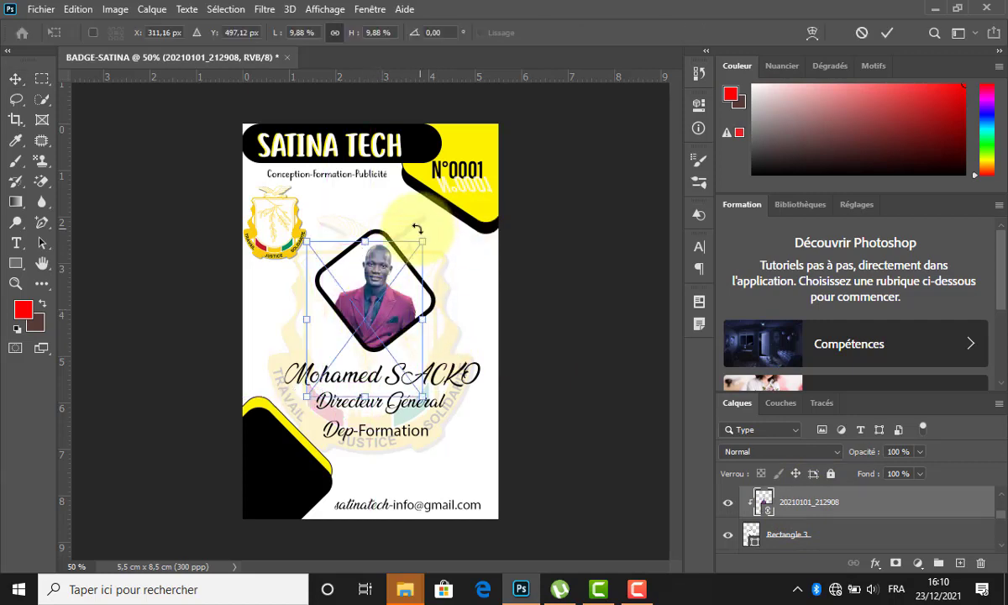
{"action": "left_click_drag", "start_coordinate": [425, 240], "coordinate": [457, 199]}
{"action": "mouse_move", "coordinate": [364, 291]}
{"action": "left_mouse_down"}
{"action": "mouse_move", "coordinate": [360, 317]}
{"action": "mouse_move", "coordinate": [364, 304]}
{"action": "left_mouse_up"}
{"action": "left_click_drag", "start_coordinate": [443, 225], "coordinate": [432, 241]}
{"action": "left_click_drag", "start_coordinate": [357, 303], "coordinate": [366, 296]}
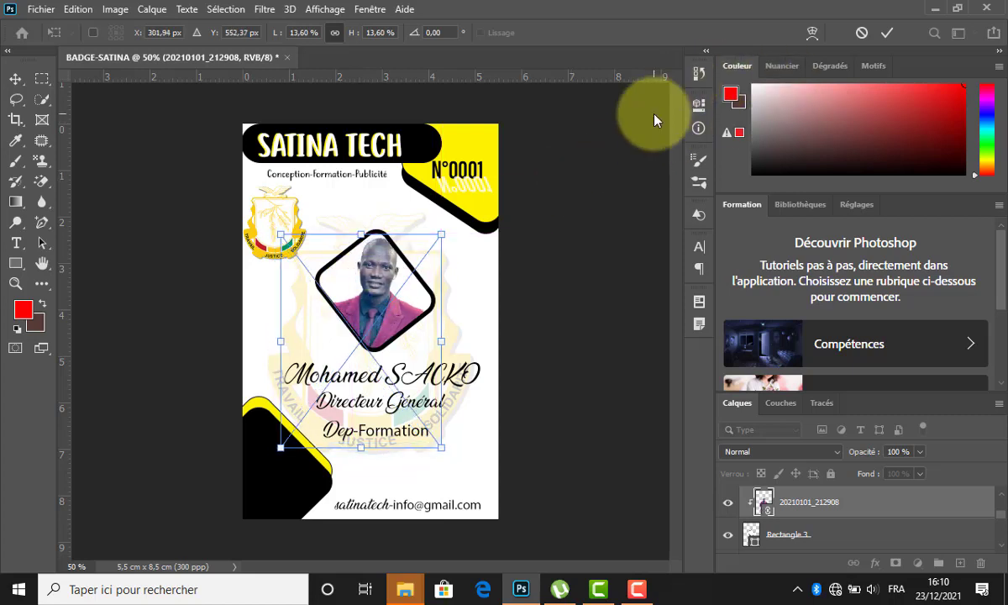
{"action": "left_click", "coordinate": [890, 34]}
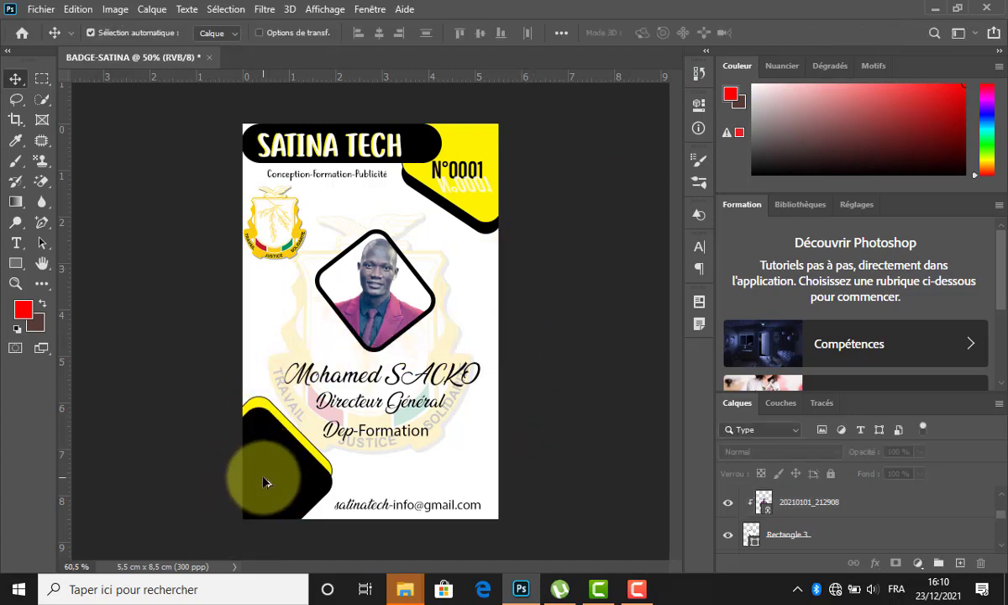
Duplicate the Dep-Formation text onto the black corner and recolour it a88888.
{"action": "scroll", "coordinate": [265, 482], "scroll_direction": "up", "scroll_amount": 2}
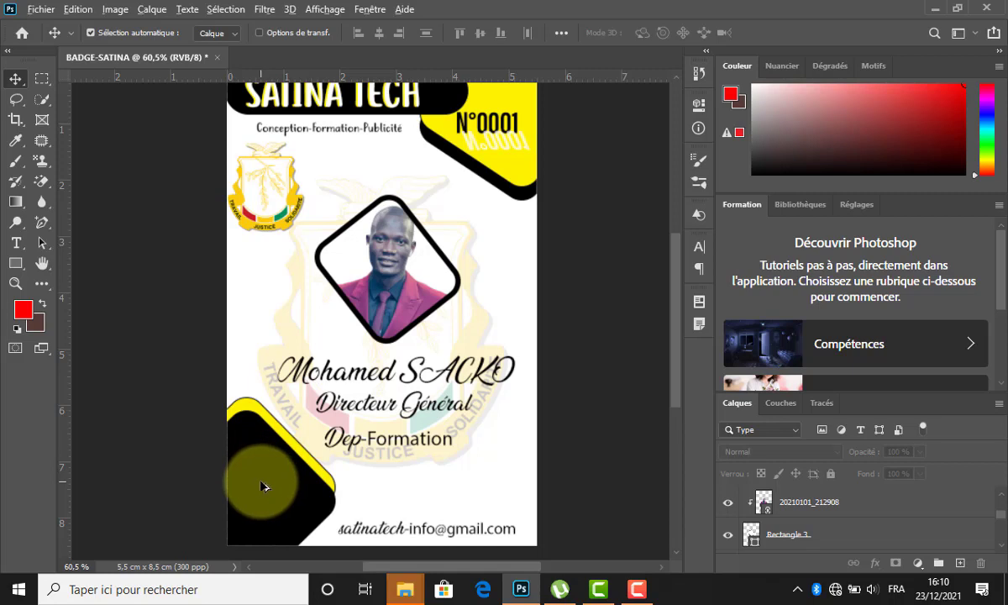
{"action": "scroll", "coordinate": [260, 483], "scroll_direction": "down", "scroll_amount": 1}
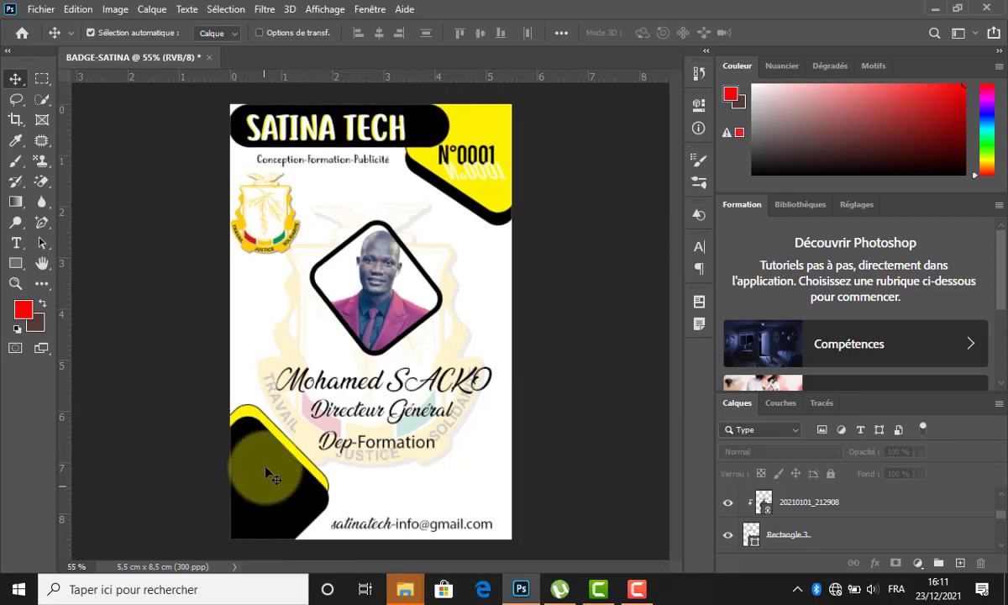
{"action": "left_click", "coordinate": [370, 453]}
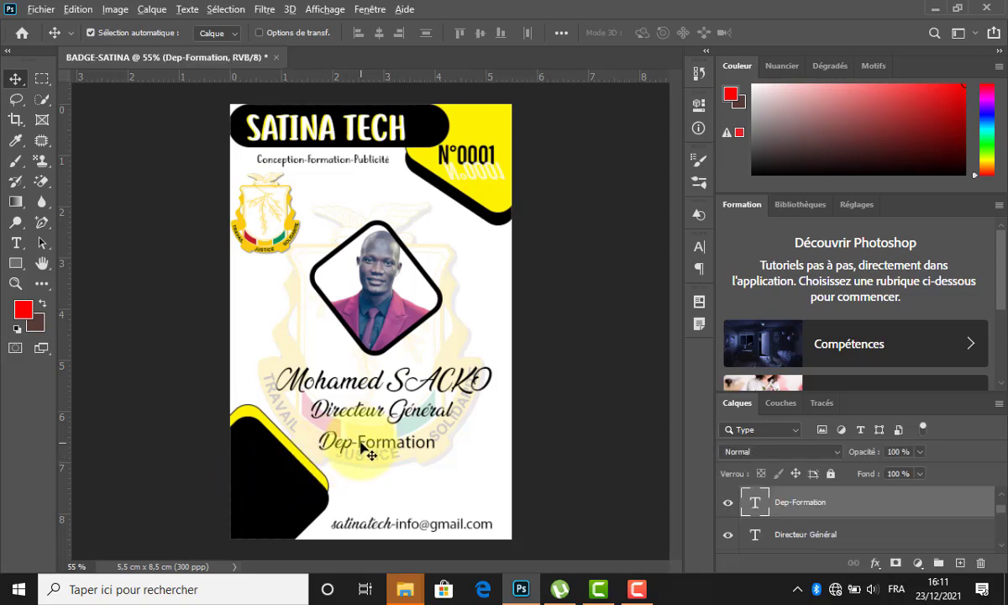
{"action": "left_click_drag", "start_coordinate": [360, 443], "coordinate": [320, 477]}
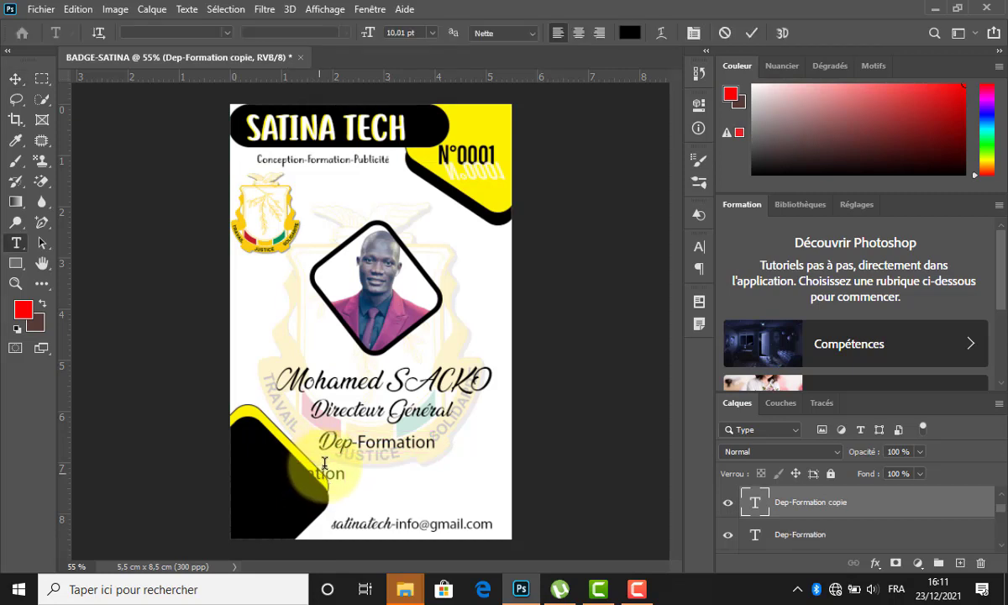
{"action": "left_click", "coordinate": [314, 476]}
{"action": "key", "text": "ctrl+a"}
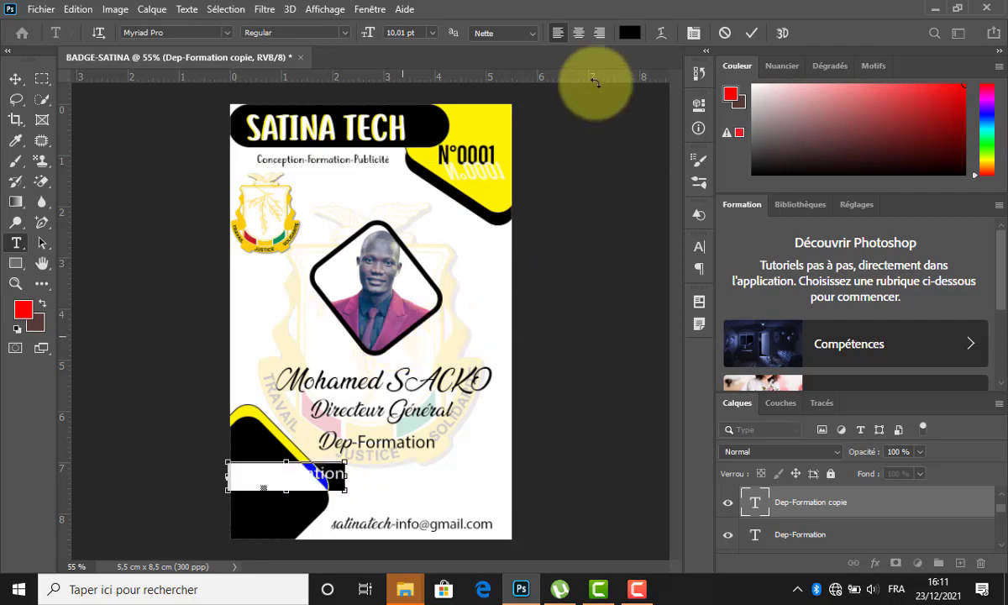
{"action": "left_click", "coordinate": [630, 32]}
{"action": "left_click_drag", "start_coordinate": [387, 313], "coordinate": [311, 181]}
{"action": "left_click", "coordinate": [690, 239]}
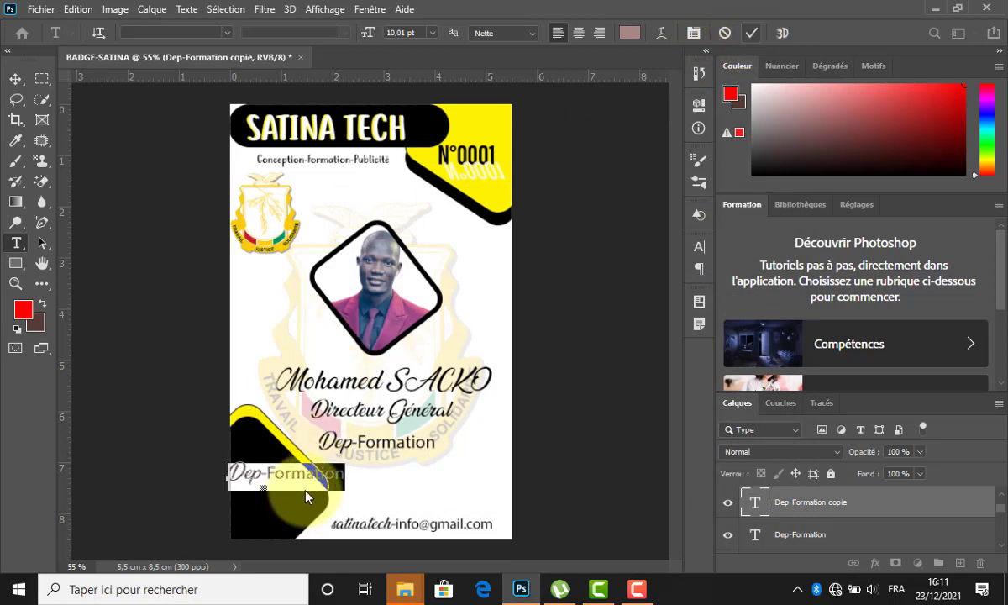
{"action": "key", "text": "ctrl+Return"}
{"action": "key", "text": "v"}
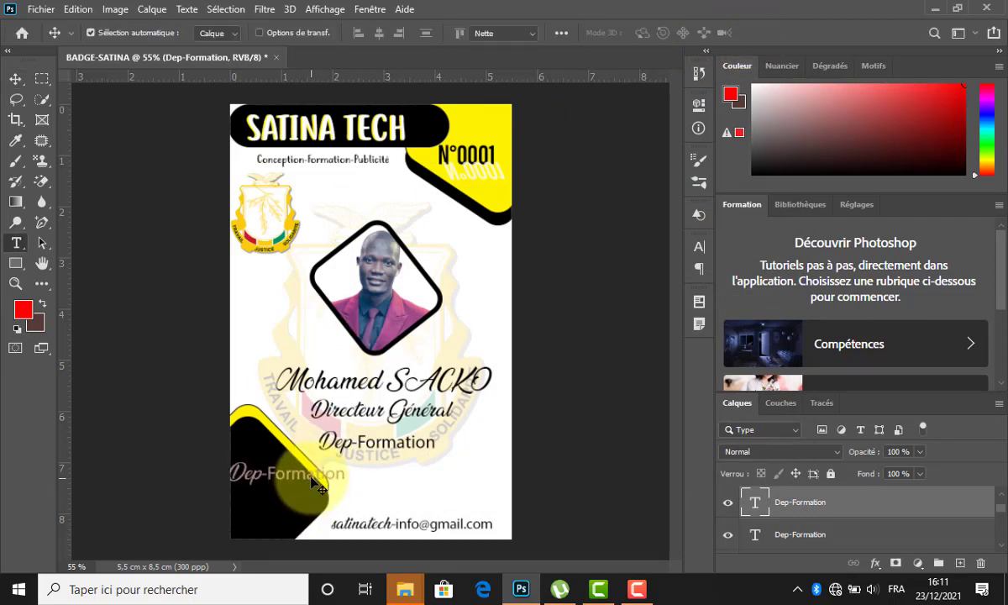
Change the copy to read formation at 9 pt and shift it slightly right.
{"action": "triple_click", "coordinate": [311, 475]}
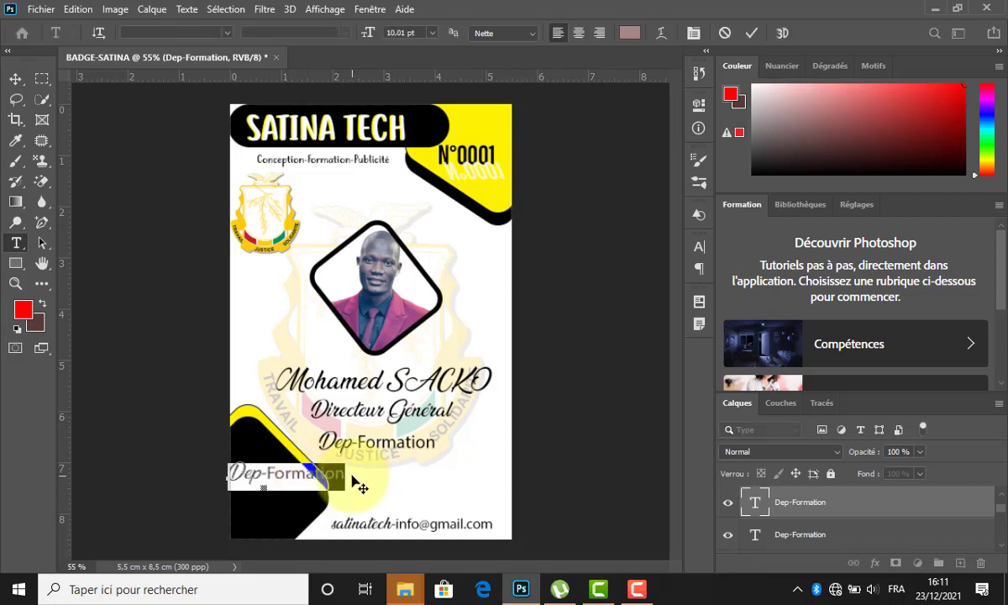
{"action": "key", "text": "Left"}
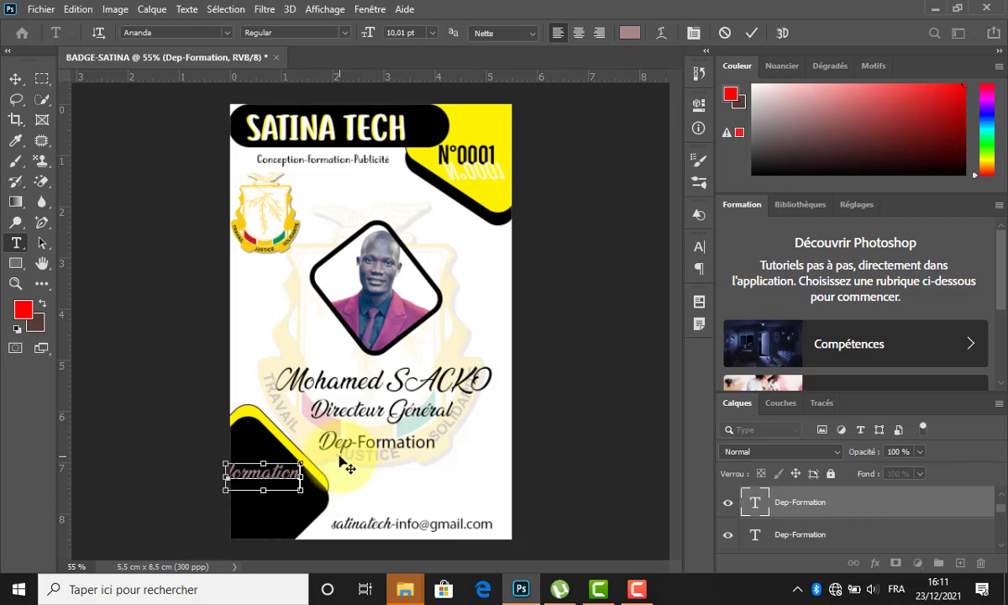
{"action": "key", "text": "ctrl+a"}
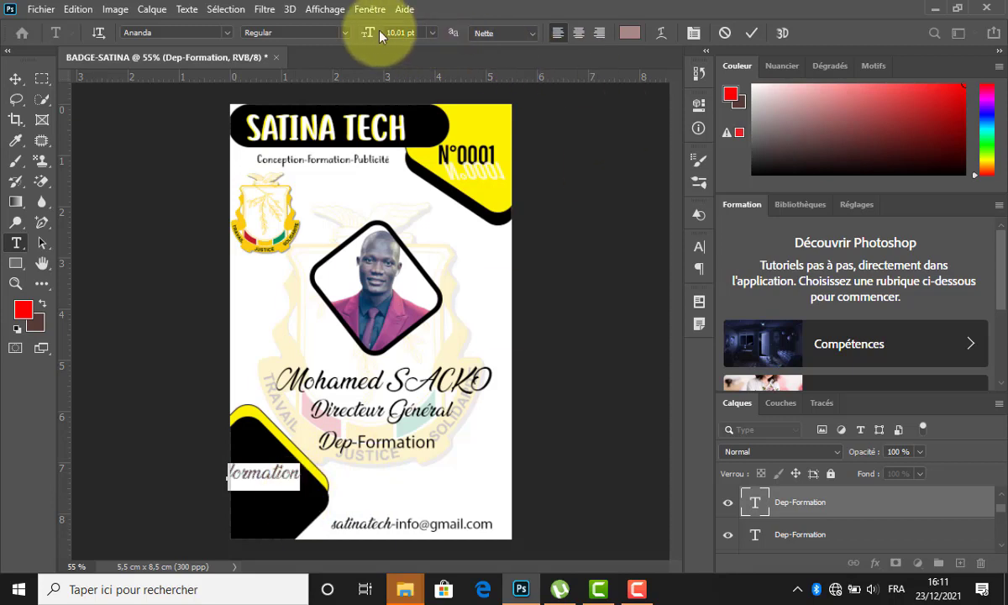
{"action": "left_click_drag", "start_coordinate": [368, 33], "coordinate": [370, 34]}
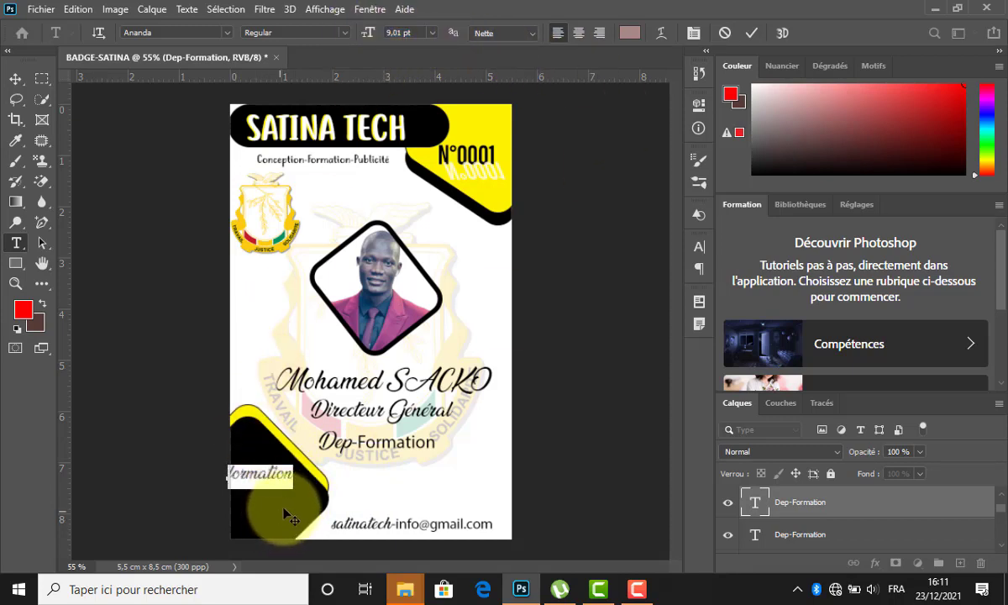
{"action": "left_click_drag", "start_coordinate": [269, 512], "coordinate": [291, 521]}
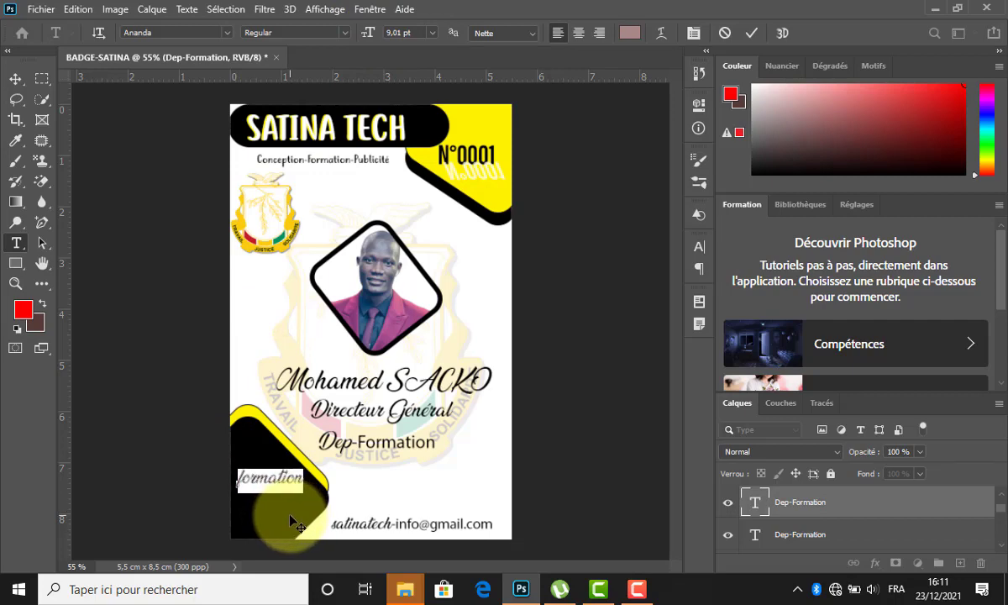
Make the formation text white.
{"action": "left_click", "coordinate": [663, 32]}
{"action": "left_click", "coordinate": [636, 32]}
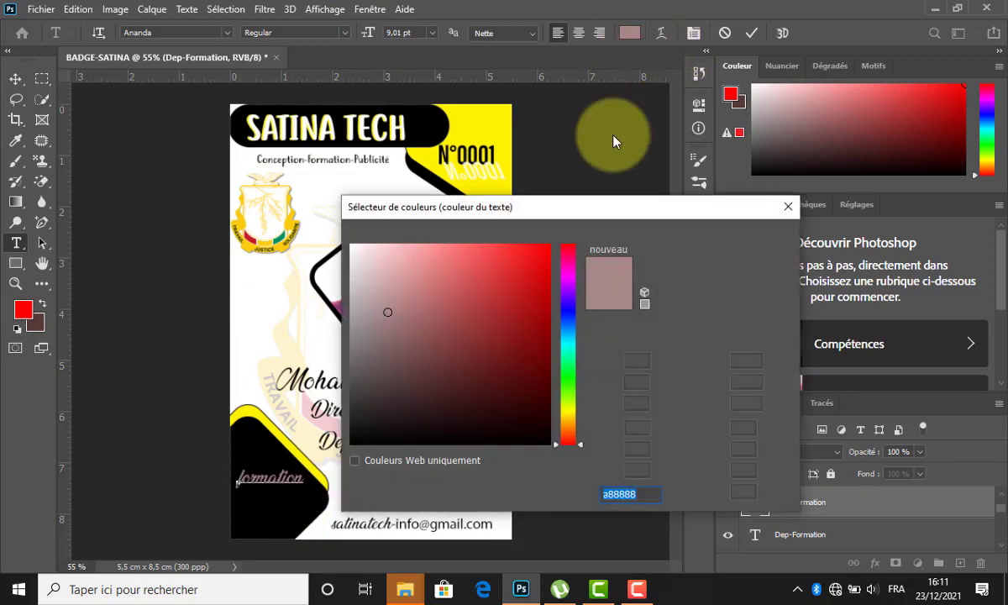
{"action": "left_click_drag", "start_coordinate": [372, 250], "coordinate": [326, 206]}
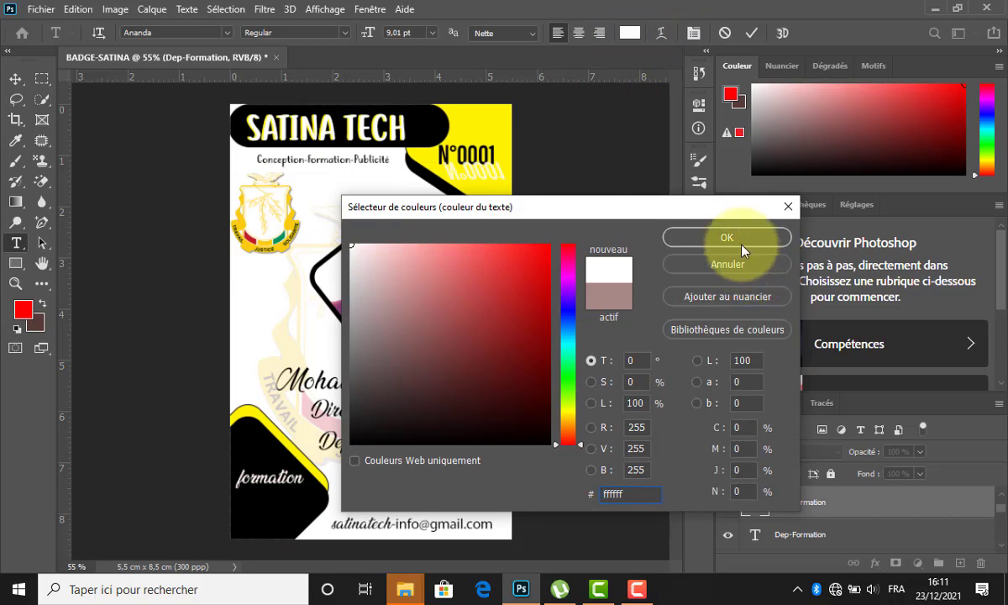
{"action": "left_click", "coordinate": [697, 236]}
{"action": "left_click", "coordinate": [750, 33]}
{"action": "key", "text": "v"}
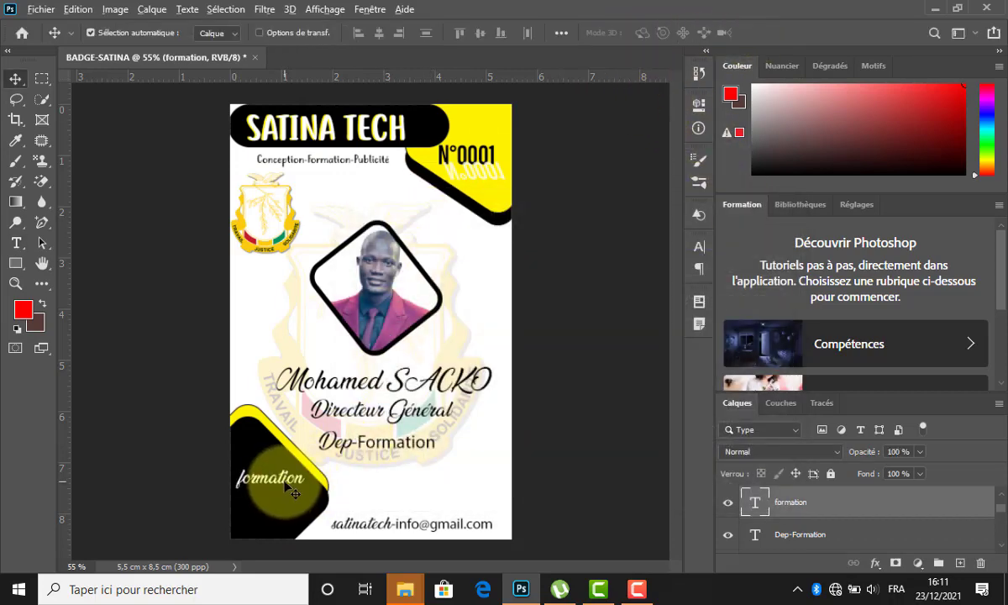
Duplicate the white formation line to stack copies beneath it on the black corner.
{"action": "left_click_drag", "start_coordinate": [287, 484], "coordinate": [284, 522]}
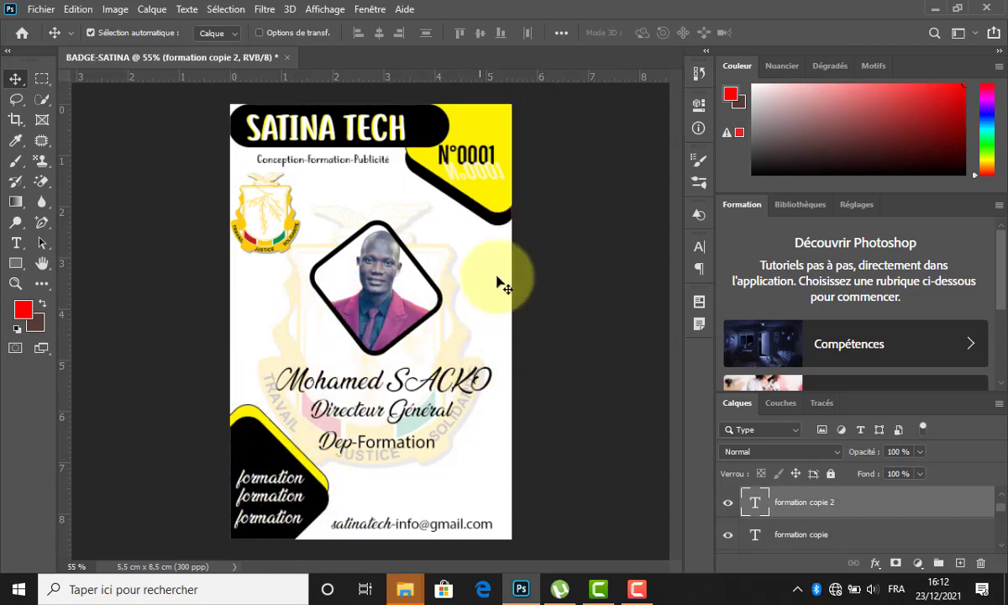
{"action": "left_click", "coordinate": [41, 9]}
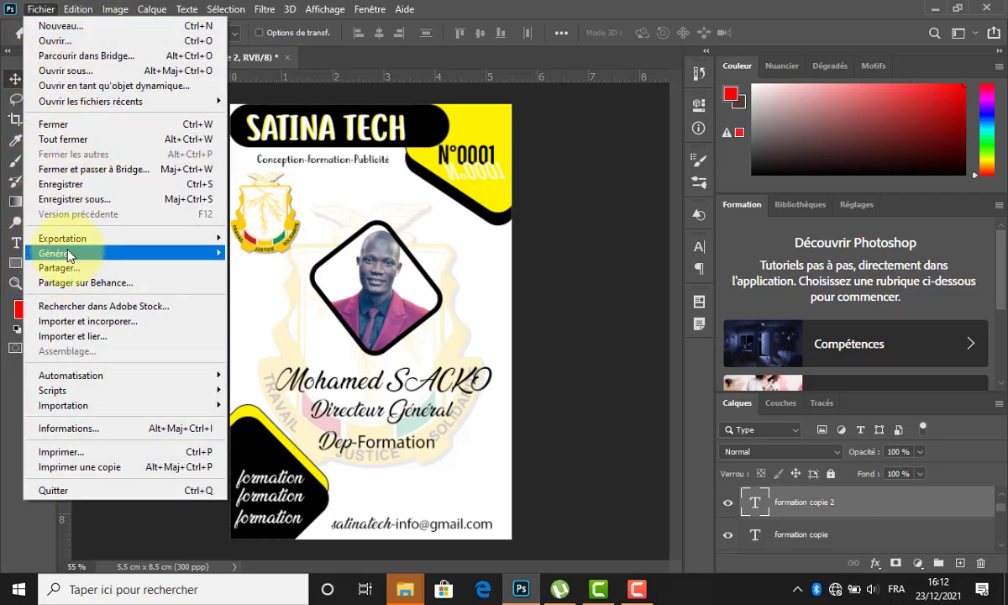
Save the badge to this computer as BADGE-SATINA in JPEG format.
{"action": "left_click", "coordinate": [91, 200]}
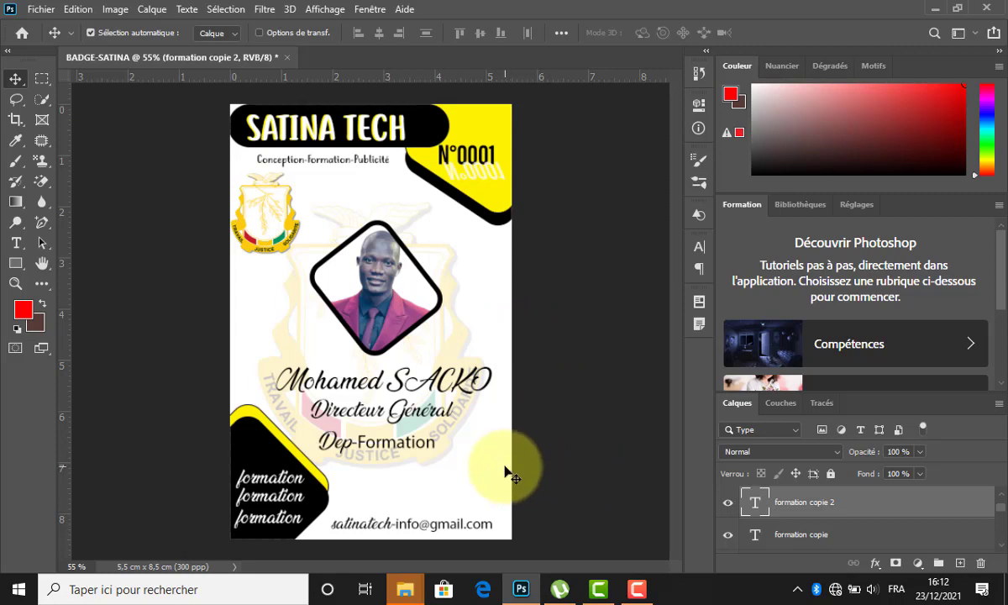
{"action": "key", "text": "ctrl+shift+s"}
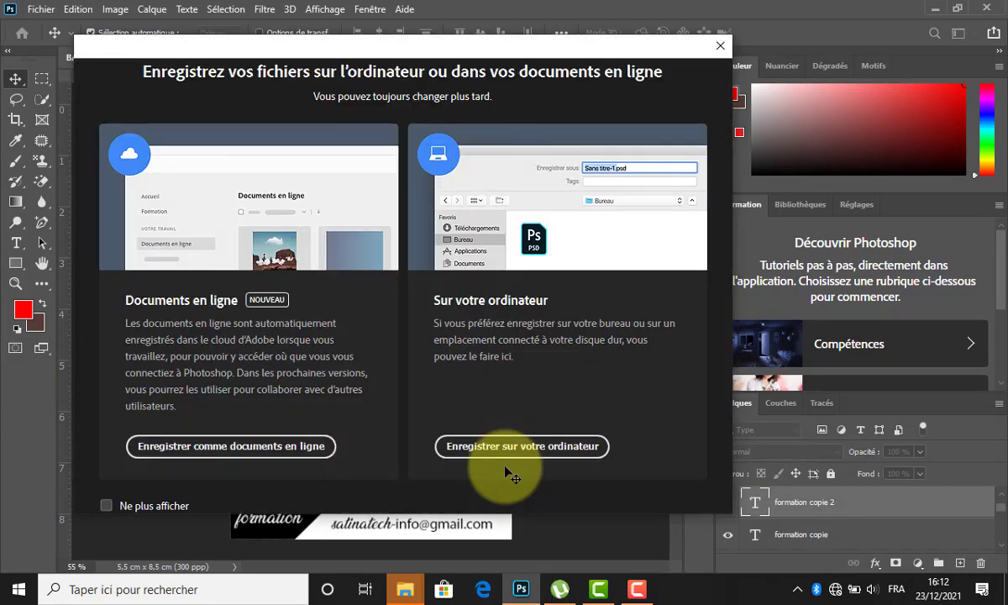
{"action": "left_click", "coordinate": [571, 446]}
{"action": "key", "text": "ctrl+shift+s"}
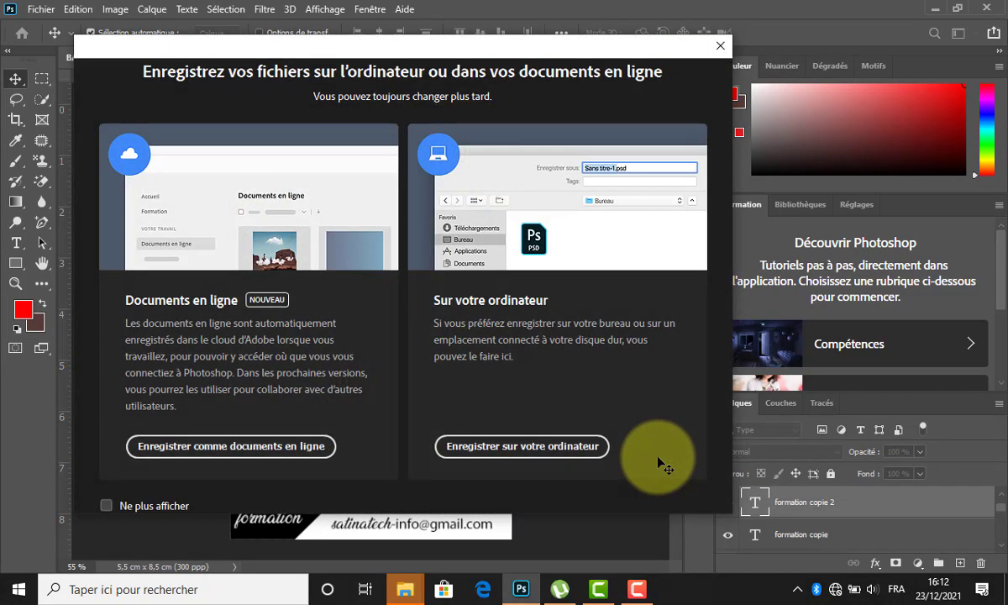
{"action": "left_click", "coordinate": [522, 447]}
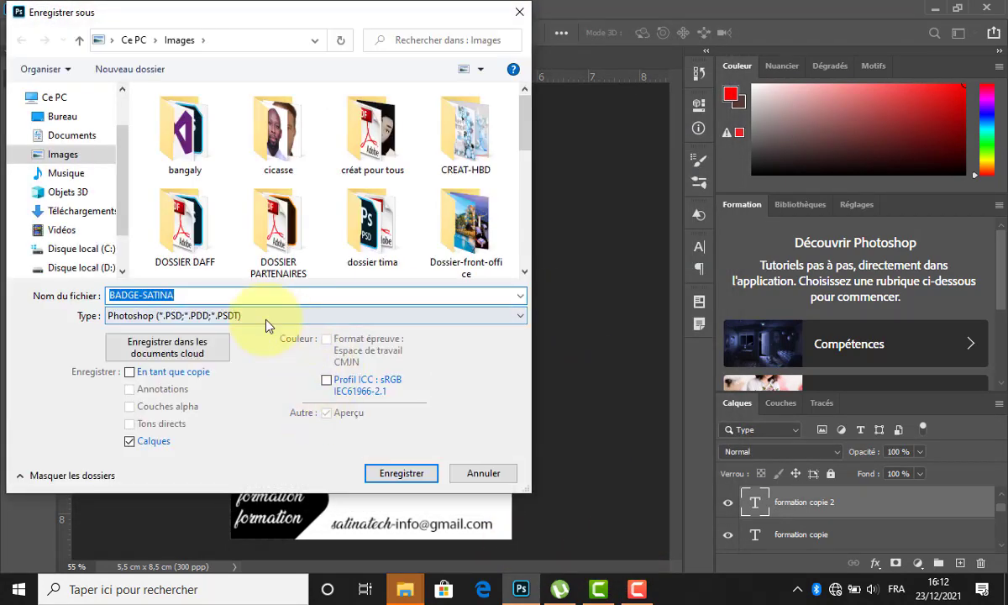
{"action": "left_click", "coordinate": [252, 318]}
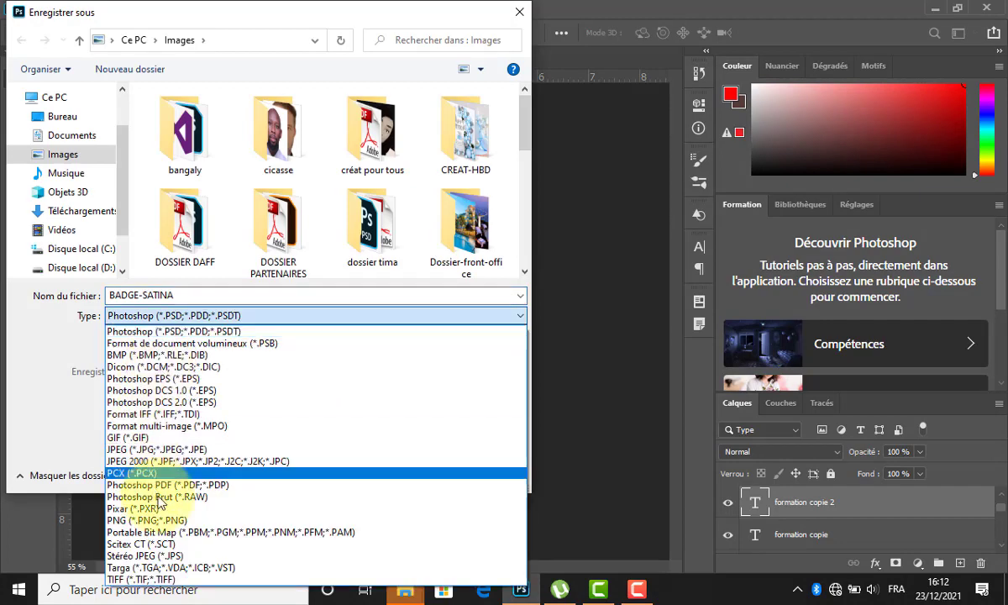
{"action": "left_click", "coordinate": [172, 449]}
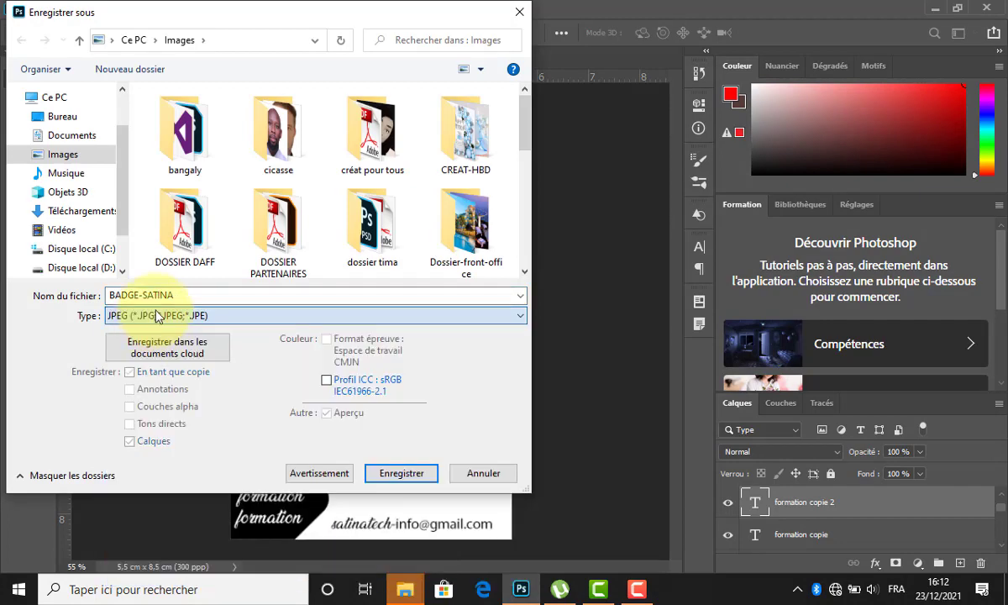
{"action": "left_click", "coordinate": [391, 473]}
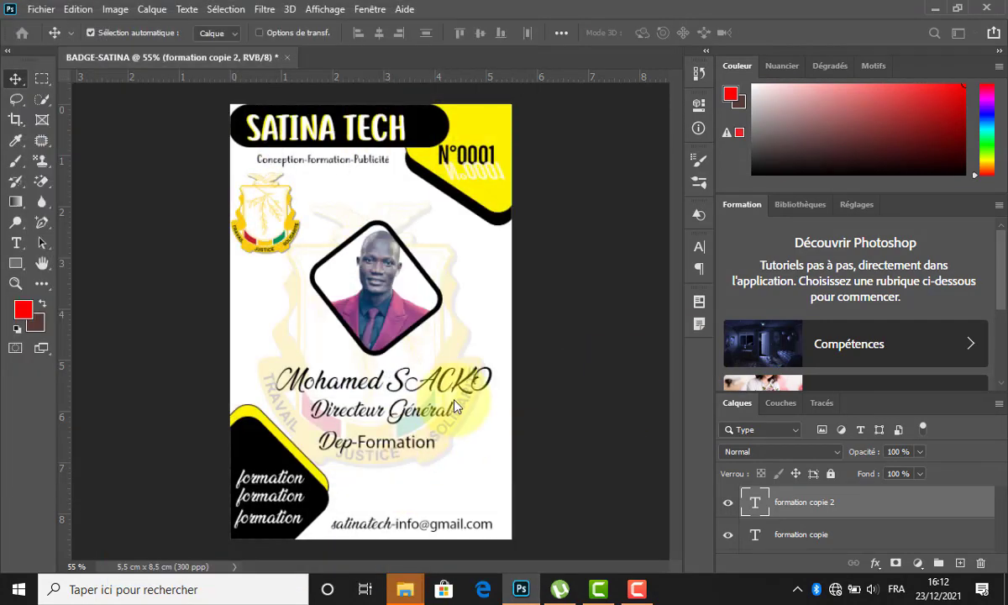